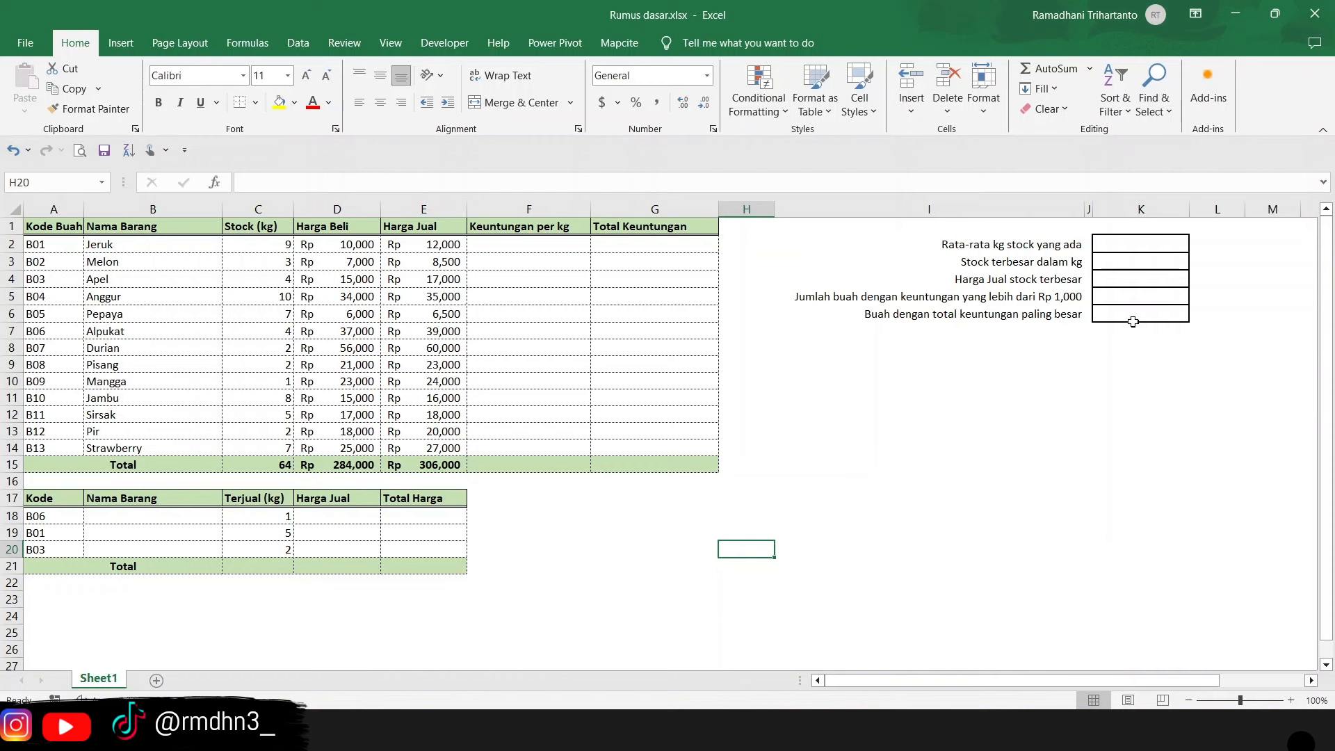
- Calculate Jeruk's profit per kg in F2 as selling price minus purchase price with =E2-D2
left_click(496, 248)
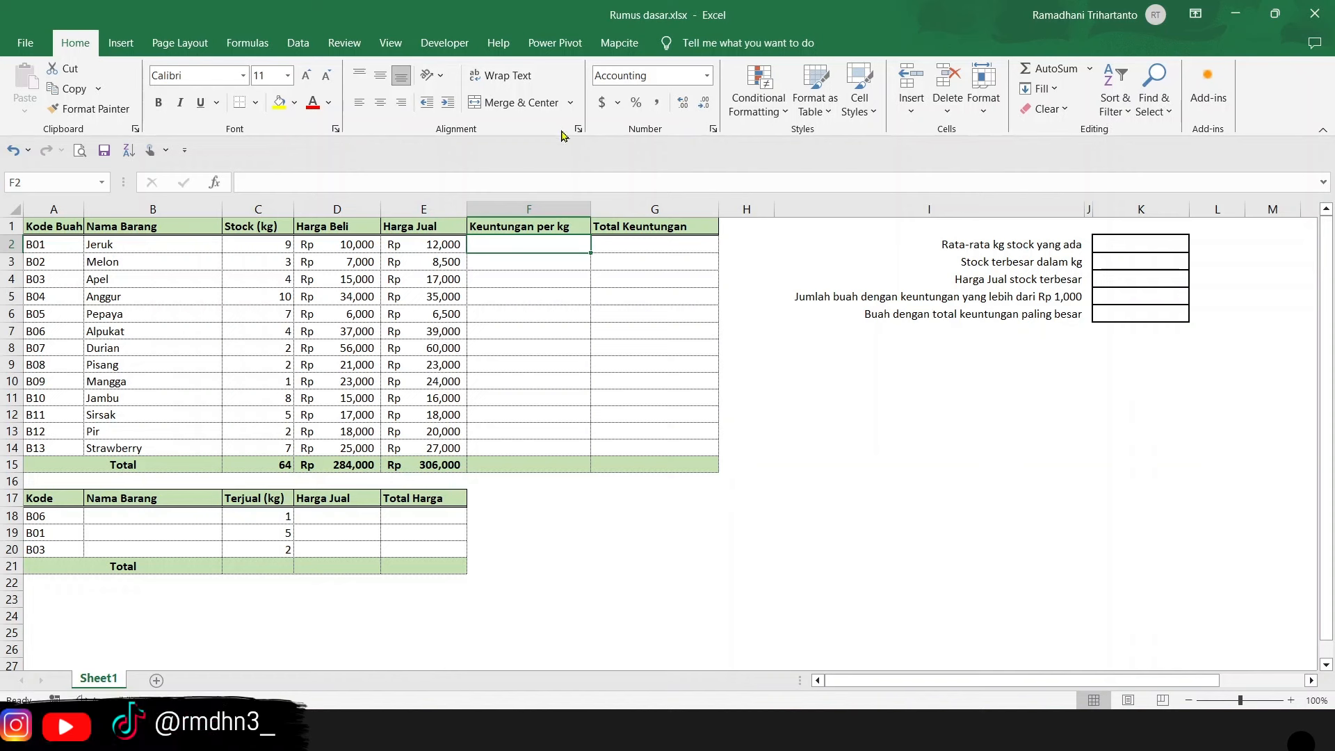
type("=")
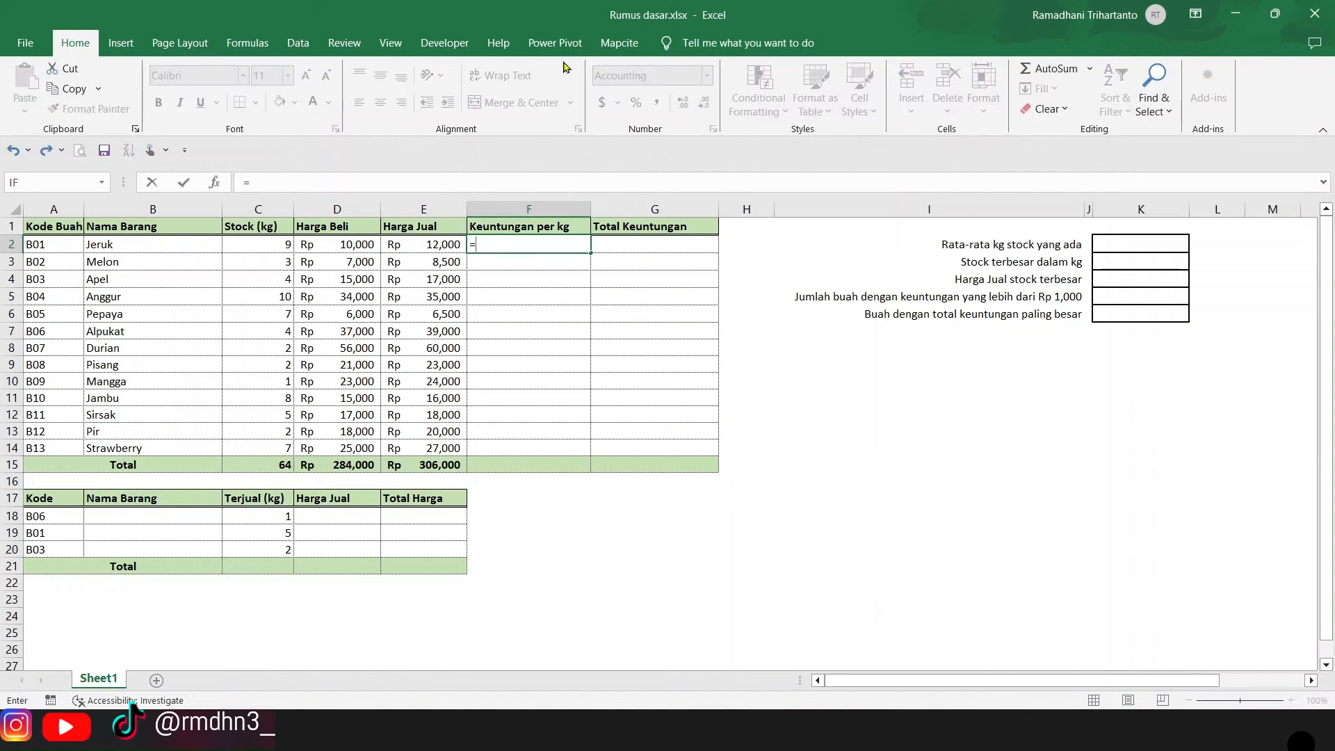
left_click(450, 246)
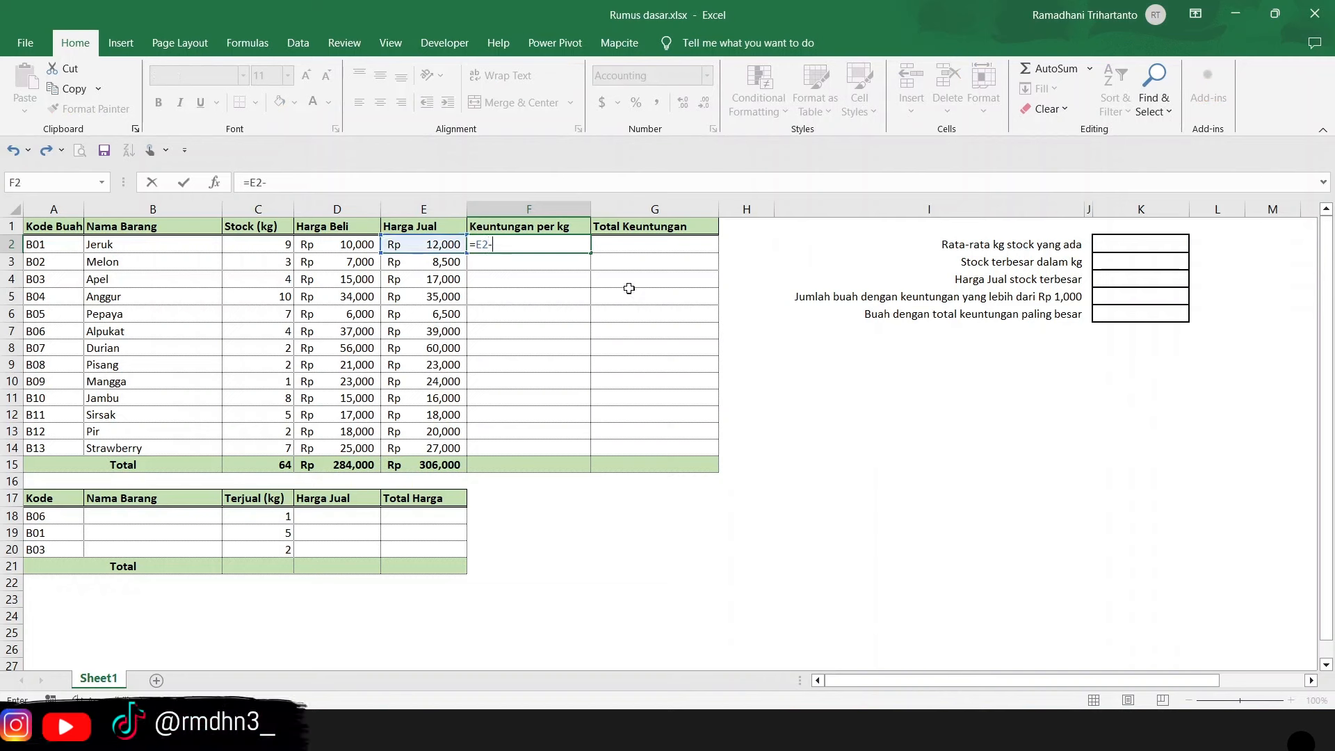
type("-")
left_click(345, 244)
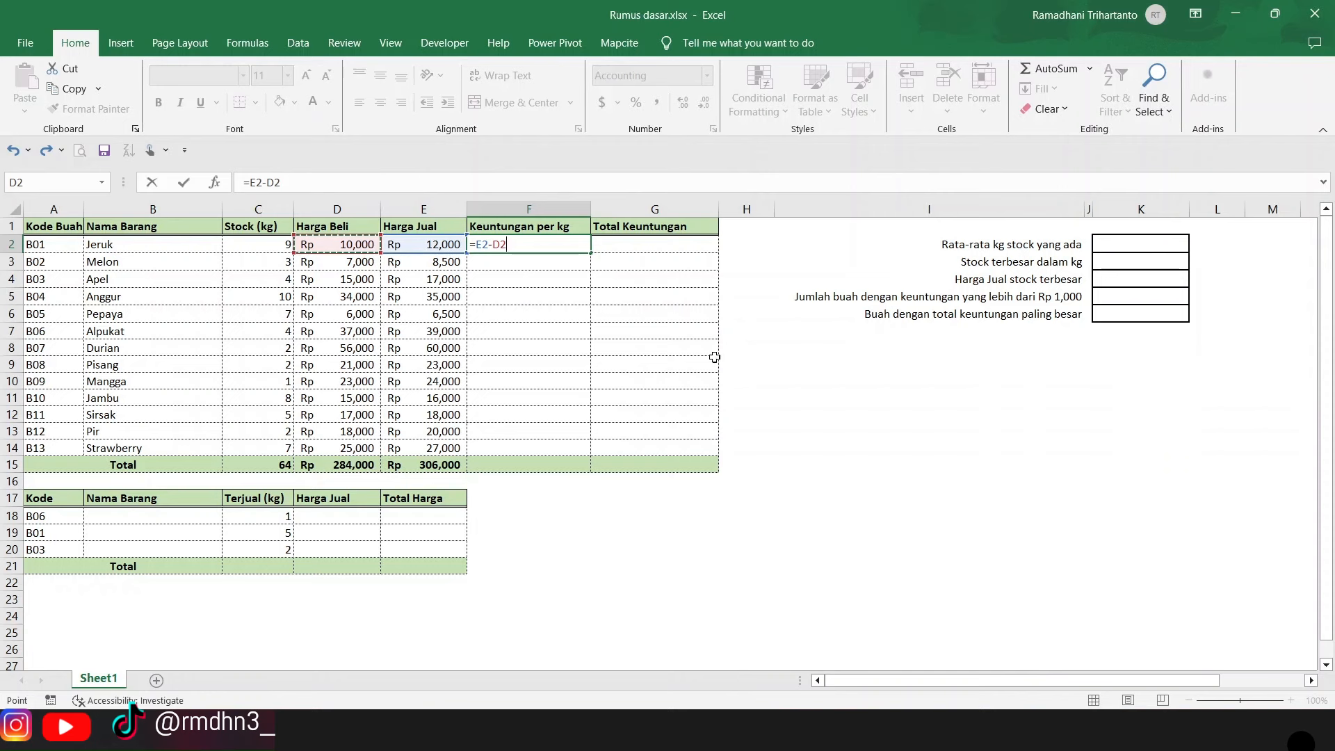
key("Return")
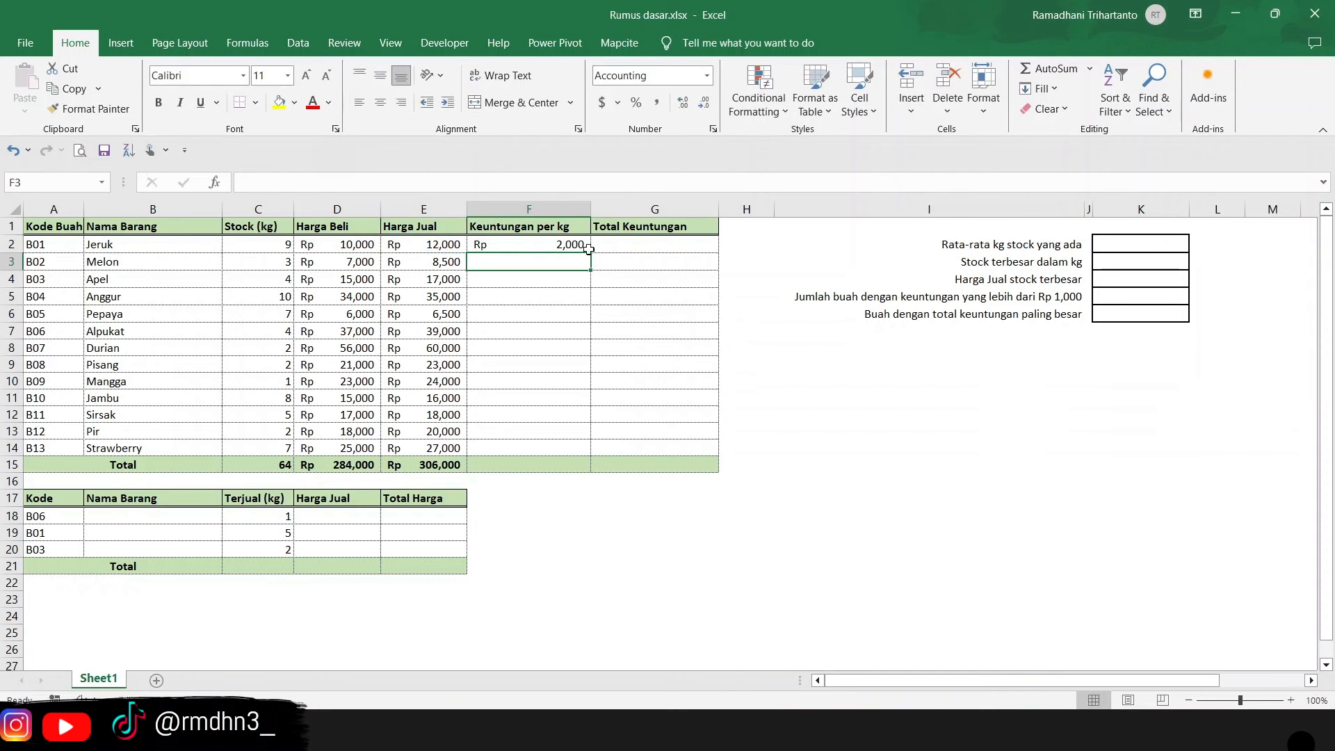
- Calculate Jeruk's total profit in G2 with =F2*C2, and fill the formulas in F2:G2 down to row 14
left_click(671, 251)
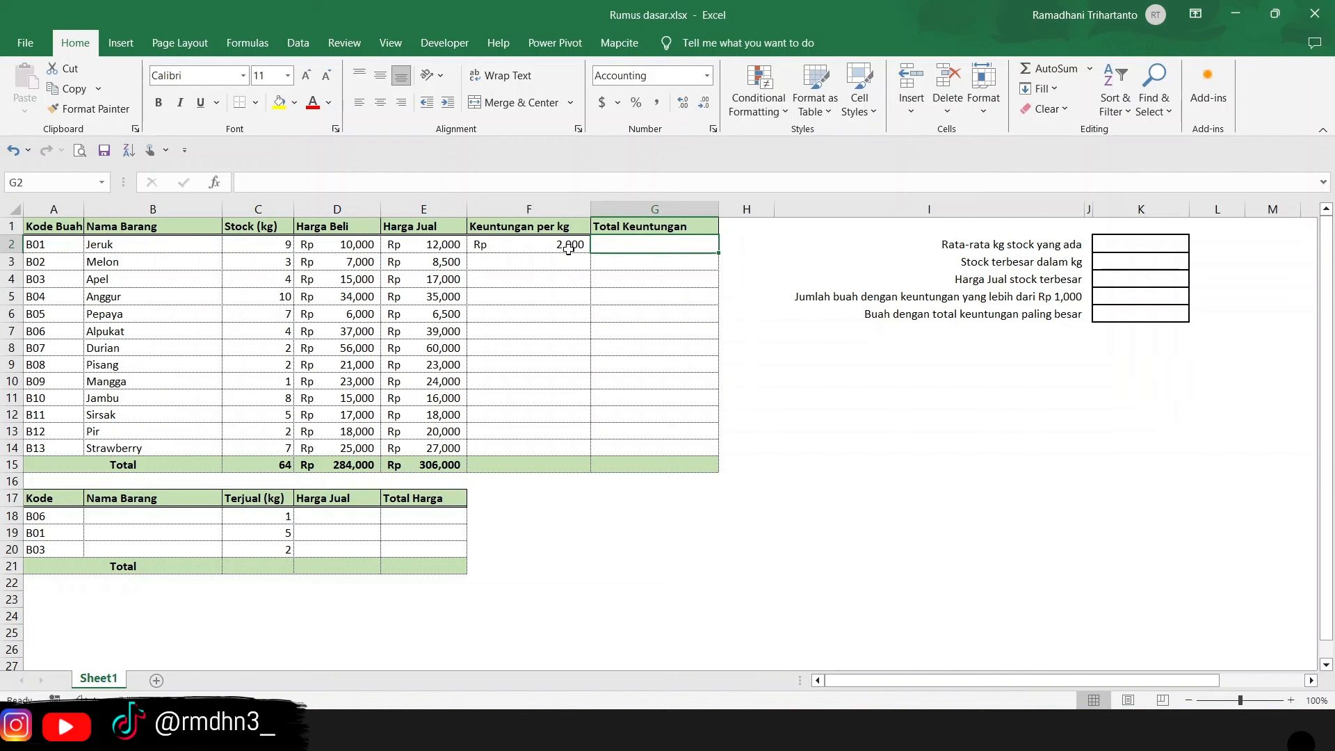
type("=")
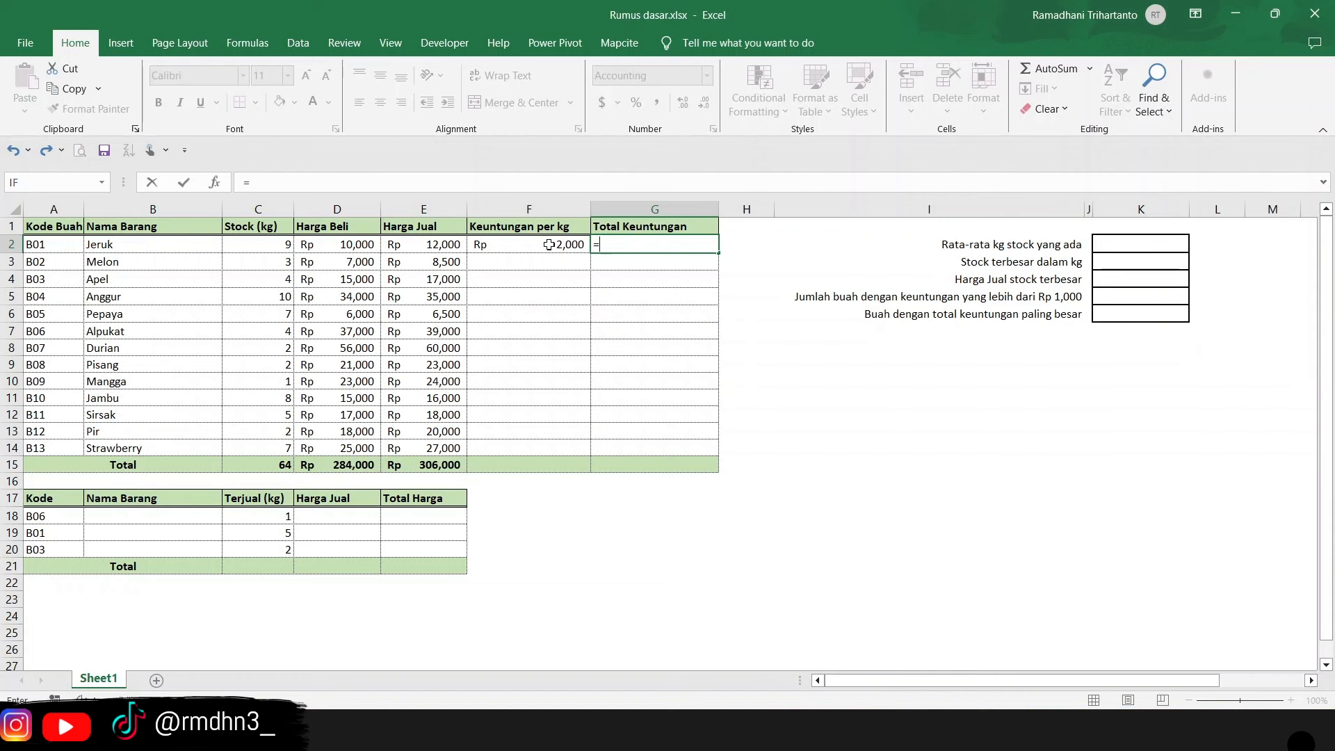
left_click(549, 244)
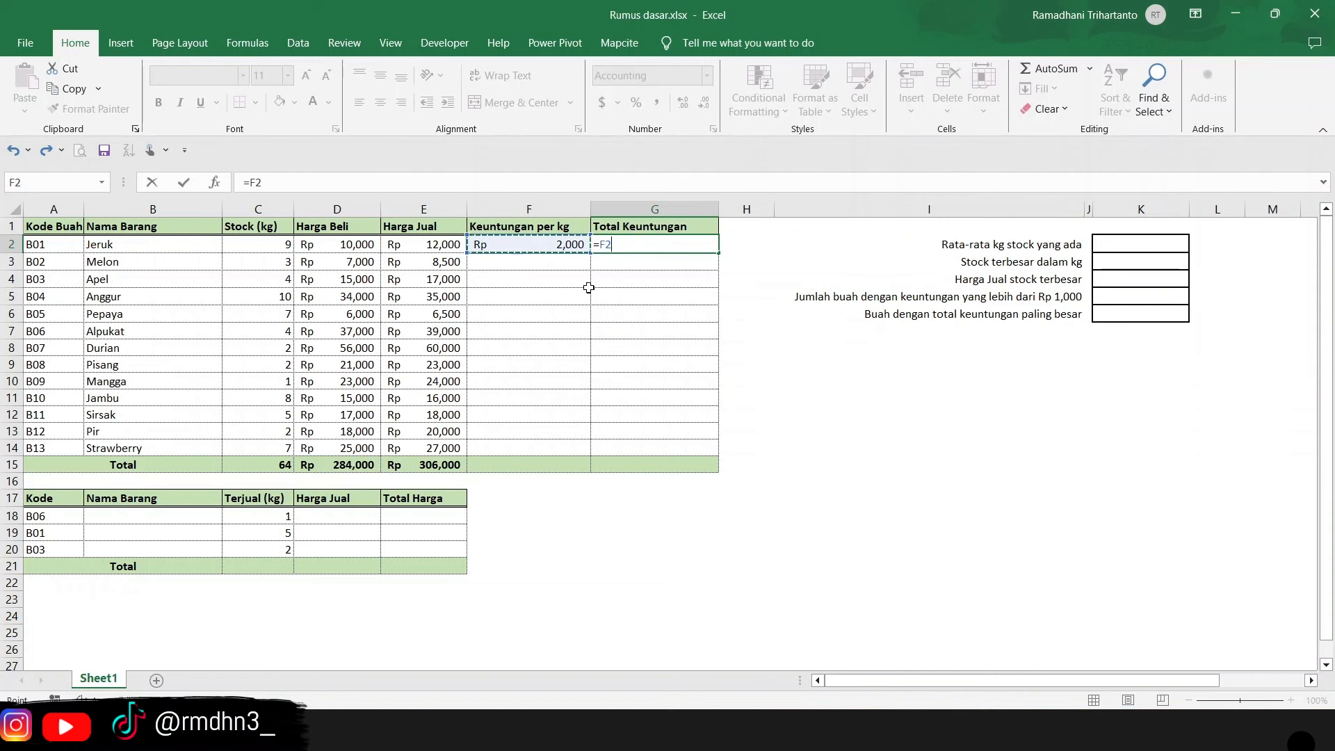
type("*")
left_click(261, 250)
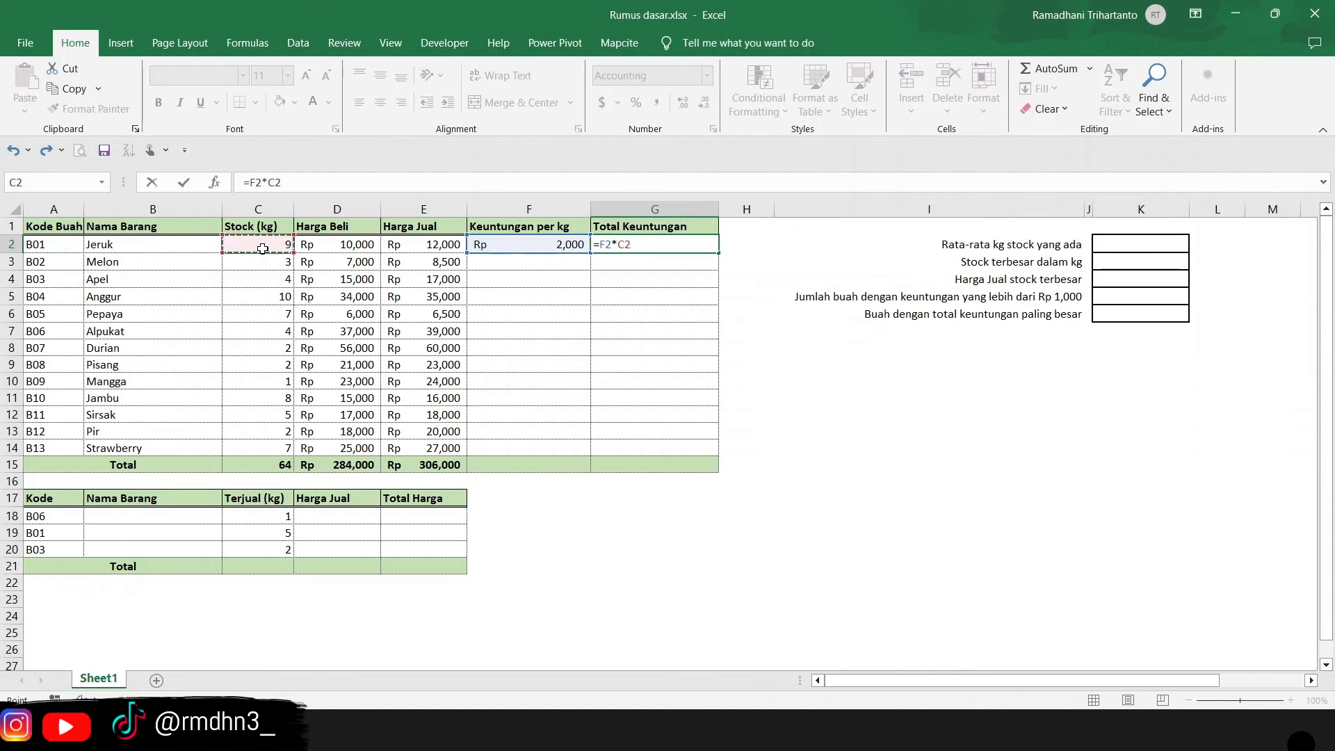
key("Return")
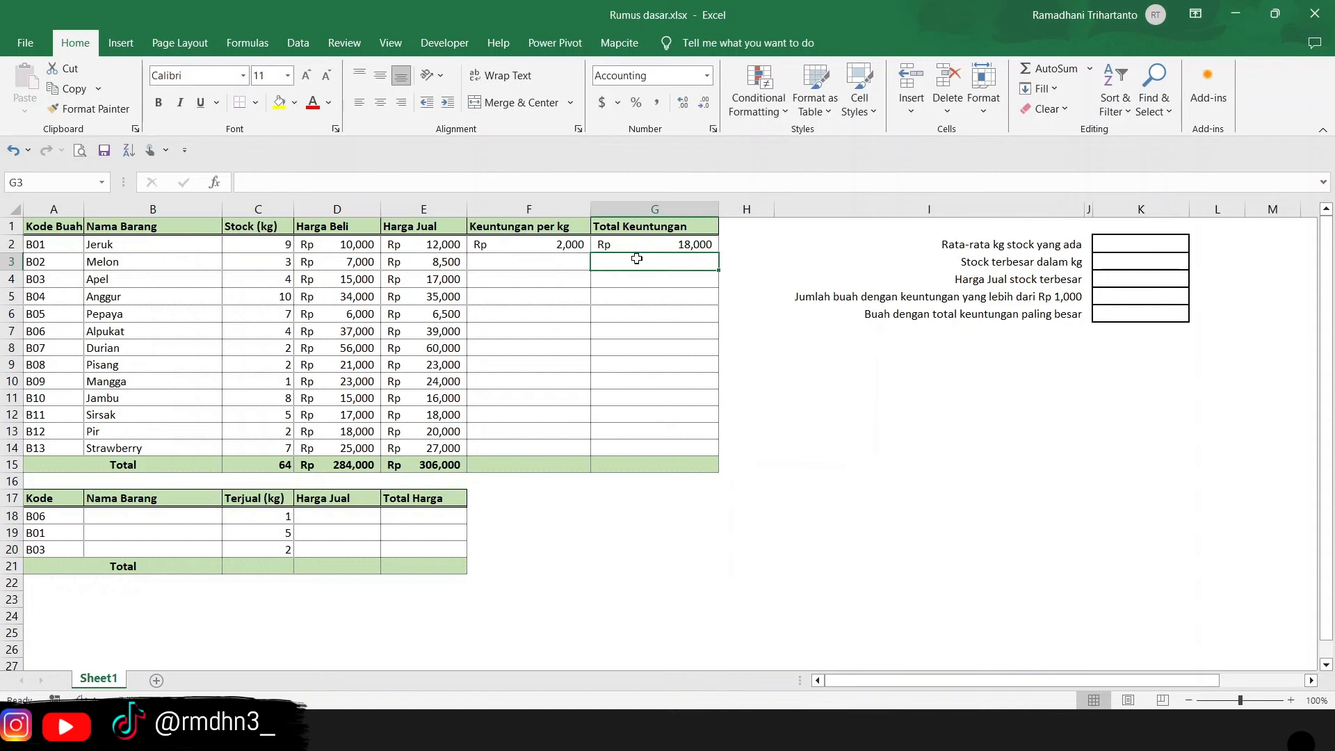
left_click_drag(506, 243, 691, 246)
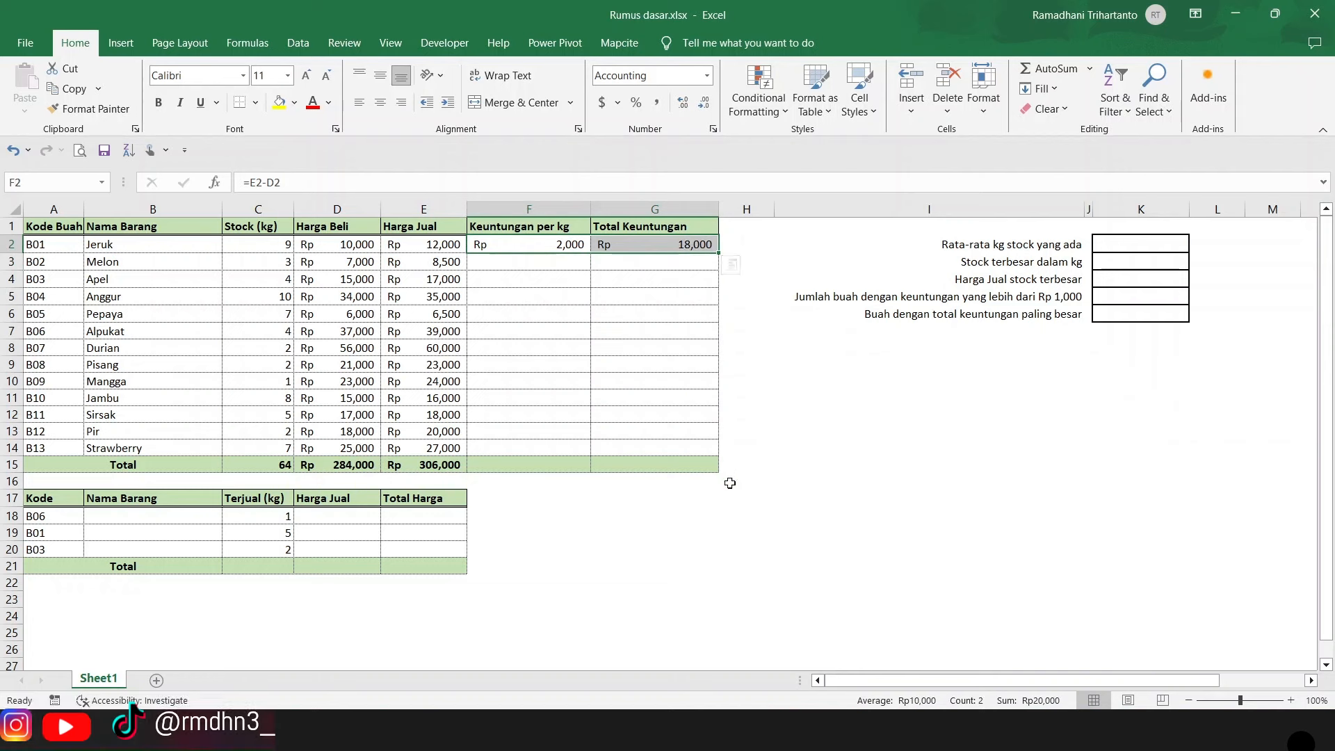
left_click_drag(719, 252, 682, 453)
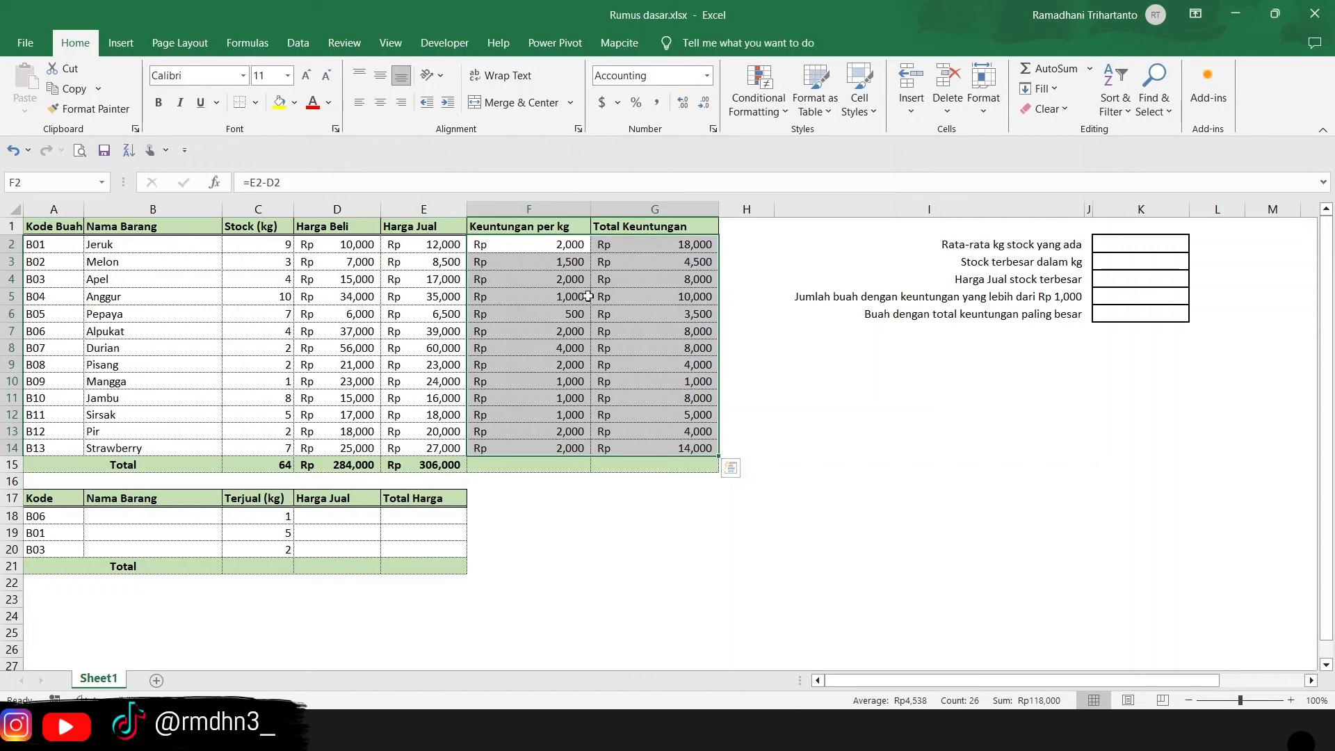
- Total the Keuntungan per kg column in F15 with =SUM(F2:F14)
left_click(550, 468)
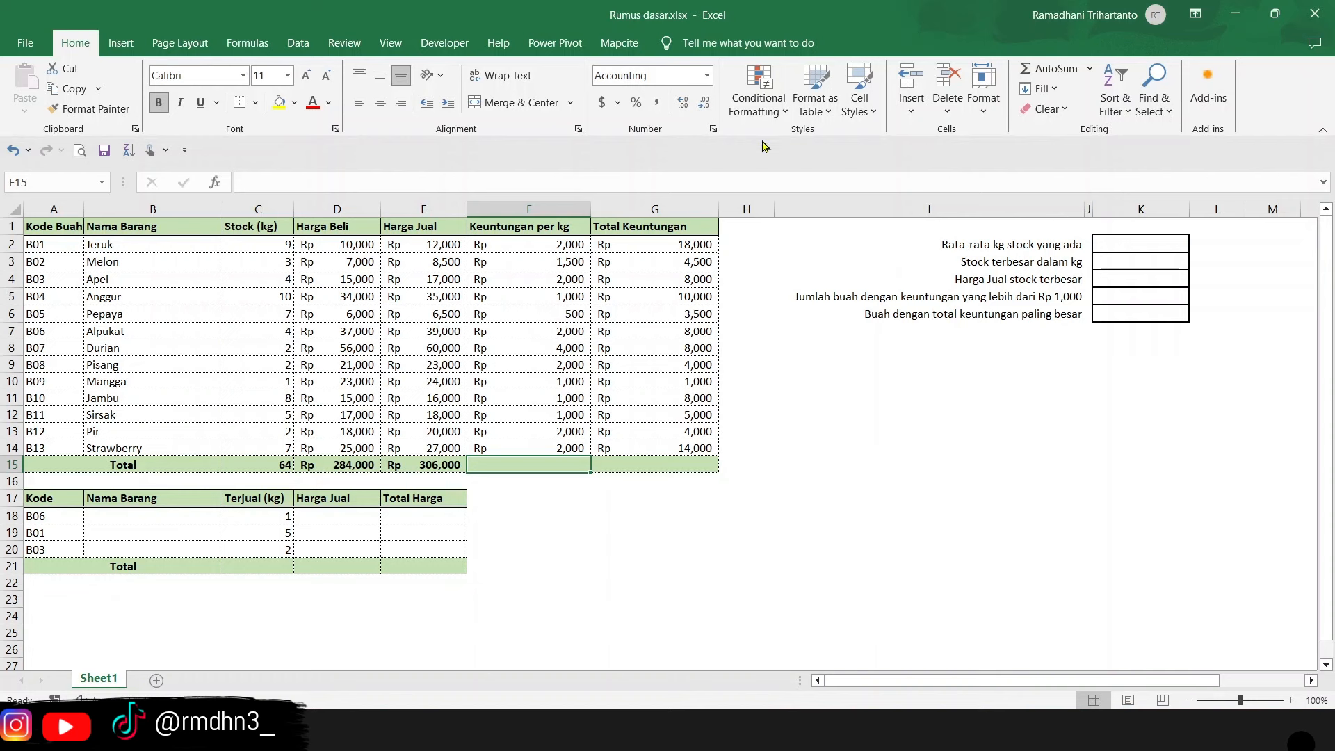
type("=")
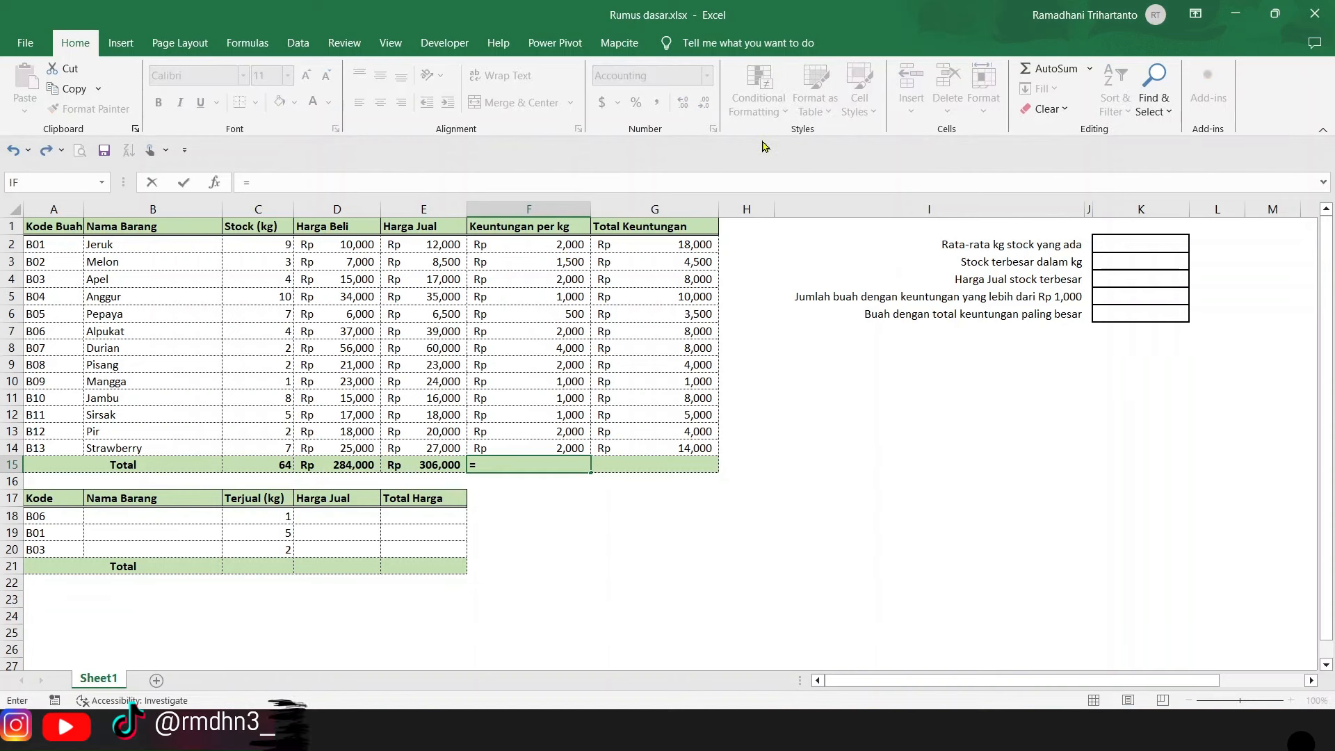
type("SUM(")
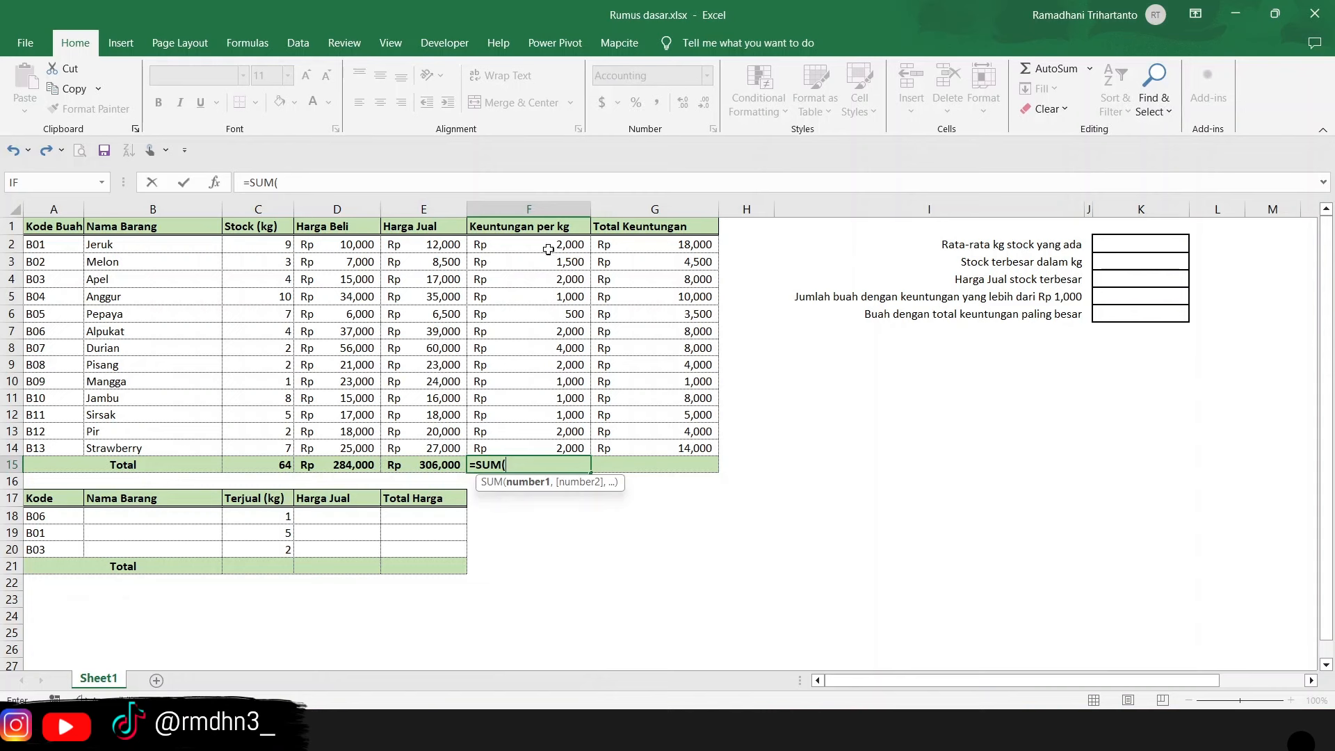
left_click_drag(549, 248, 548, 451)
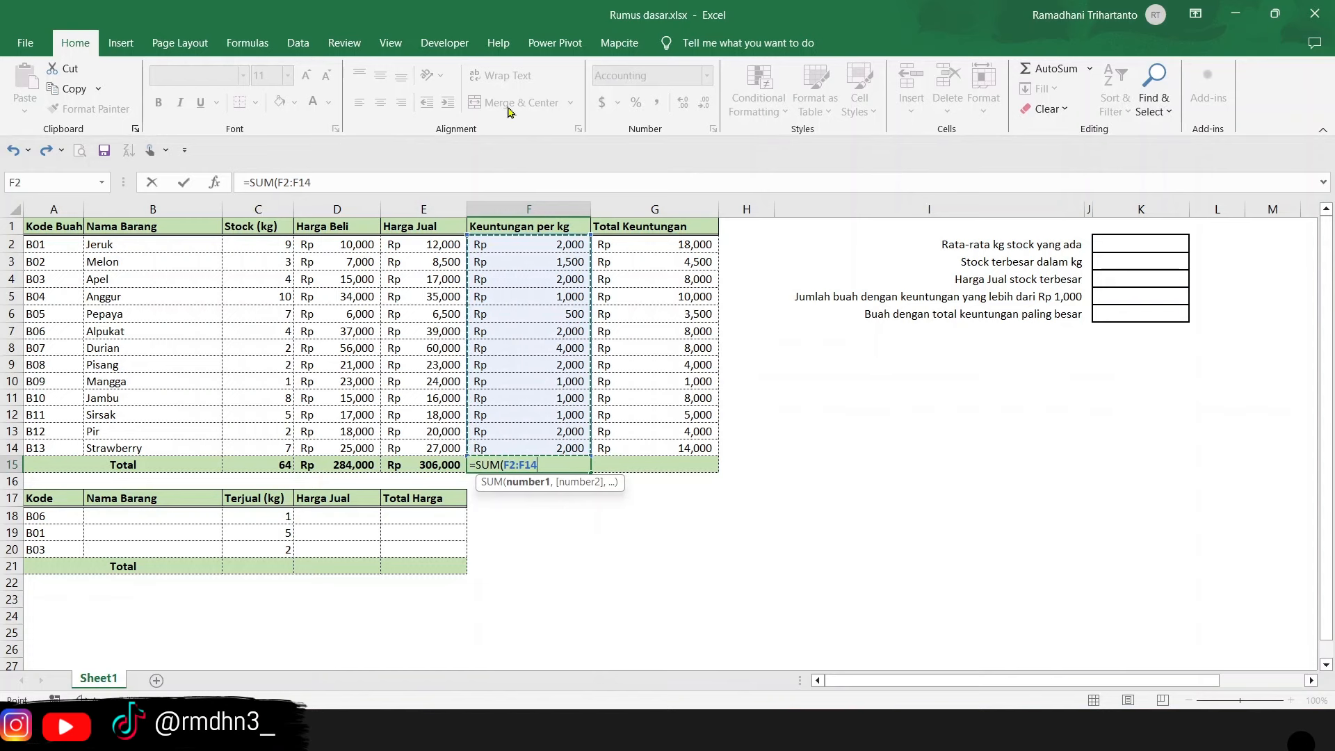
type(")")
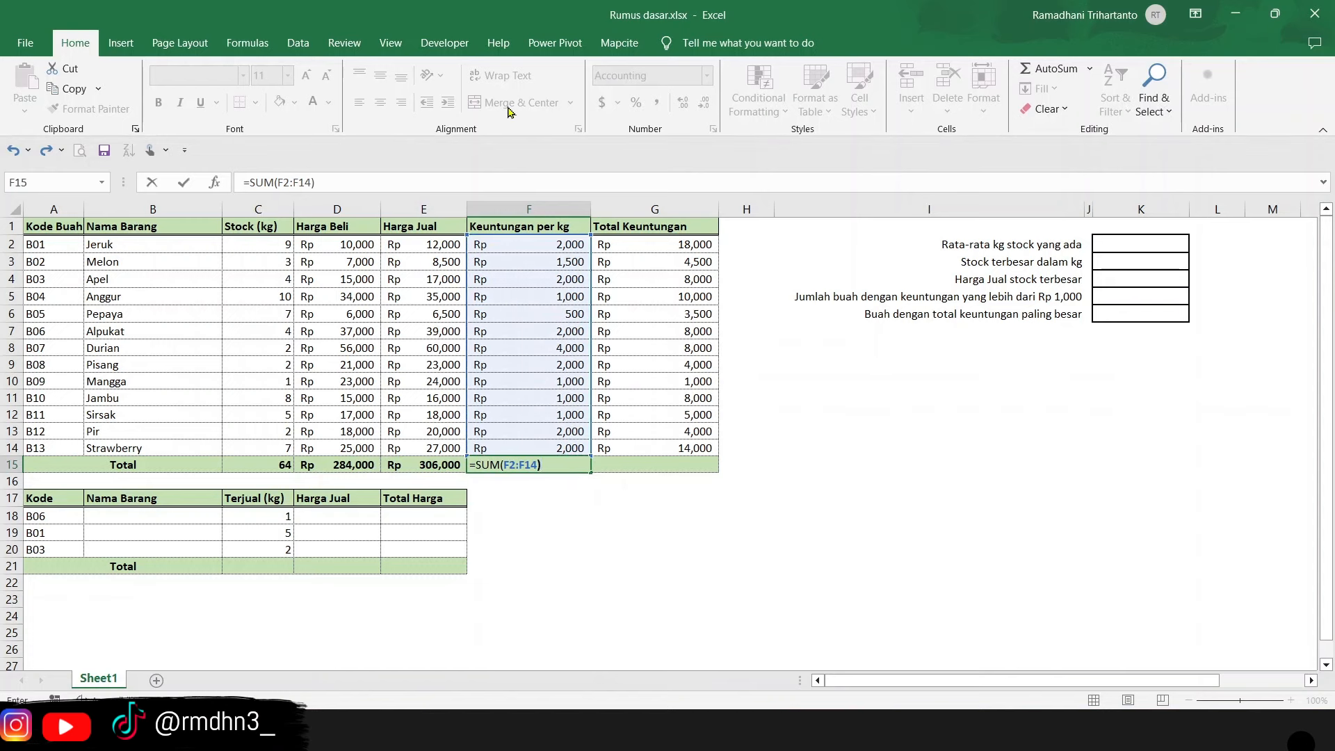
key("Return")
- Copy the F15 sum formula across to G15 to total the Total Keuntungan column
left_click(576, 467)
left_click_drag(590, 473, 706, 468)
left_click(676, 465)
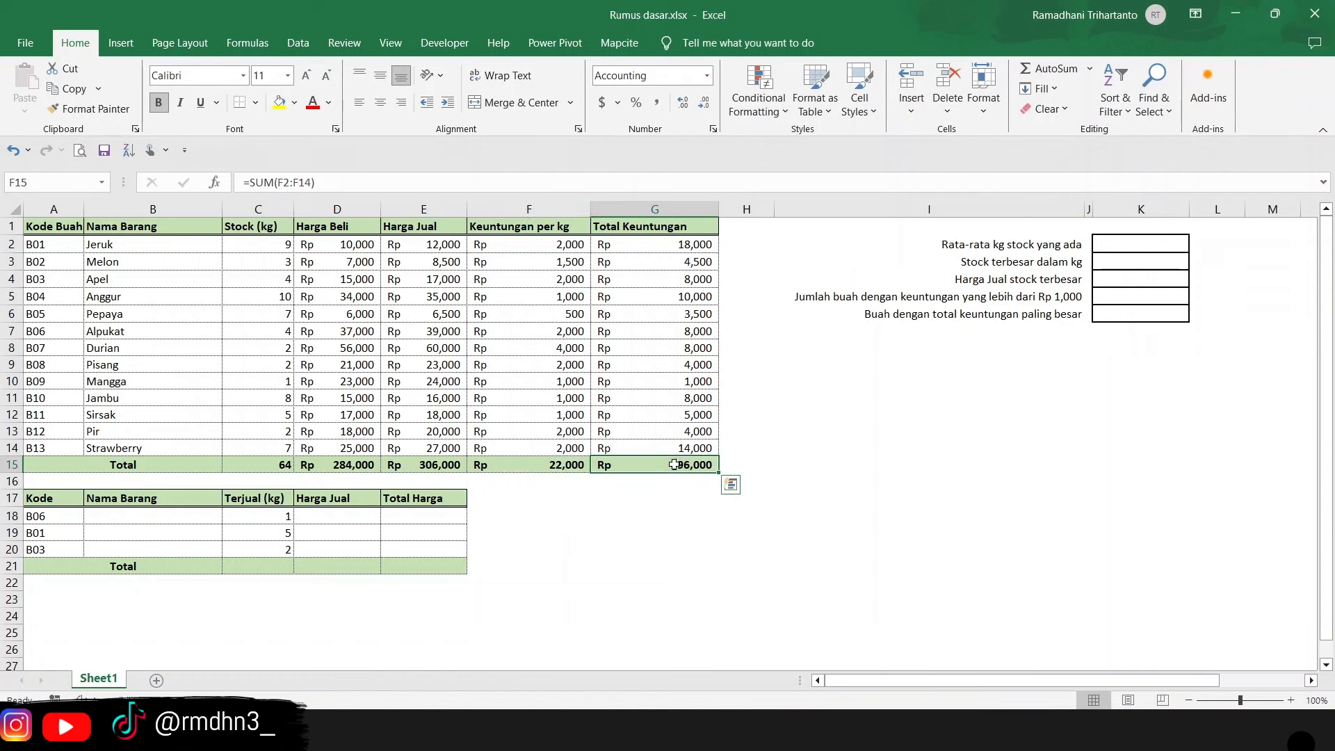
left_click(556, 465)
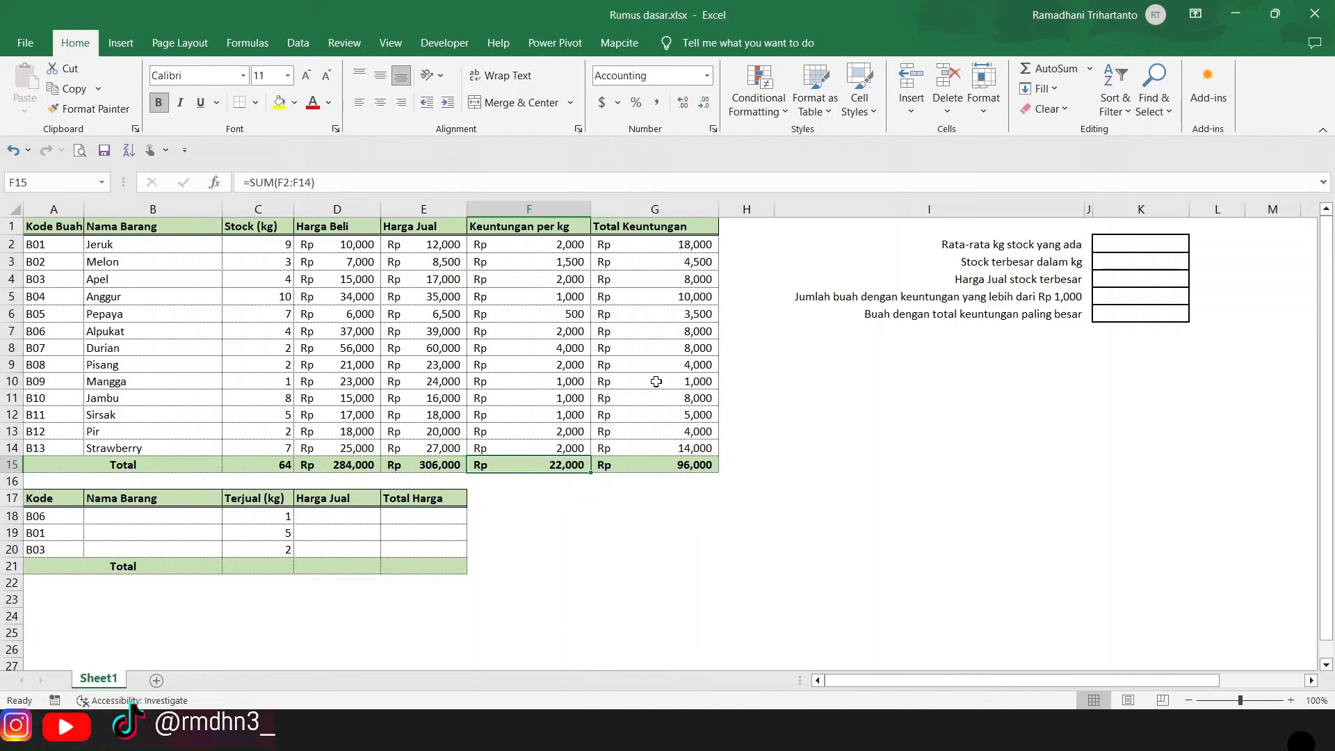
- Calculate the average stock in K2 by dividing the stock total by the number of fruits with =C15/13
left_click(1147, 246)
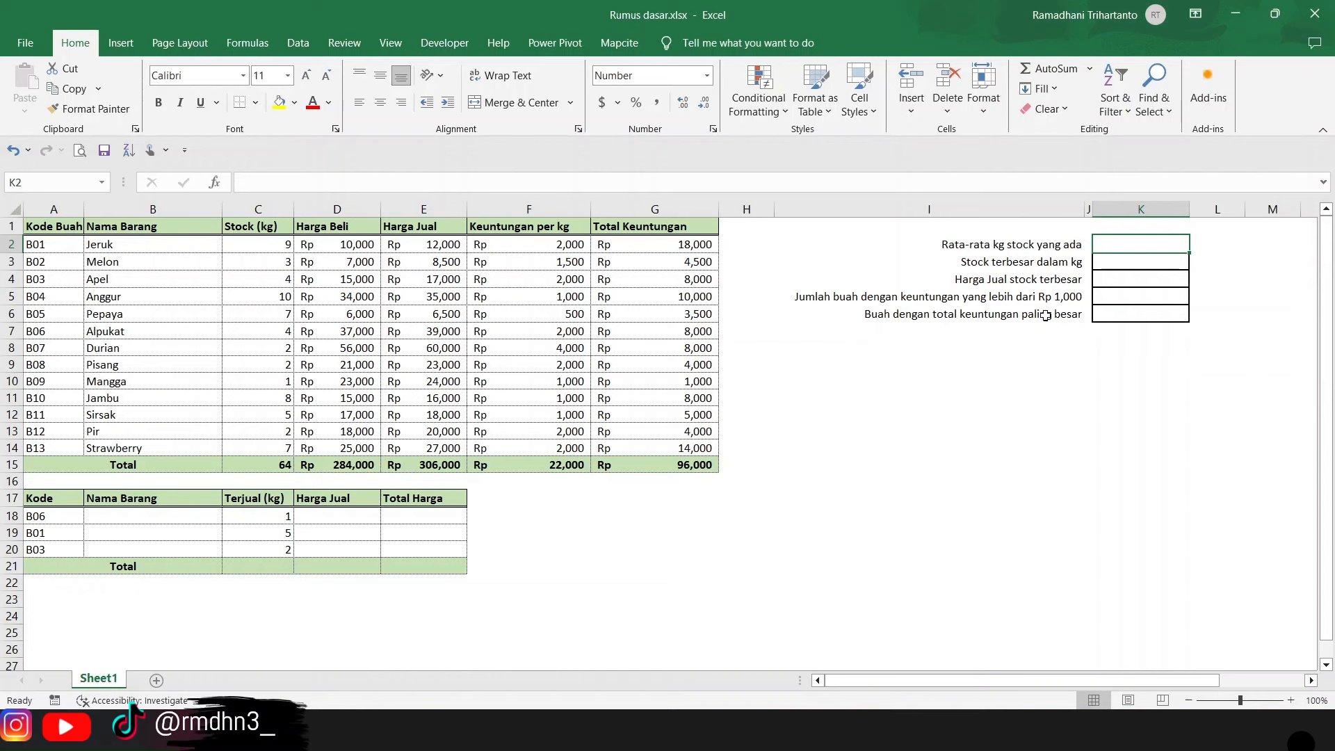
left_click(1016, 248)
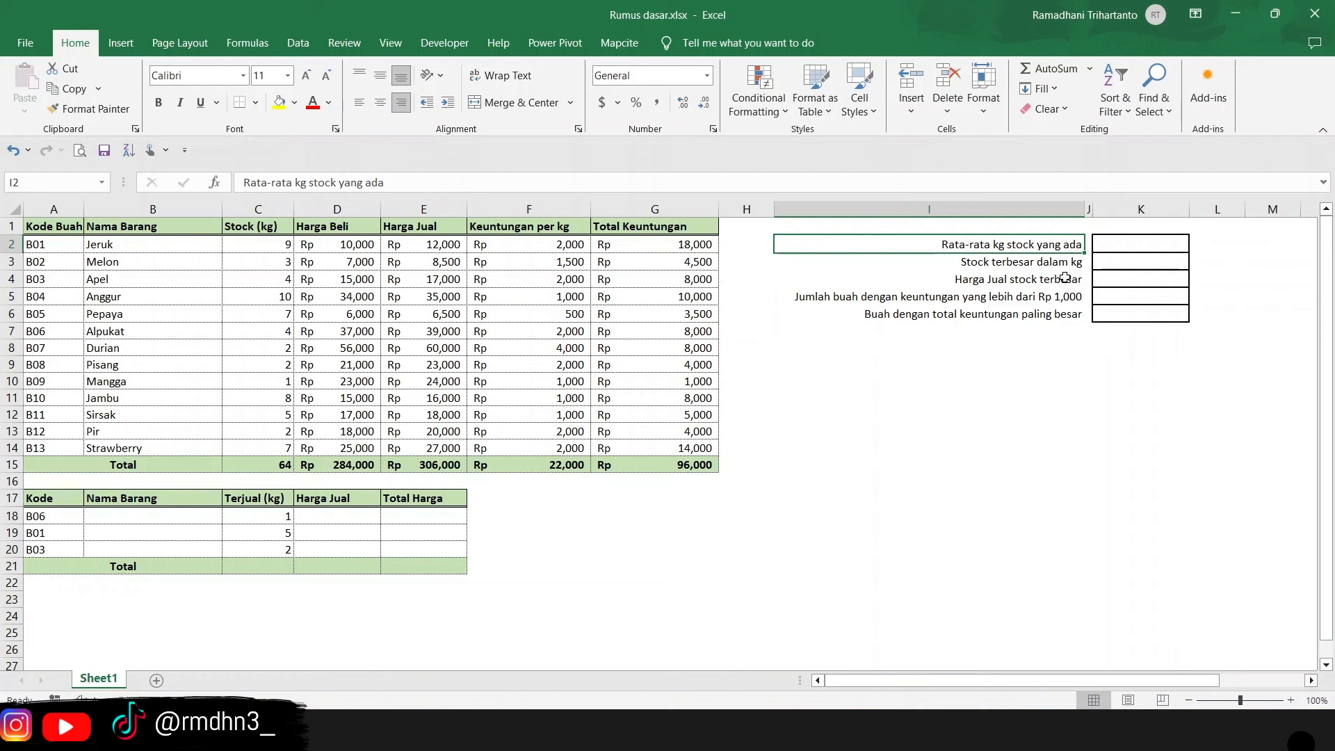
left_click(1132, 243)
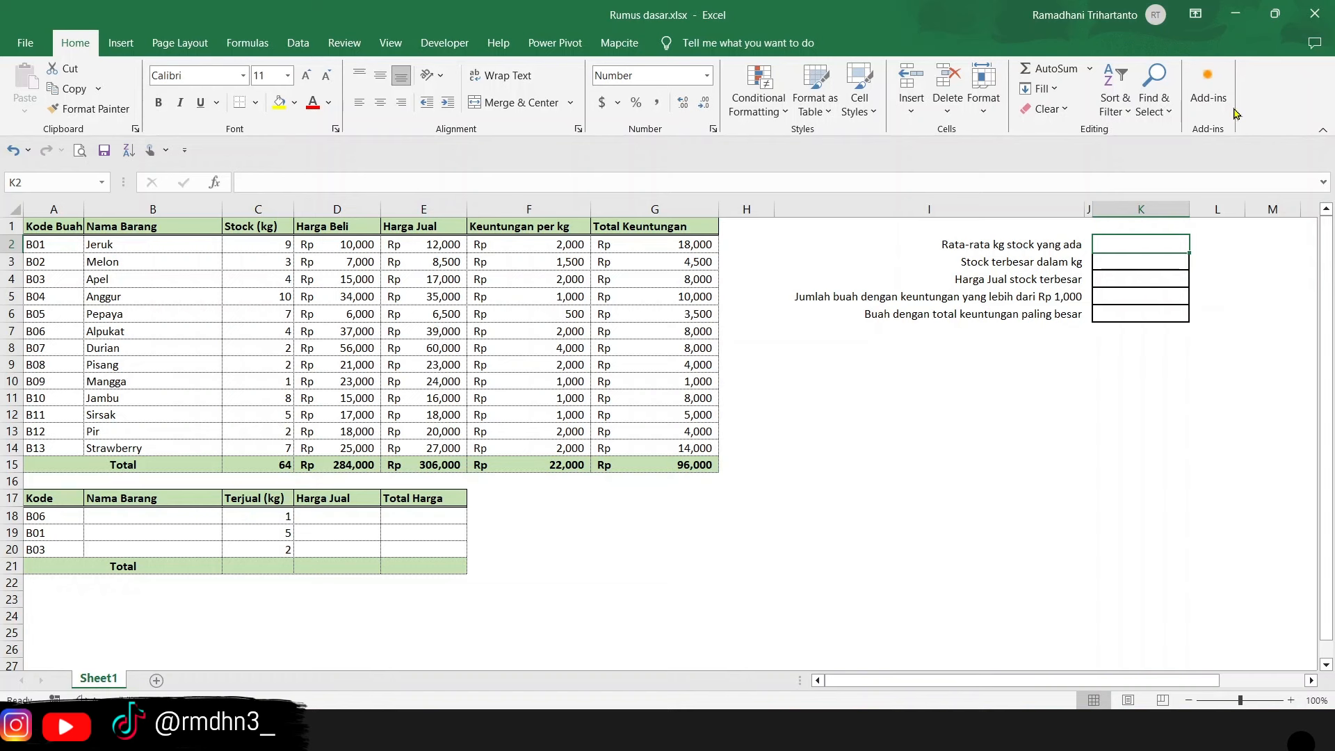
type("=")
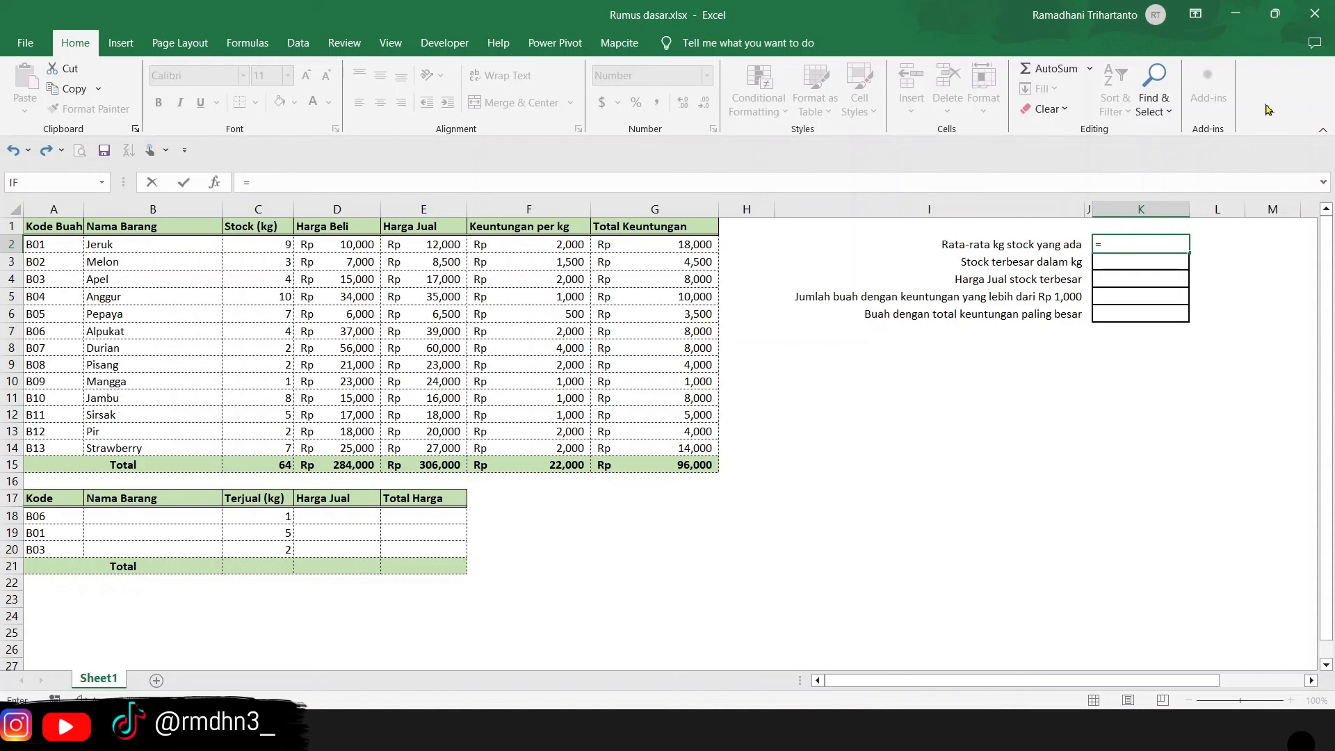
left_click(280, 465)
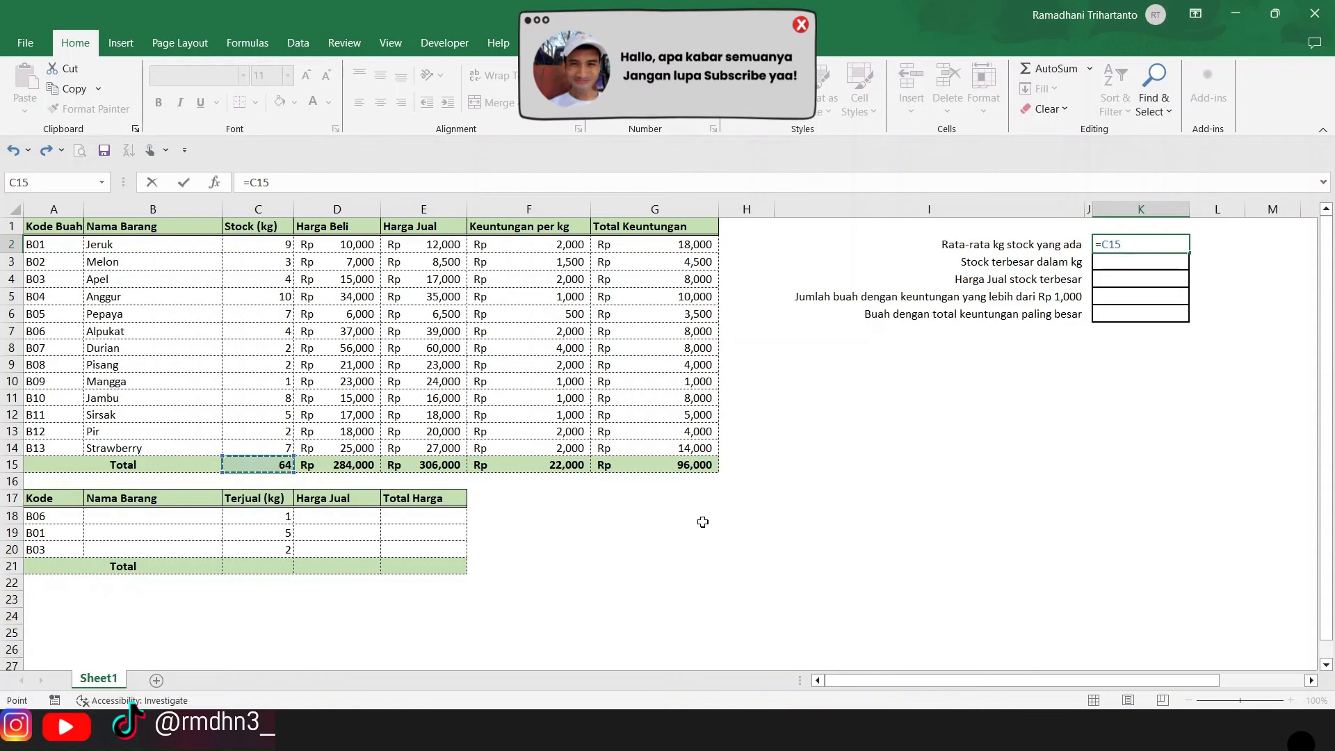
type("/13")
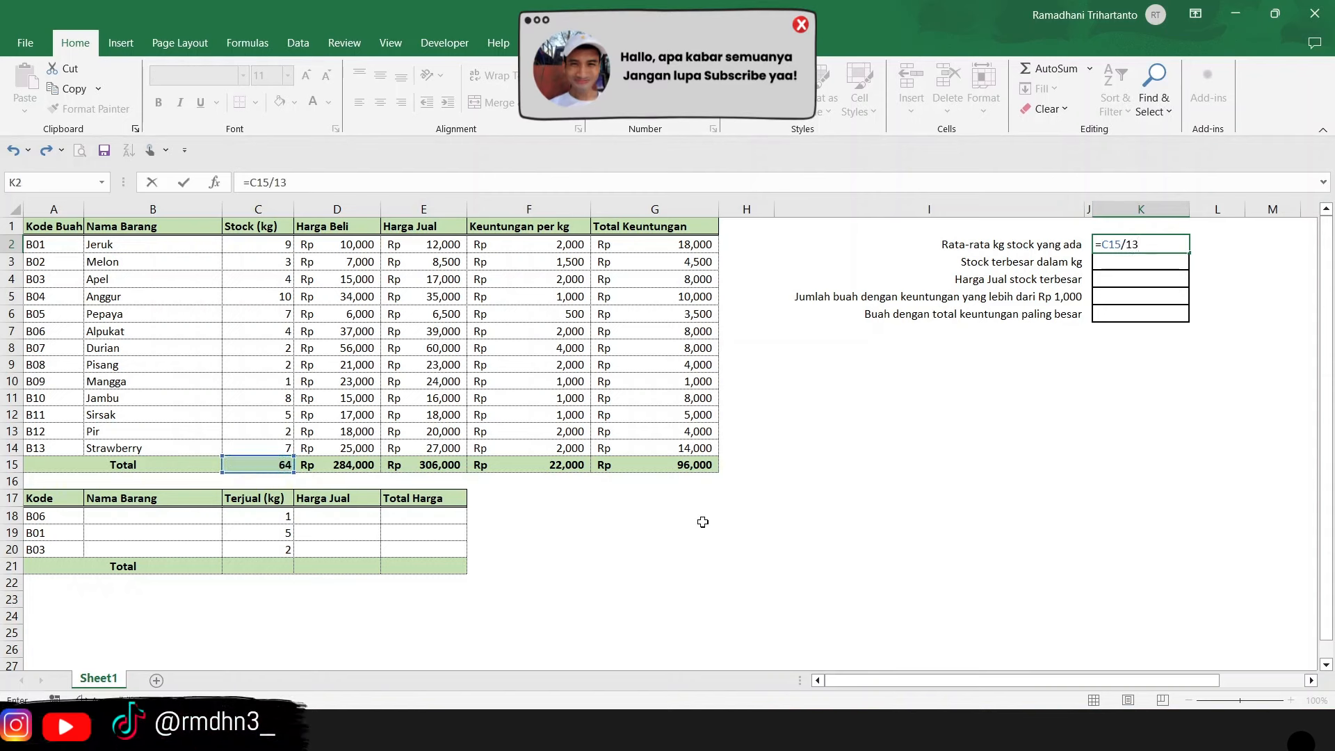
key("Return")
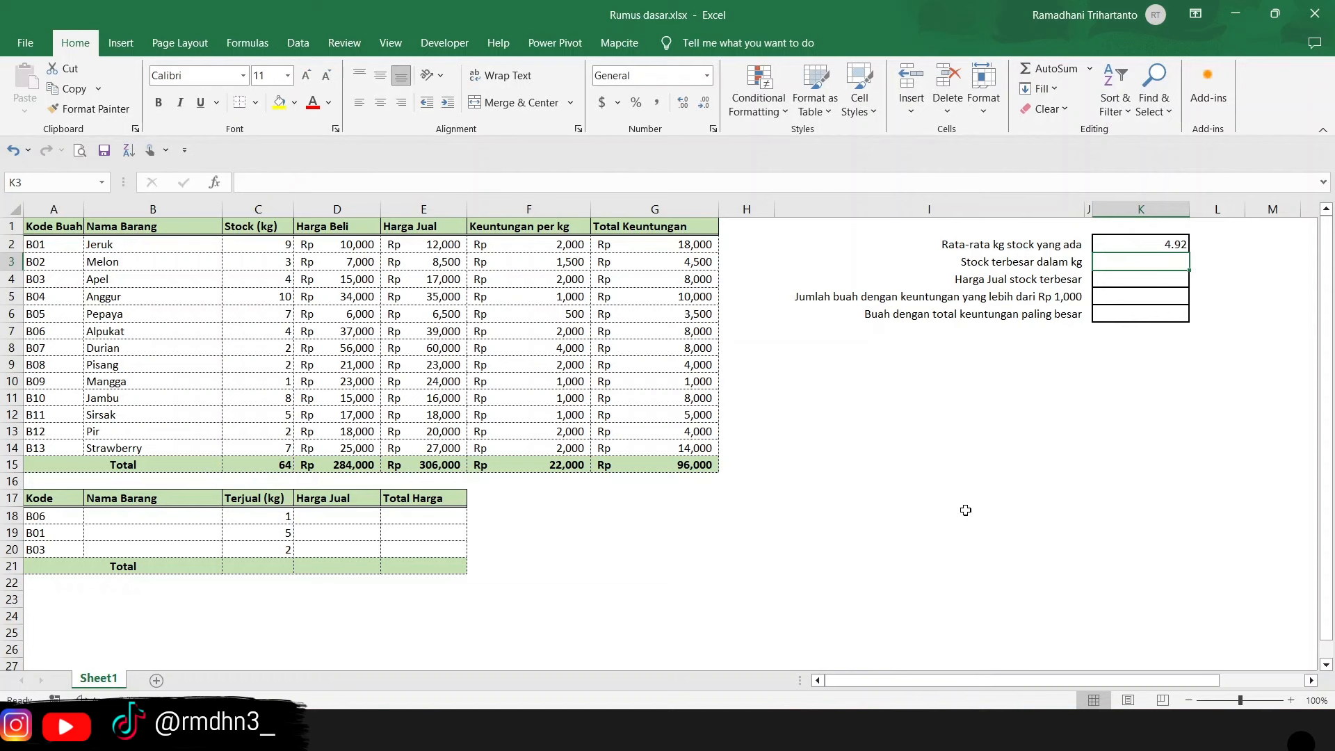
- Replace the average stock formula in K2 with =AVERAGE(C2:C14)
left_click(1173, 242)
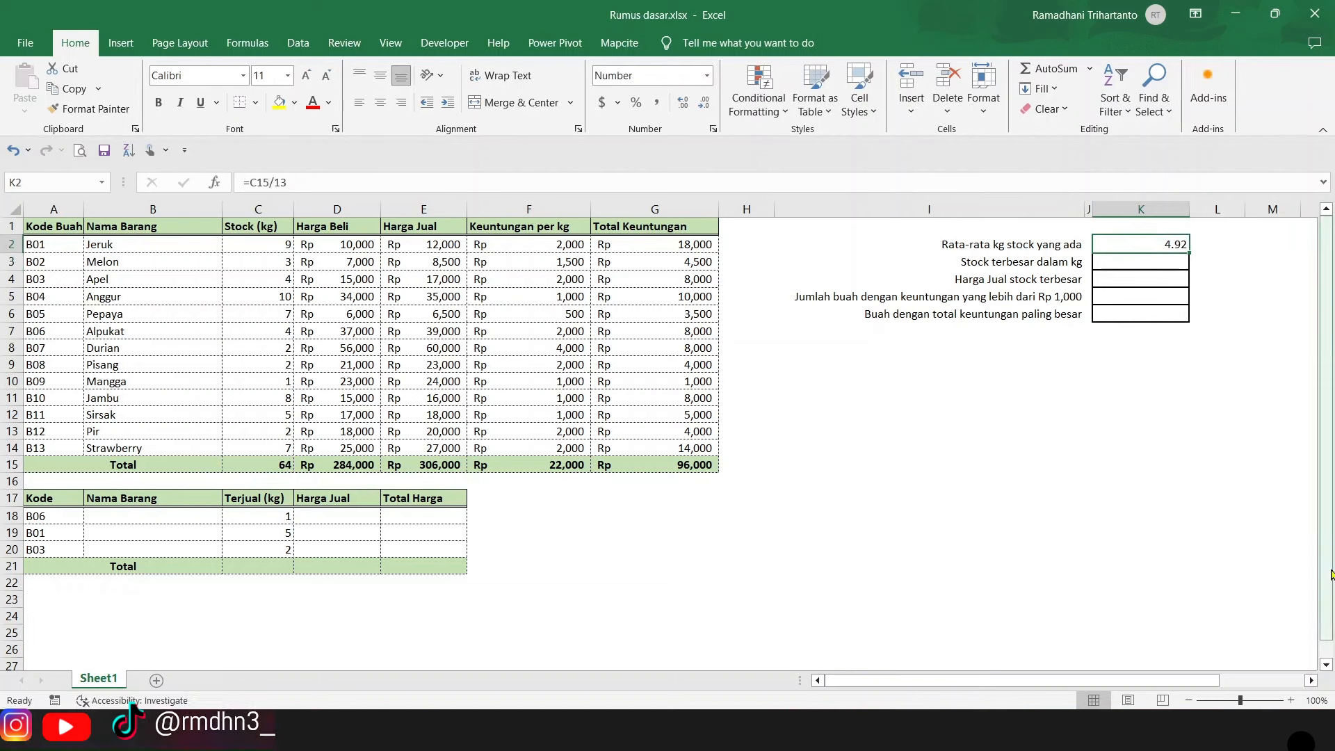
type("=AVE")
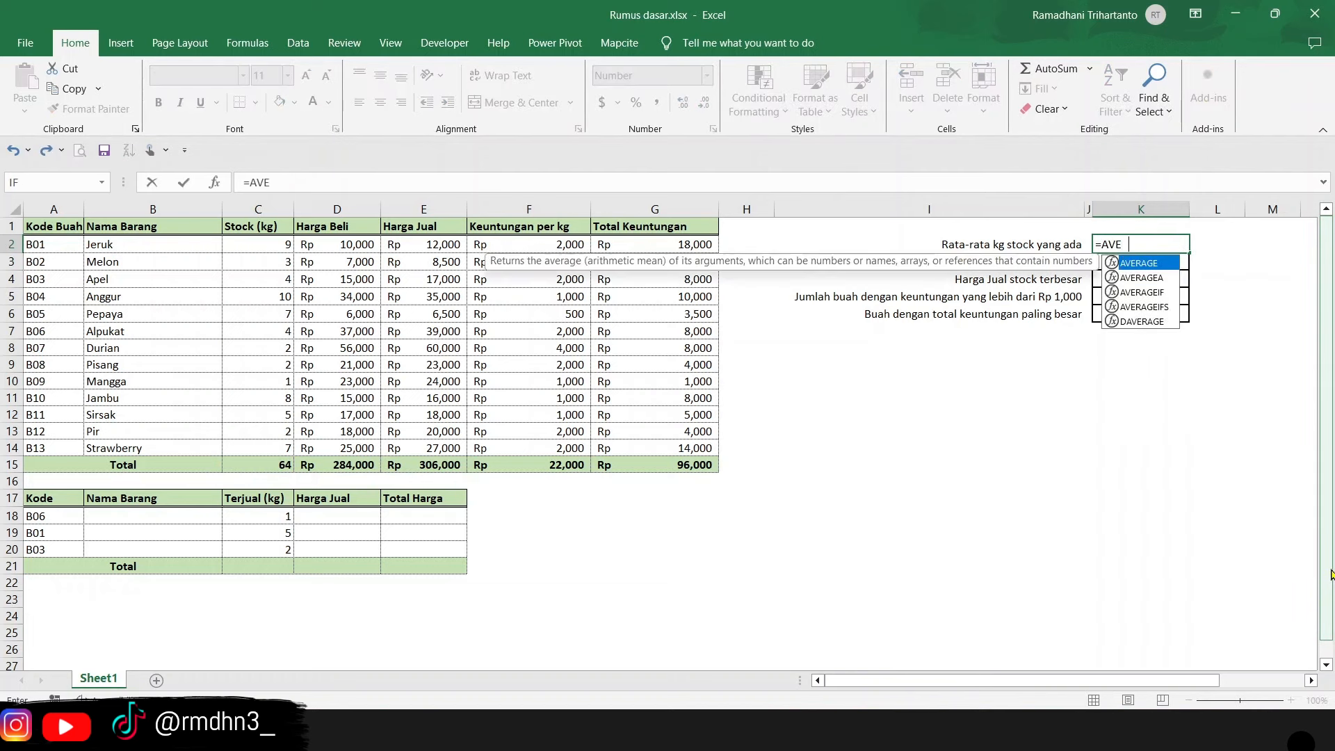
type("RAGE(")
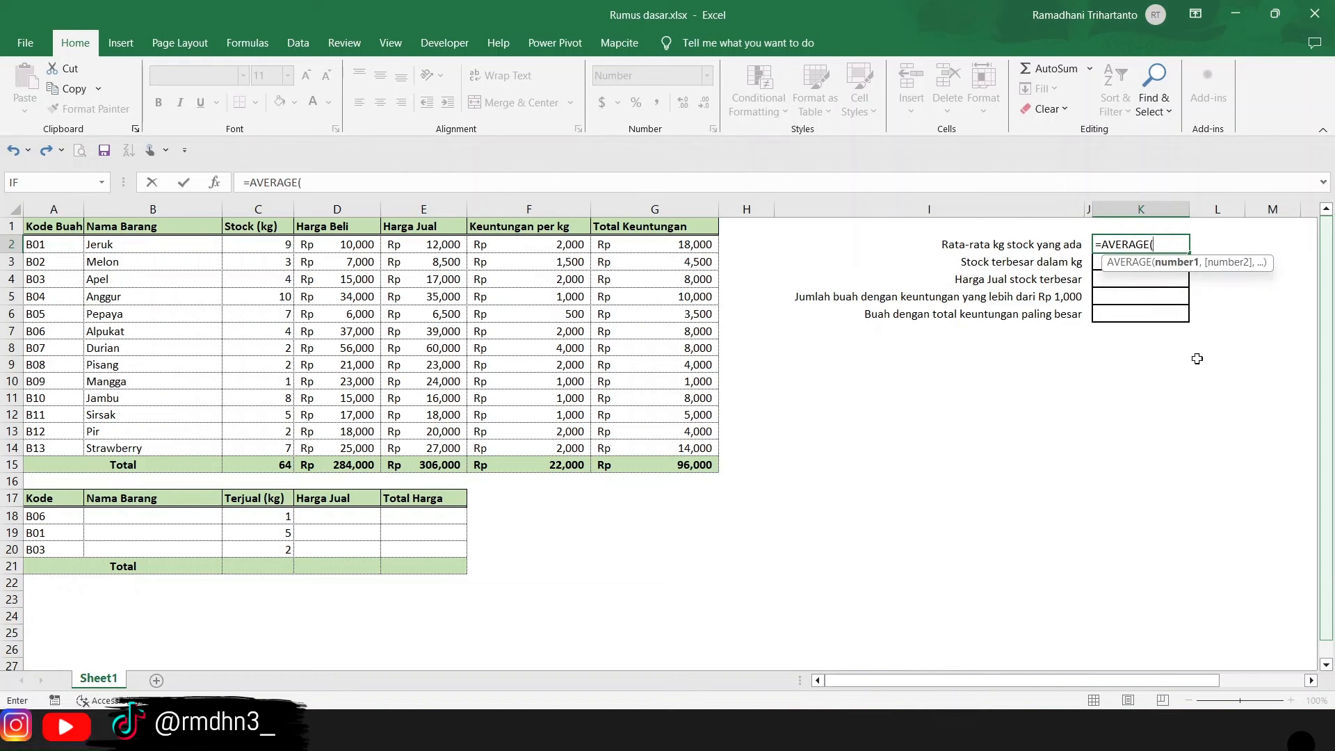
left_click_drag(274, 248, 273, 447)
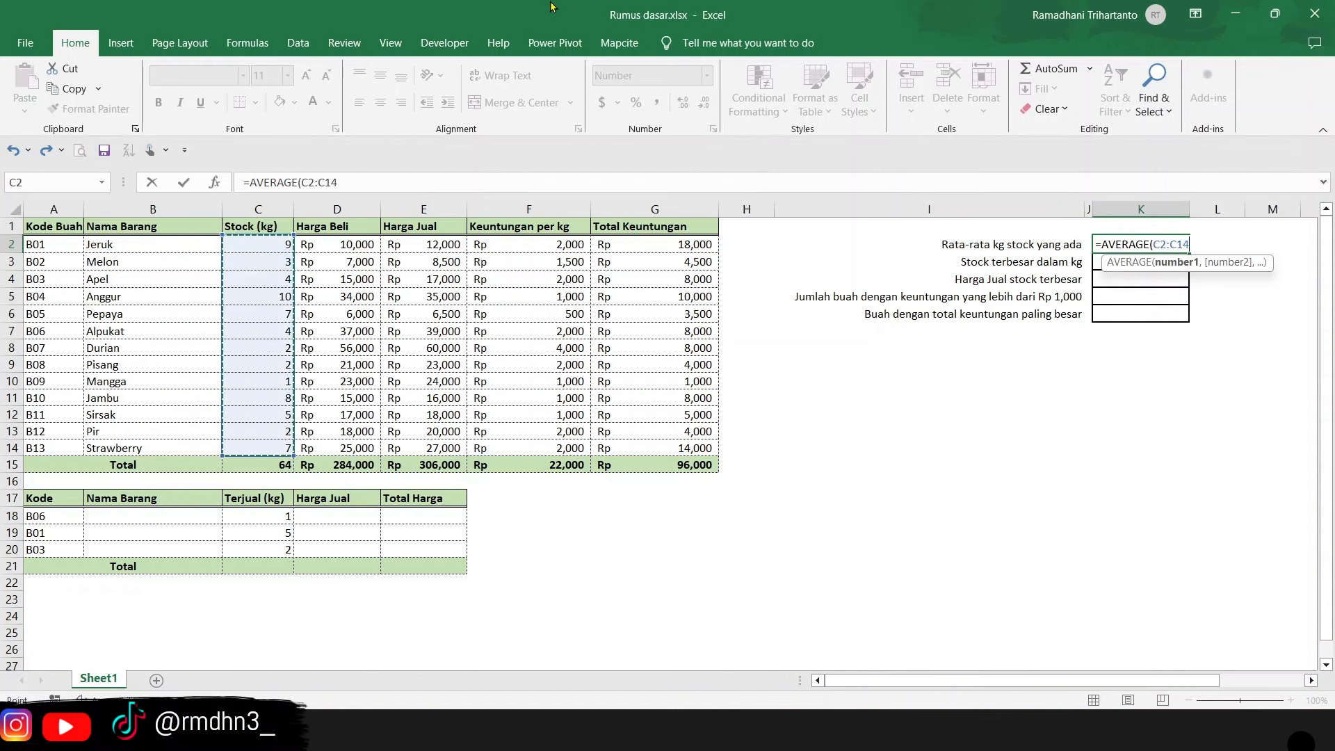
type(")")
key("Return")
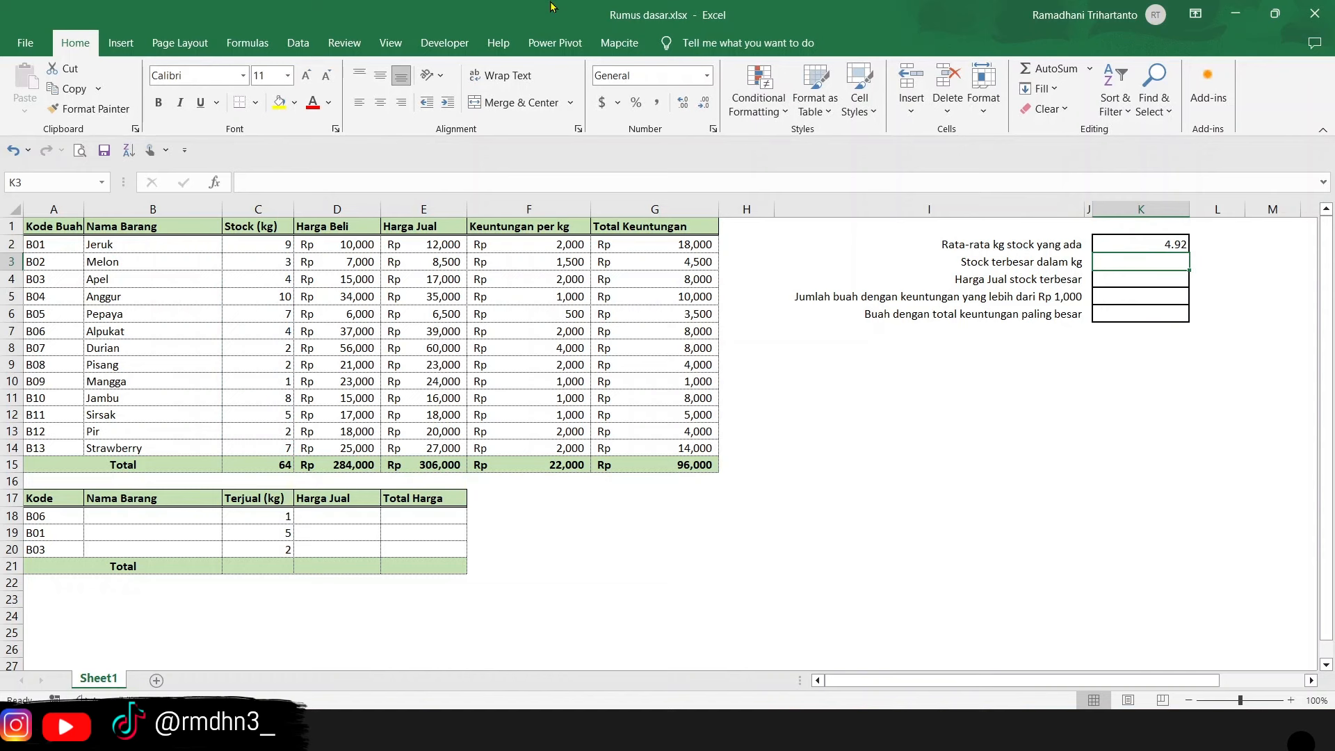
left_click(1169, 249)
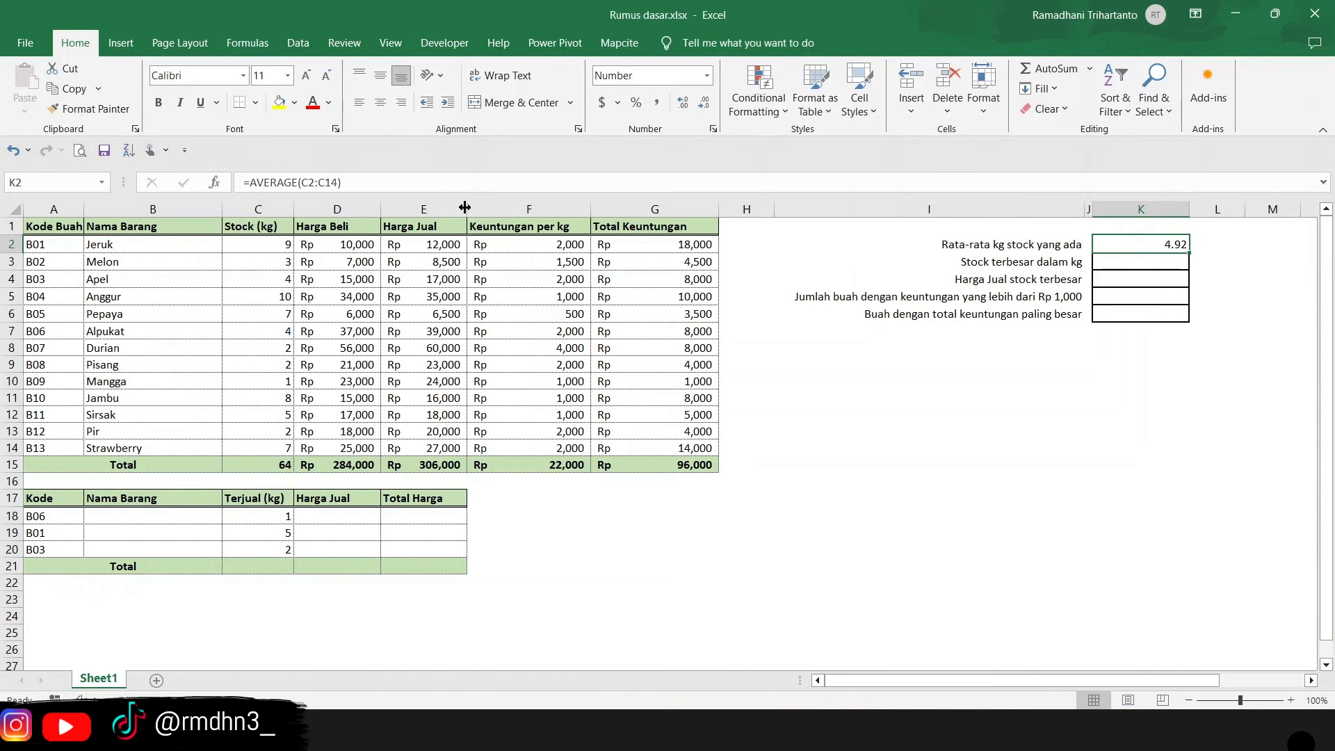
- Find the largest stock in kg in K3 with =MAX(C2:C14)
left_click(1038, 264)
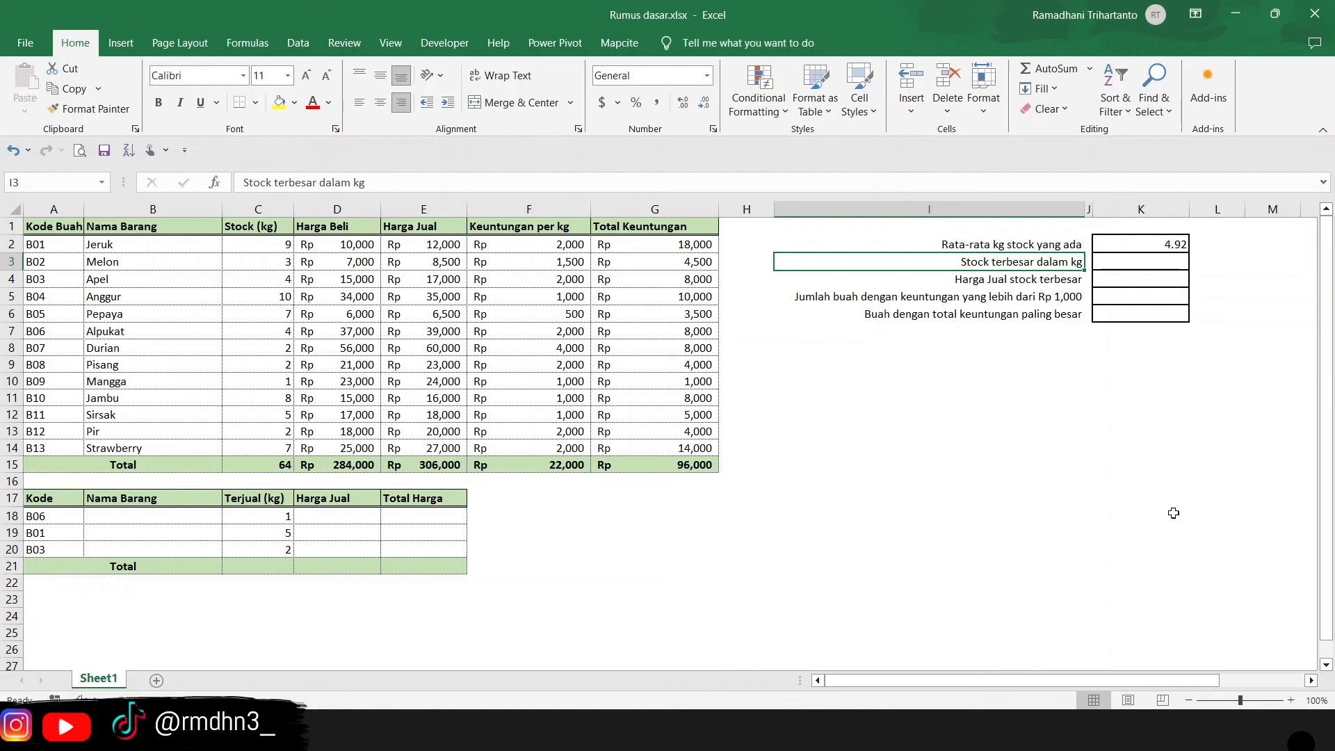
left_click(1153, 266)
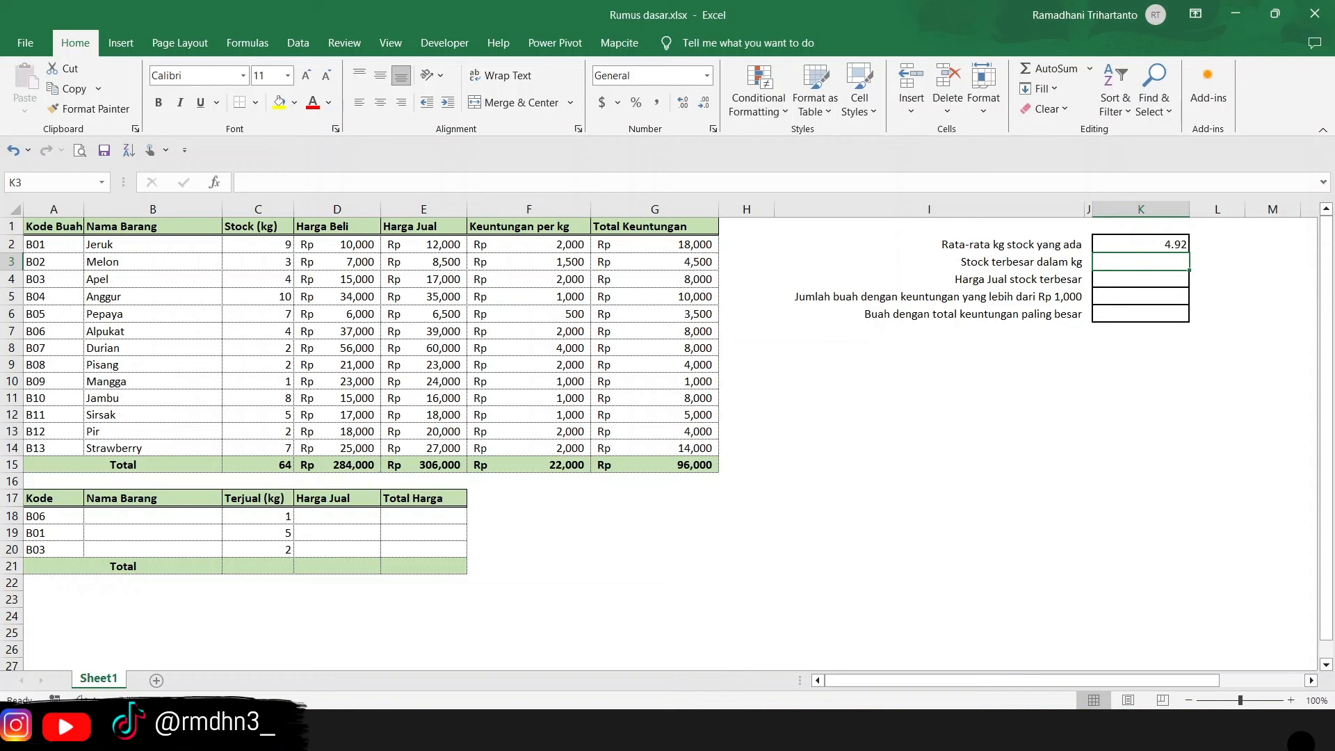
type("=")
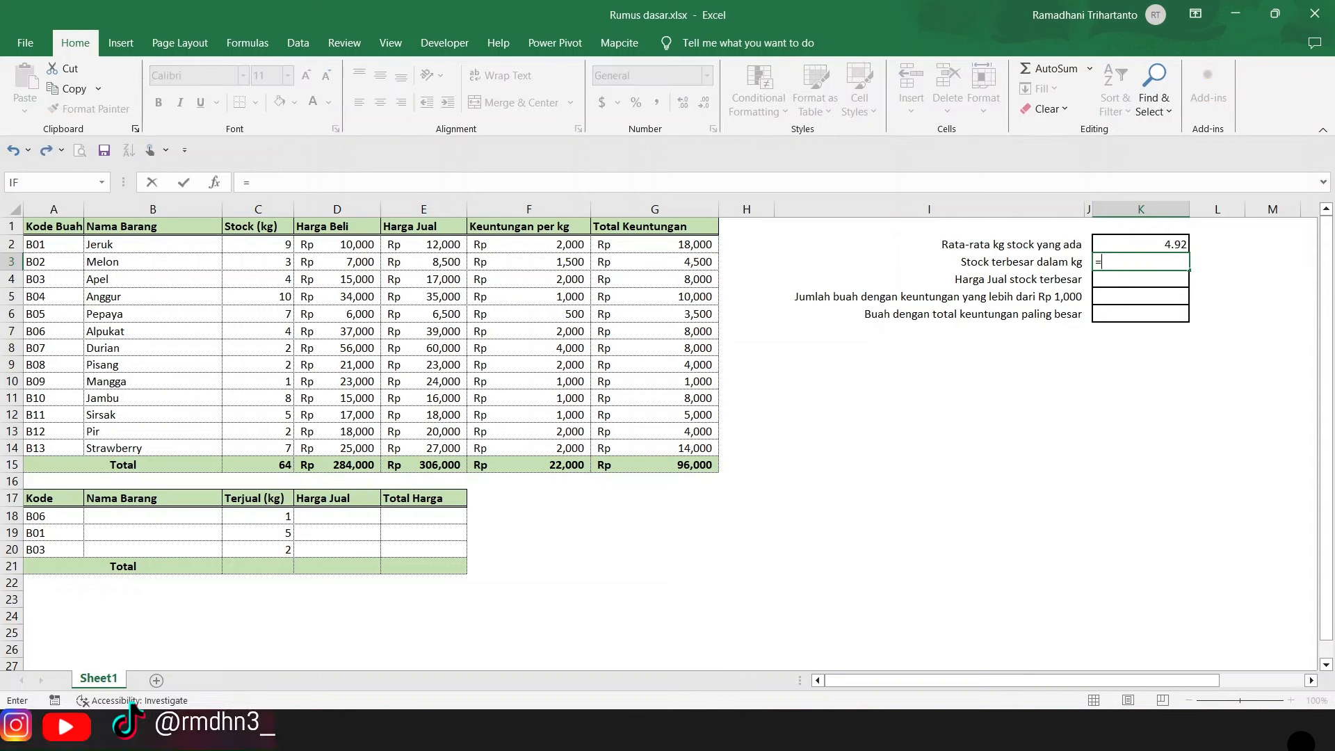
type("MAX(")
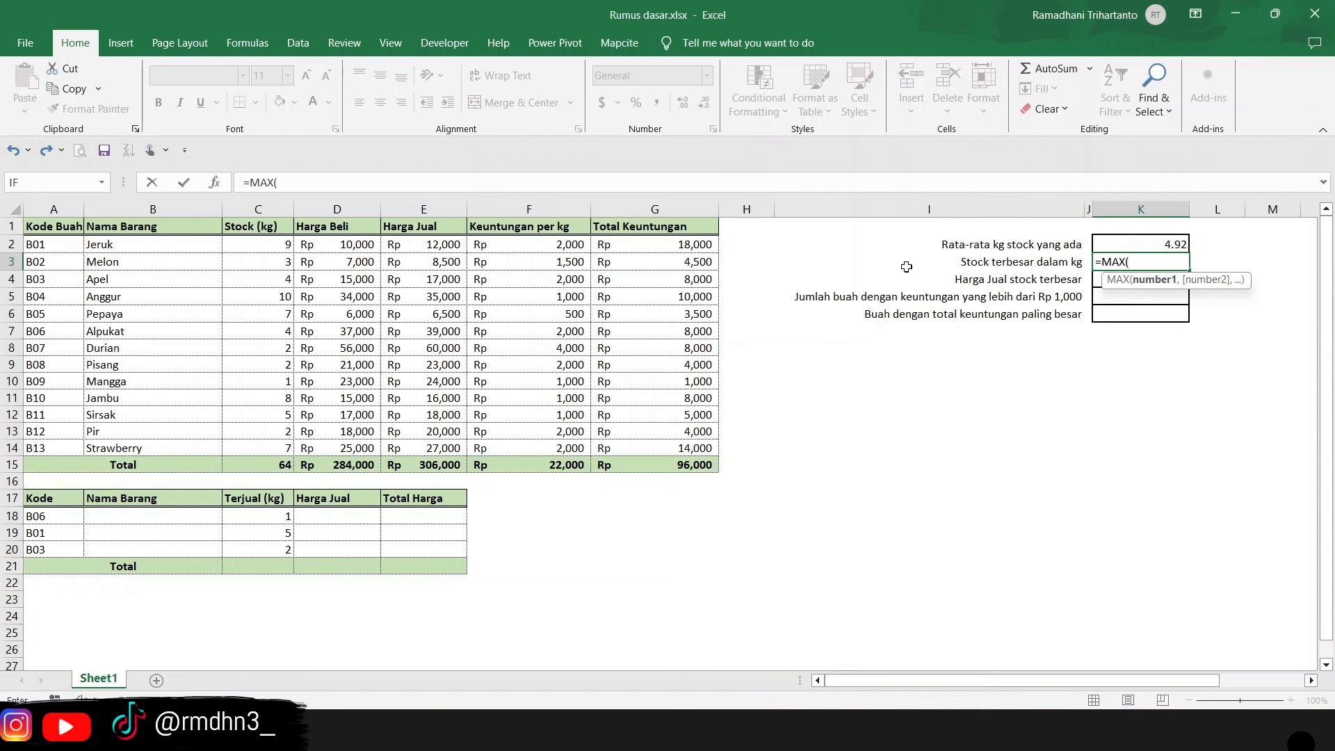
left_click_drag(271, 247, 268, 446)
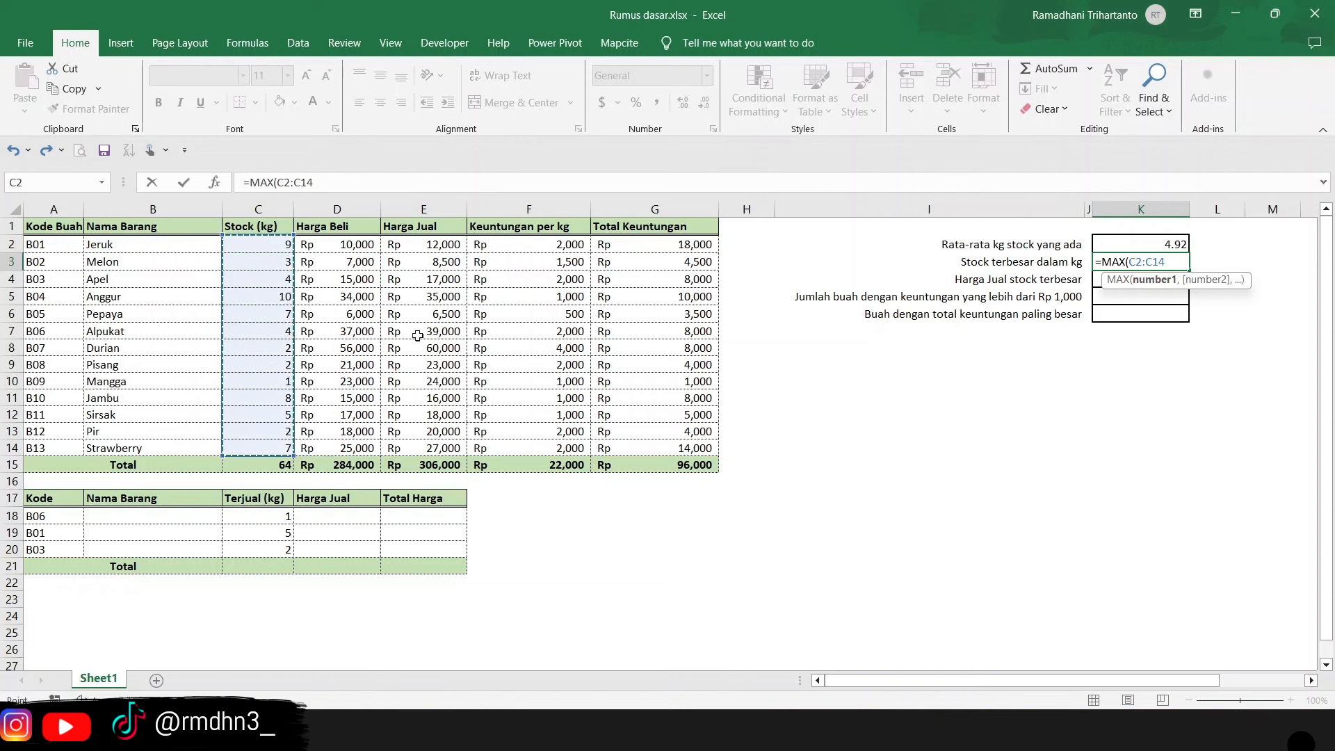
type(")")
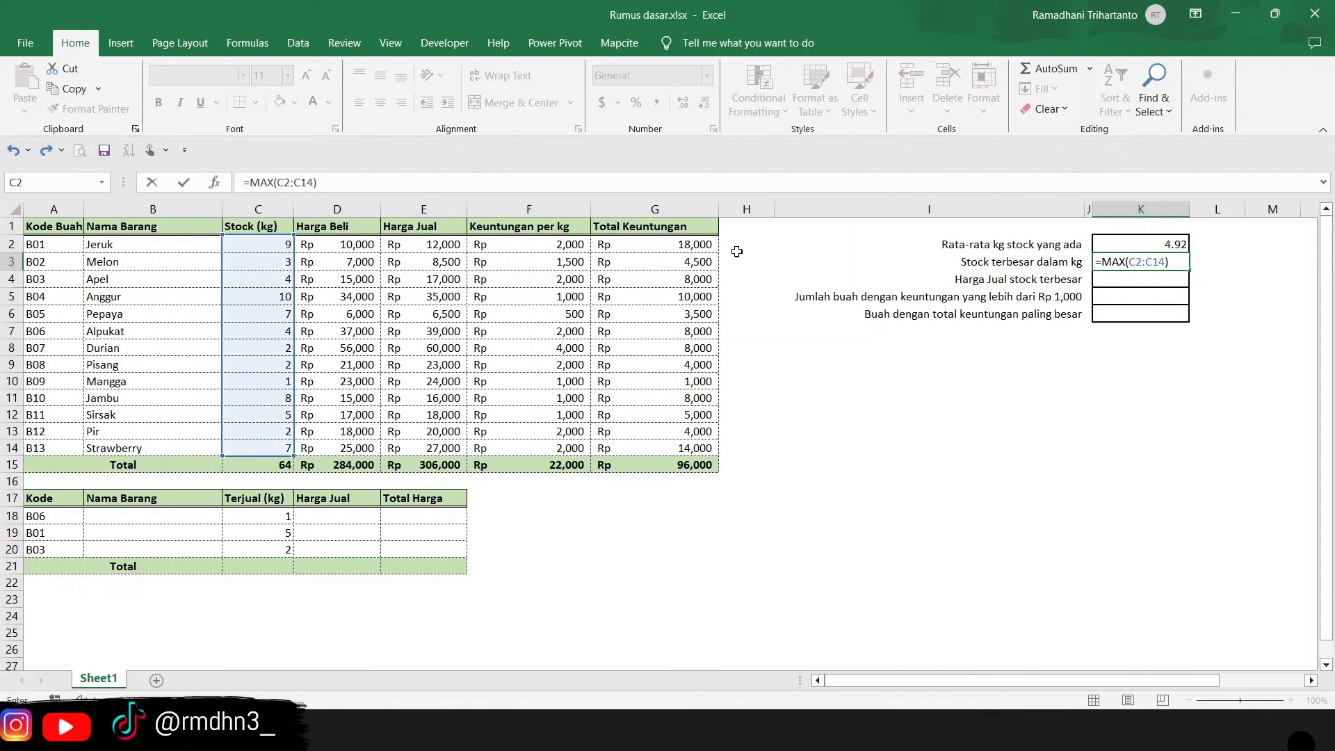
key("Return")
left_click(1136, 260)
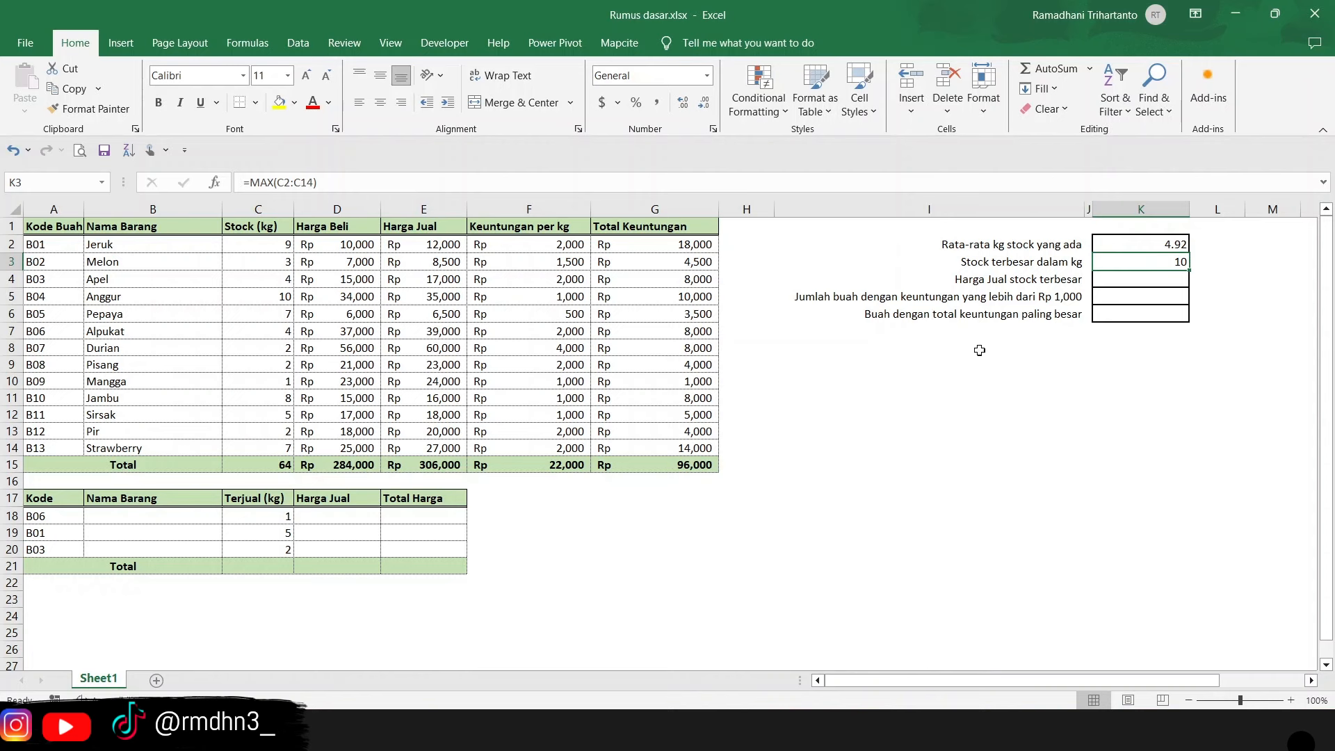
- Begin a VLOOKUP in K4 for the selling price of the largest stock, using K3 as lookup value and C1:G15 as table array
left_click(989, 277)
left_click(1174, 280)
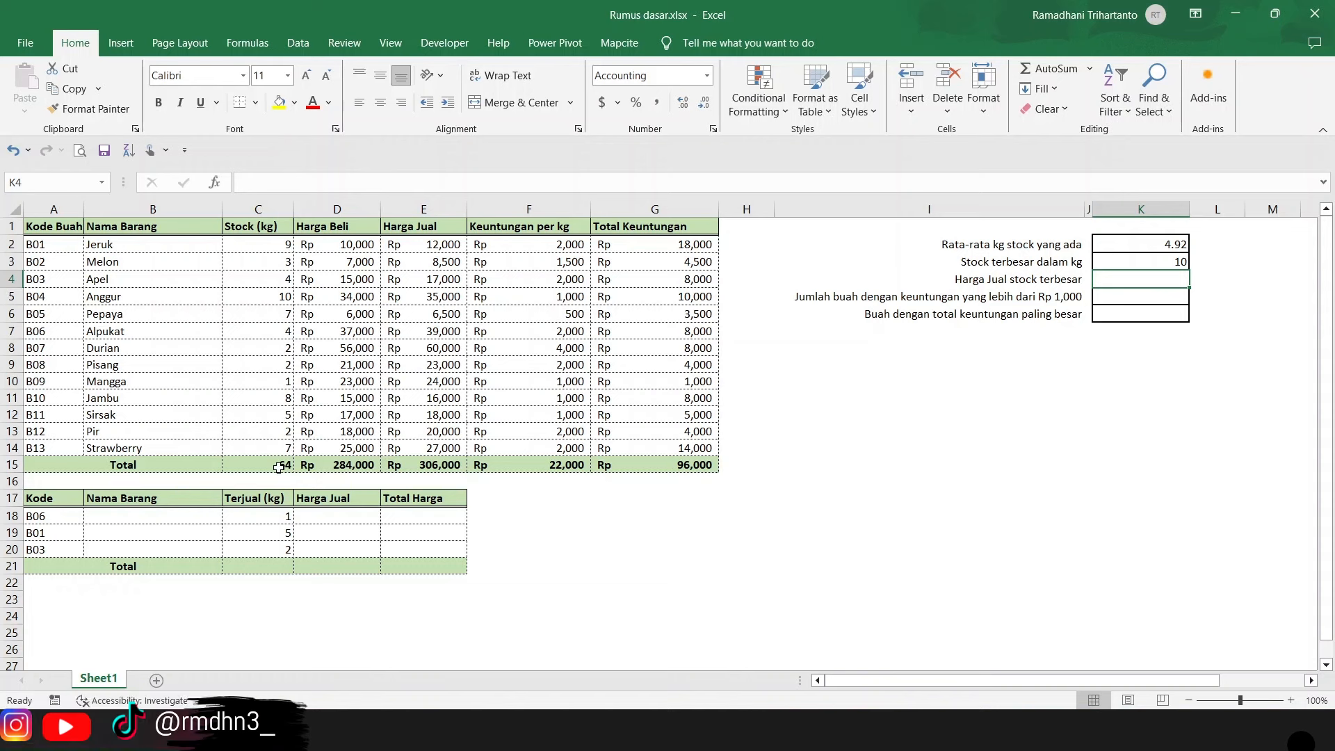
left_click(261, 298)
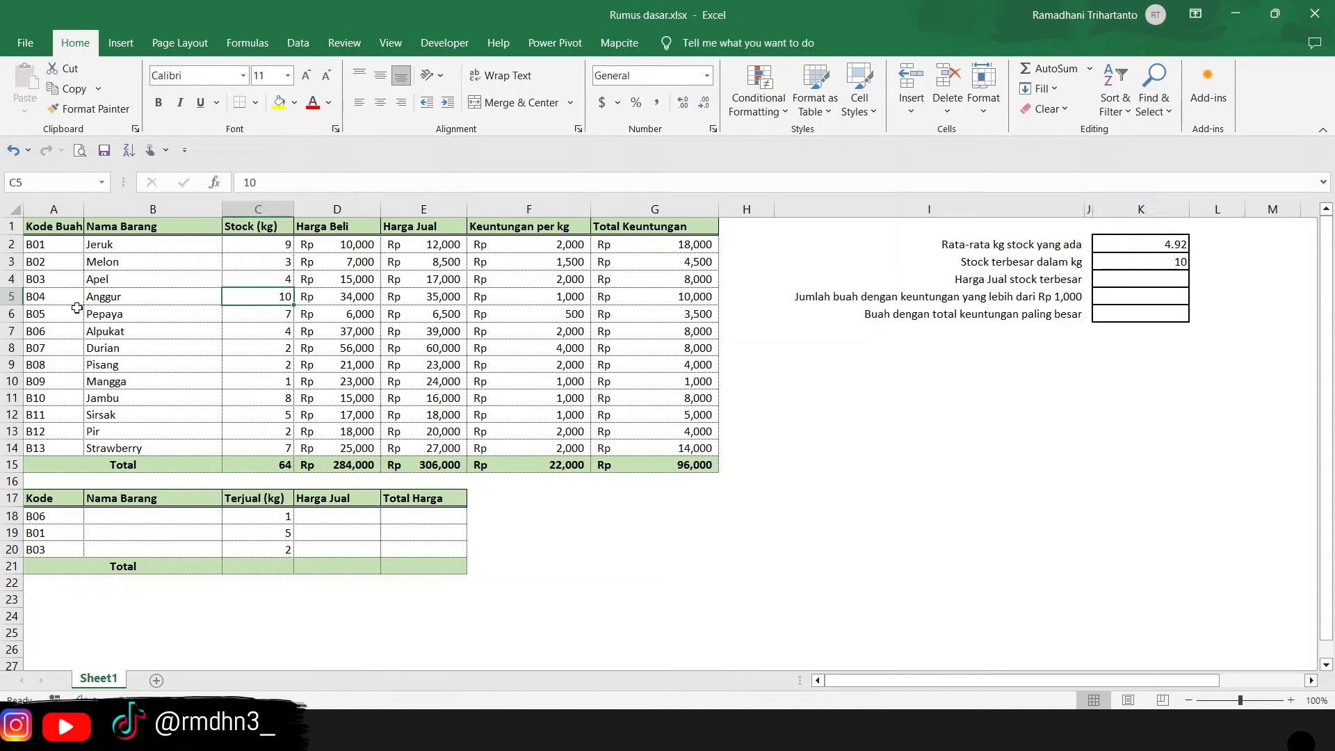
left_click(119, 294)
left_click(430, 297)
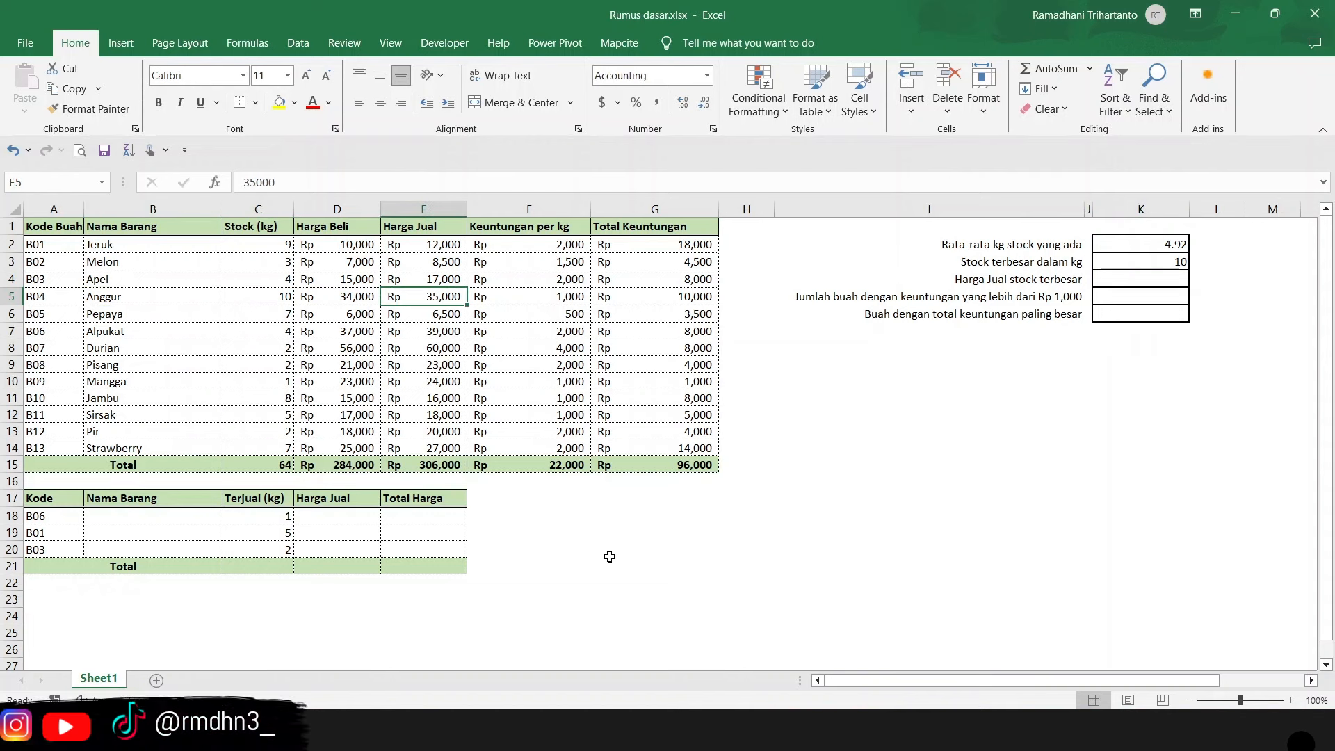
left_click(1138, 285)
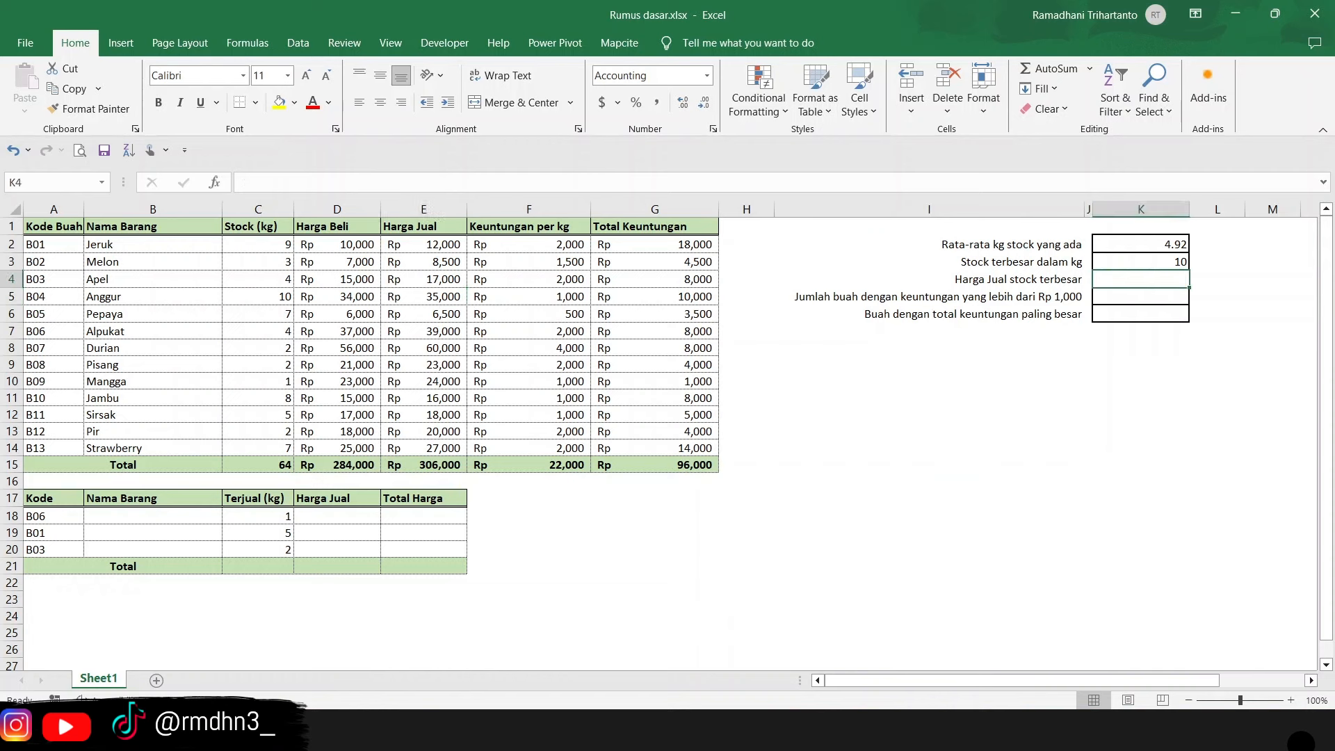
type("=")
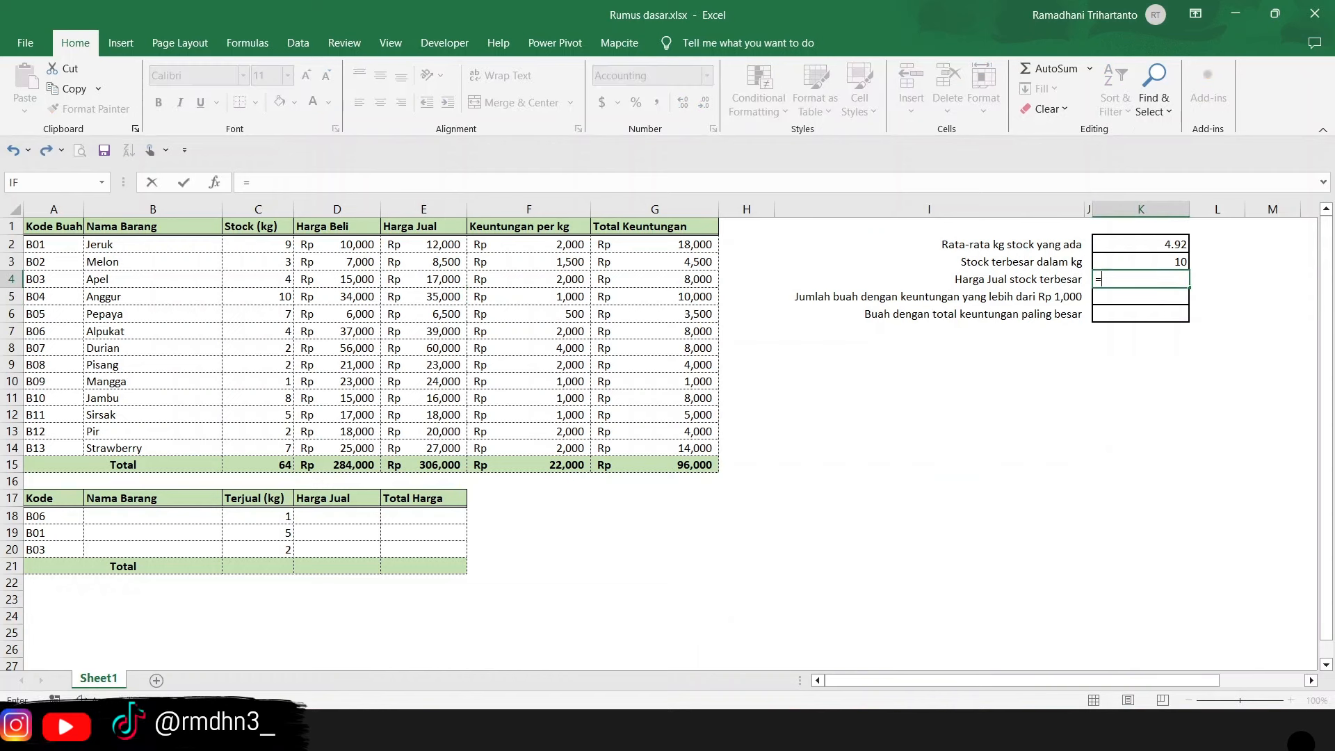
type("VLOOKU")
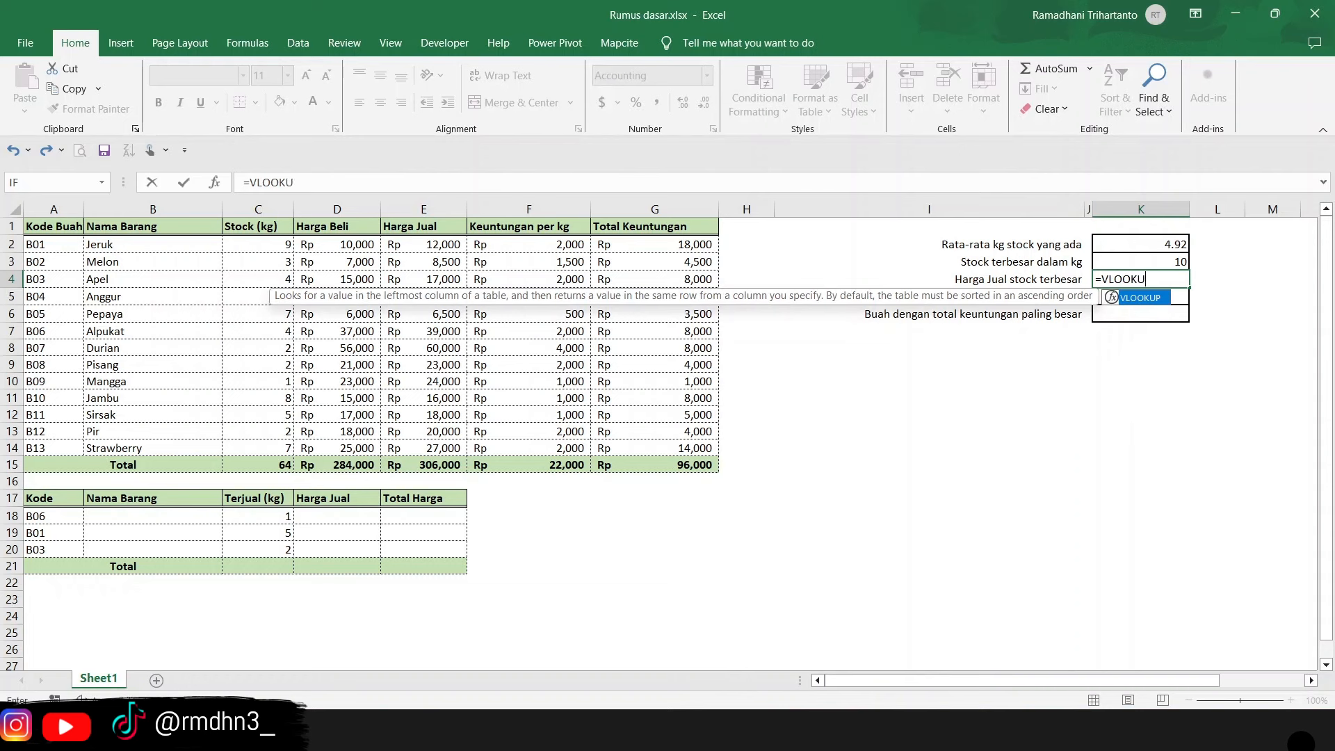
type("P(")
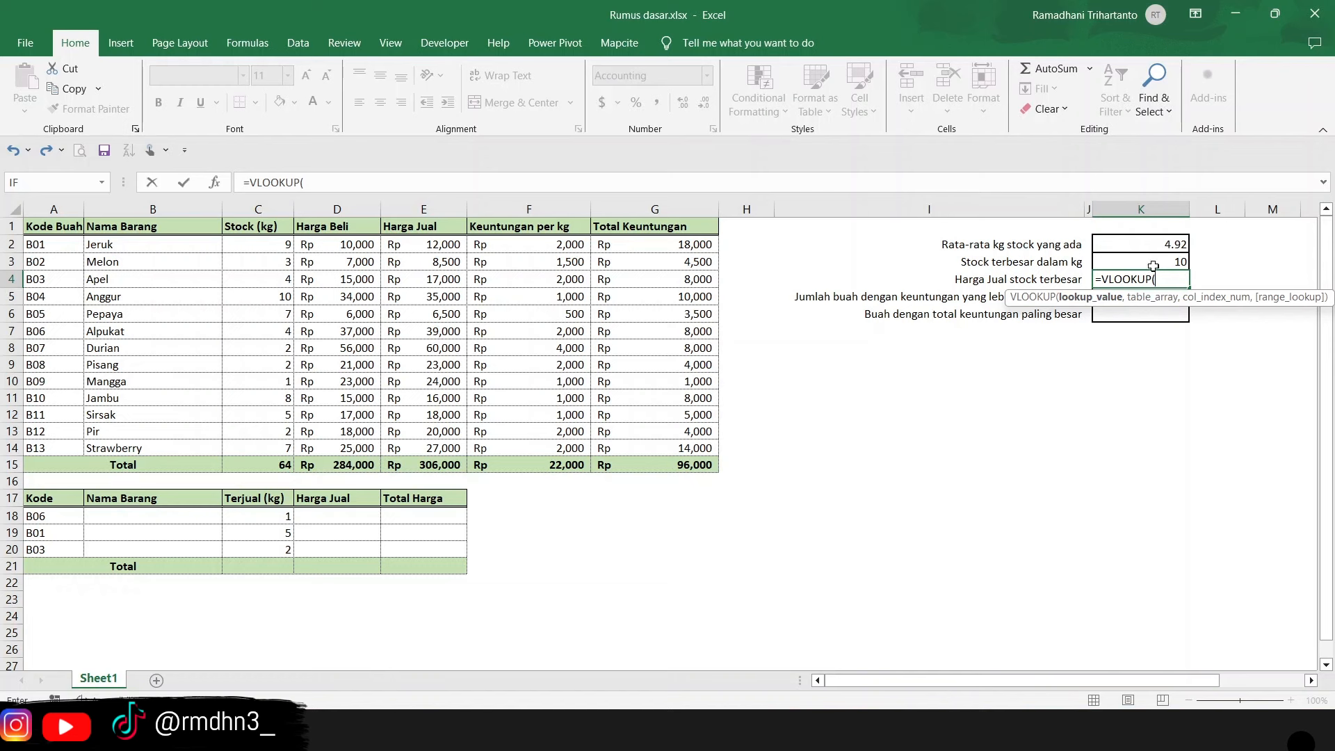
left_click(1149, 263)
type(",")
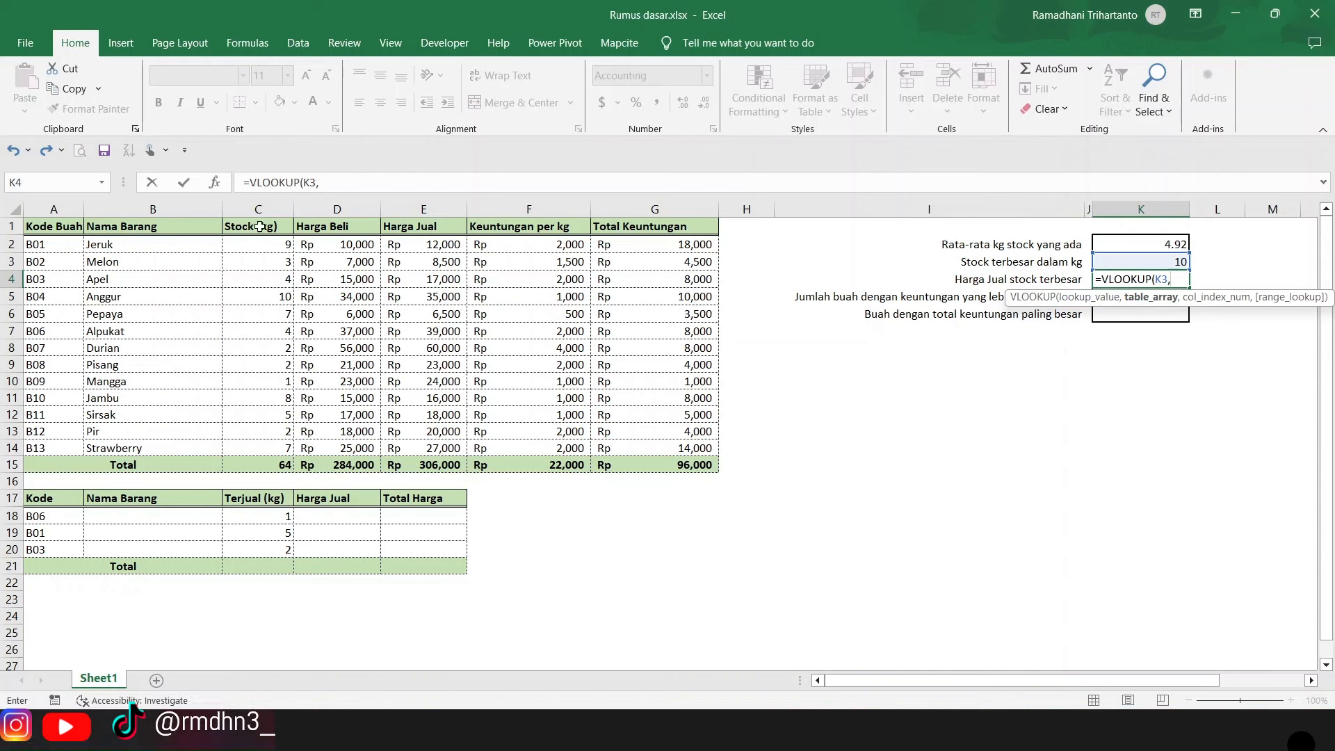
left_click_drag(259, 226, 262, 239)
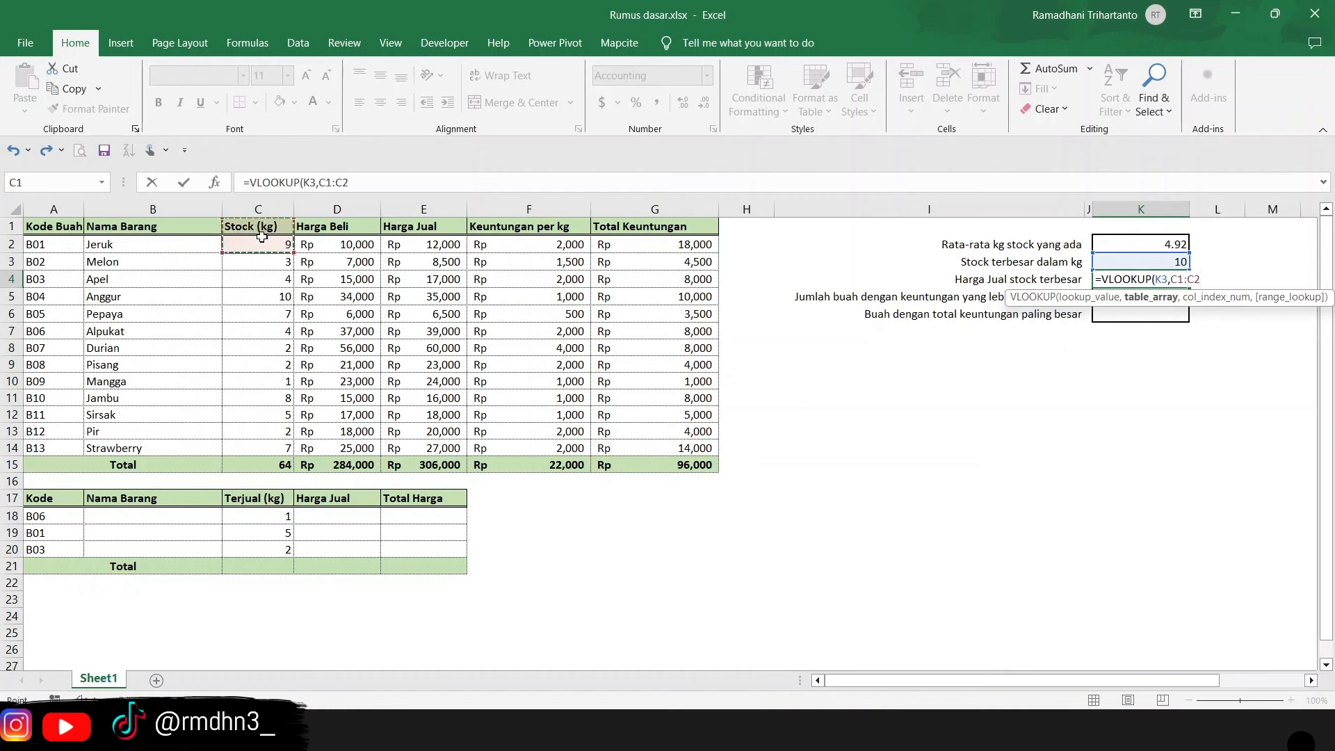
left_click_drag(295, 286, 667, 461)
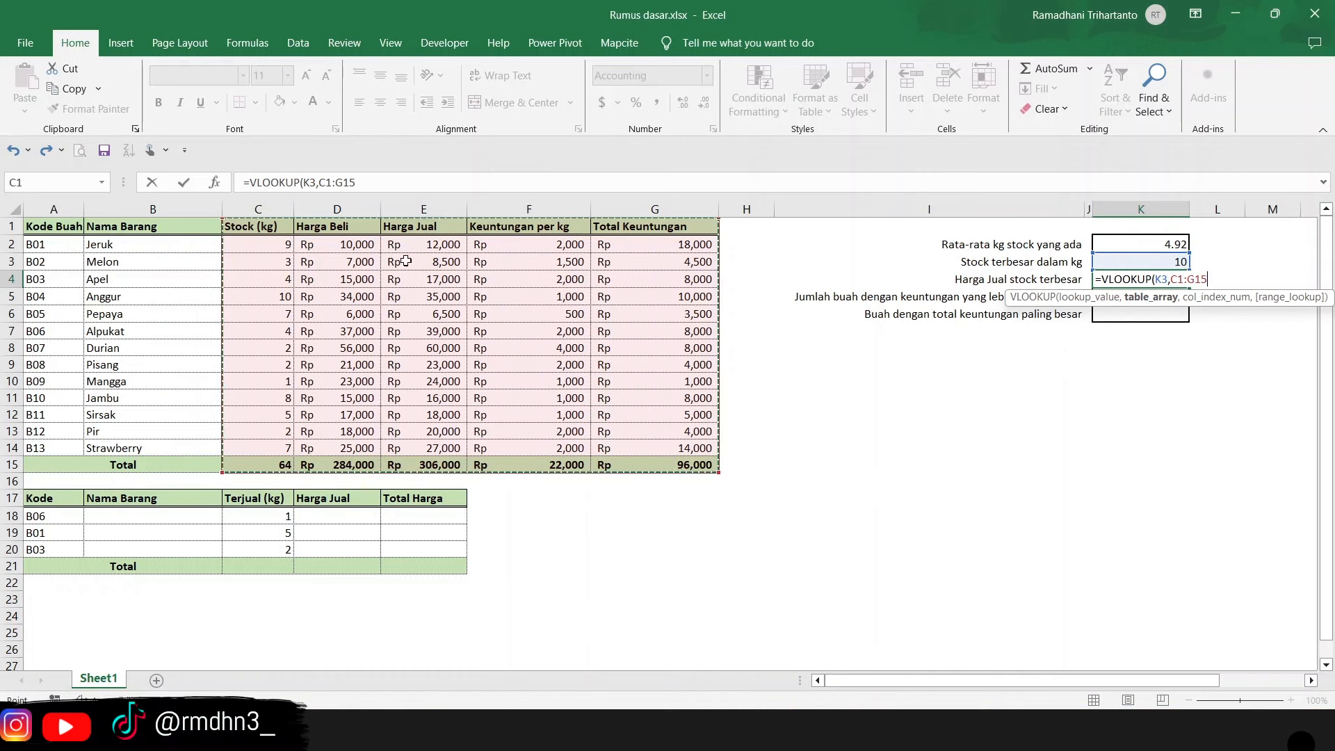
- Complete the K4 lookup with column index 3 and exact match as =VLOOKUP(K3,C1:G15,3,FALSE), and check it against the Anggur row
left_click(385, 177)
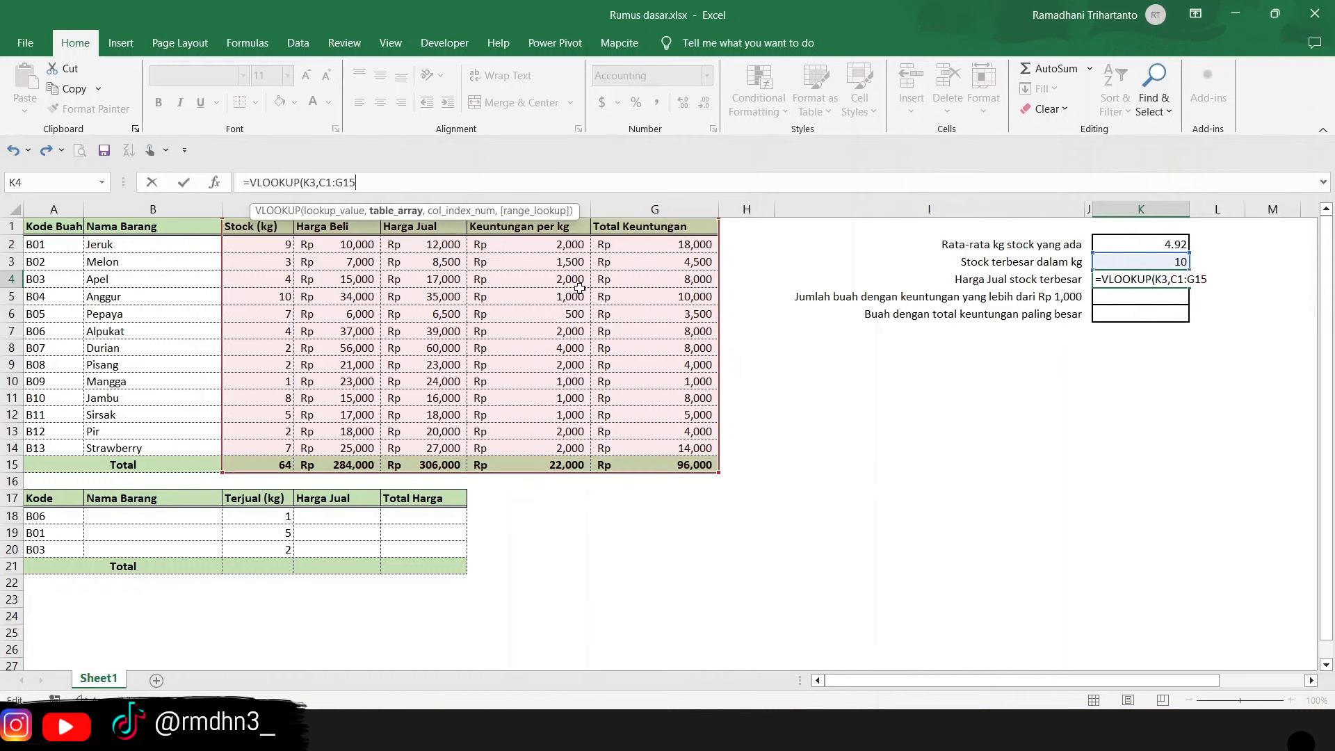
type(",3")
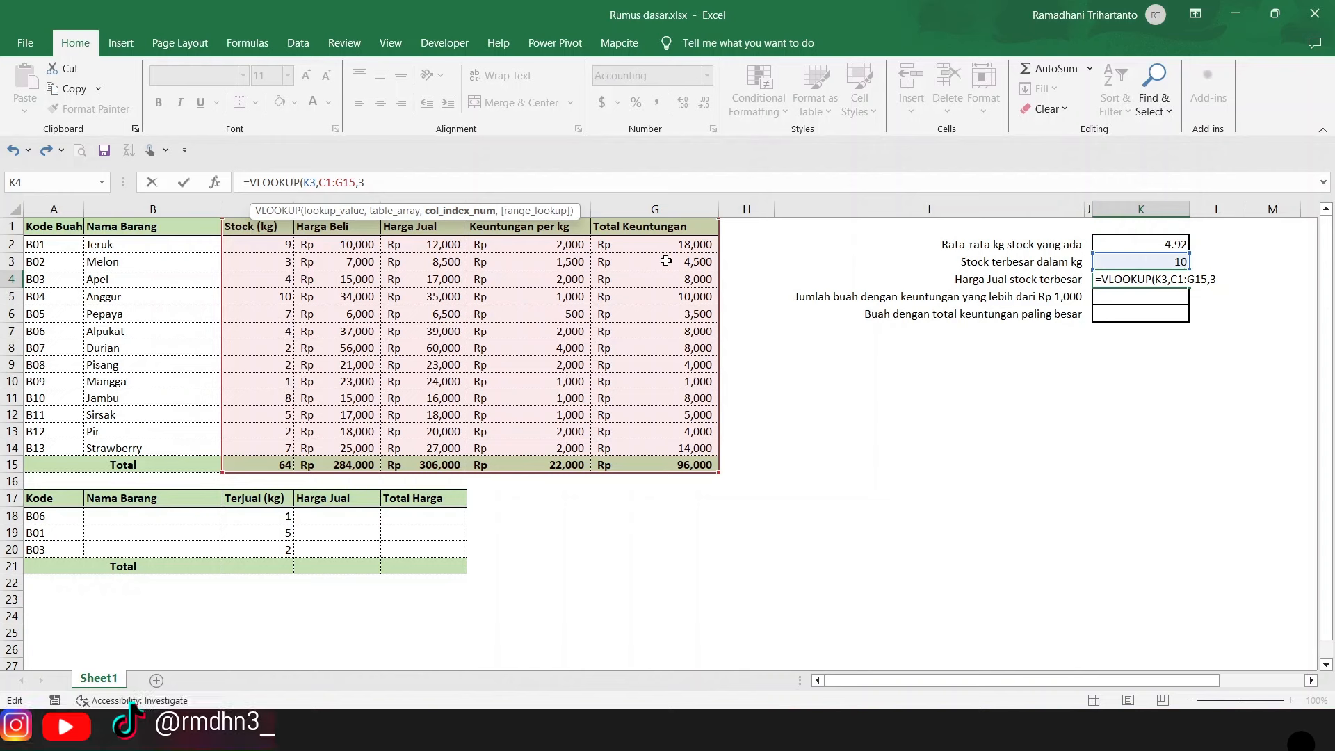
type(",")
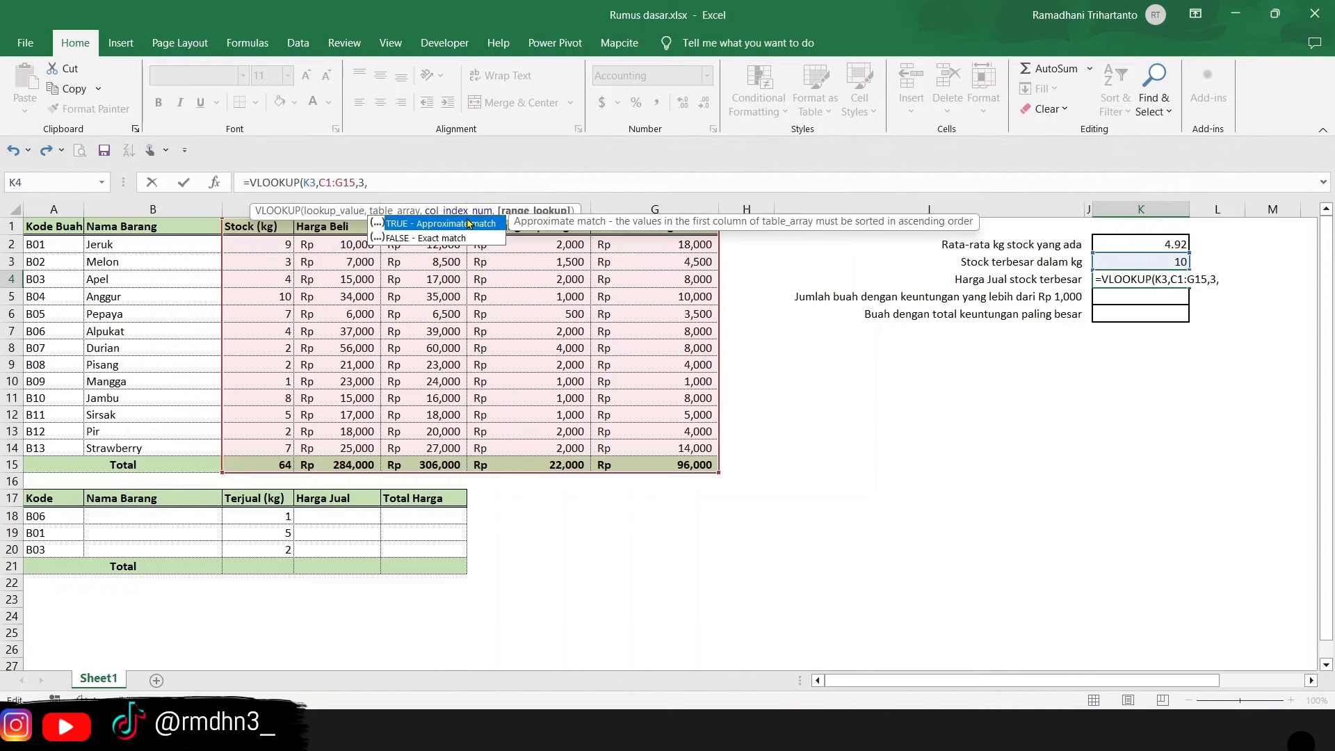
left_click(445, 240)
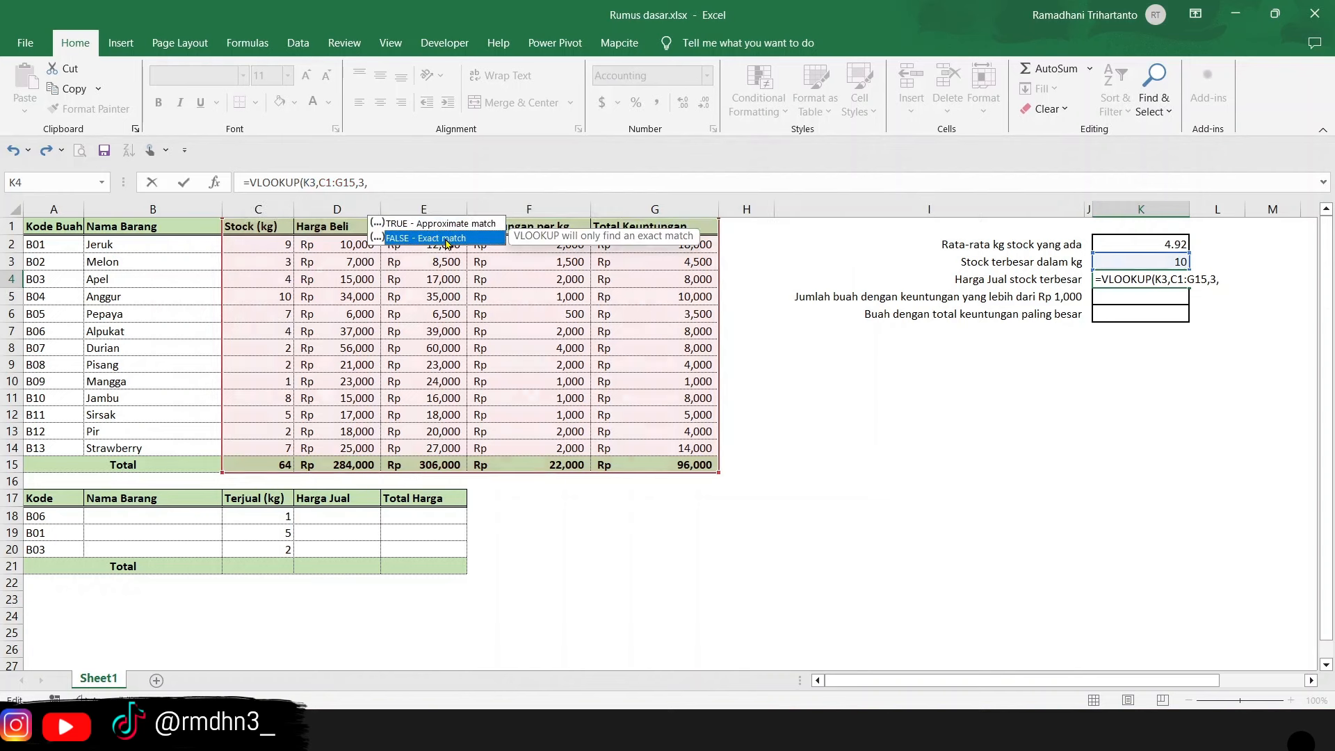
left_click(431, 175)
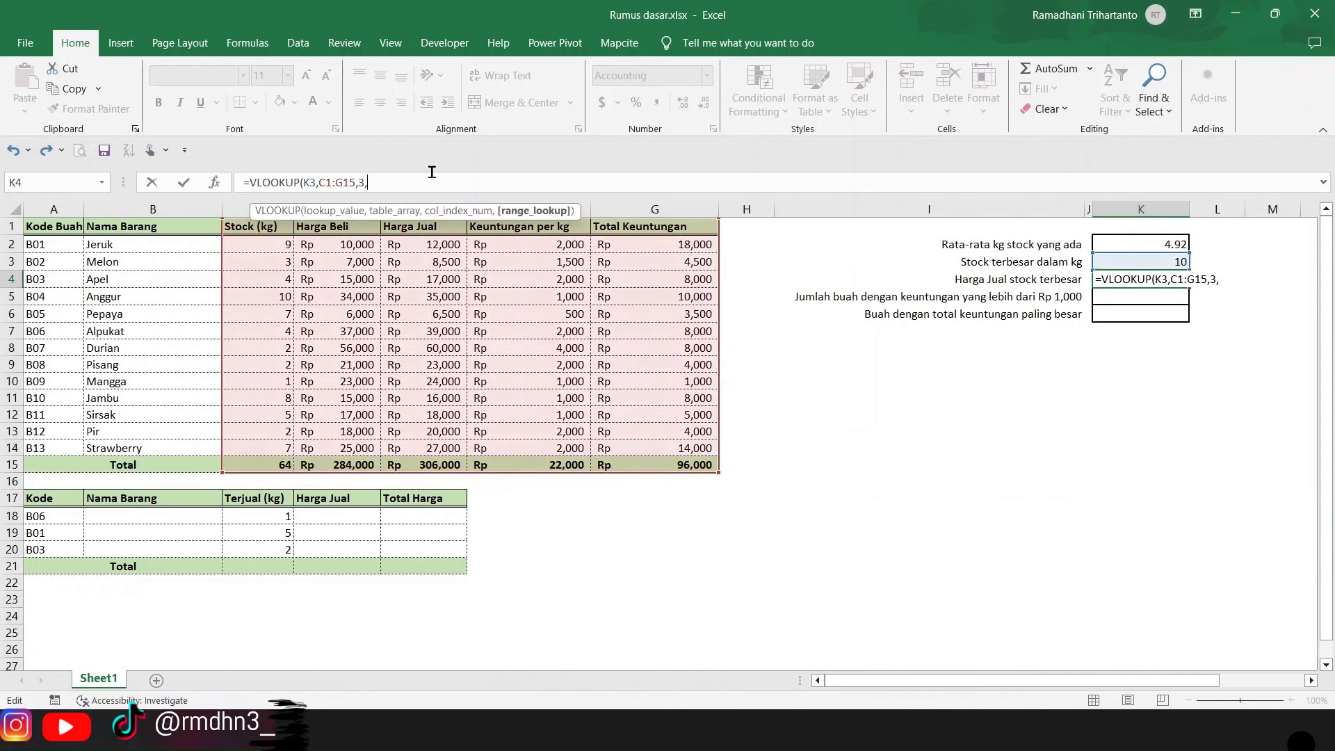
type("FALS")
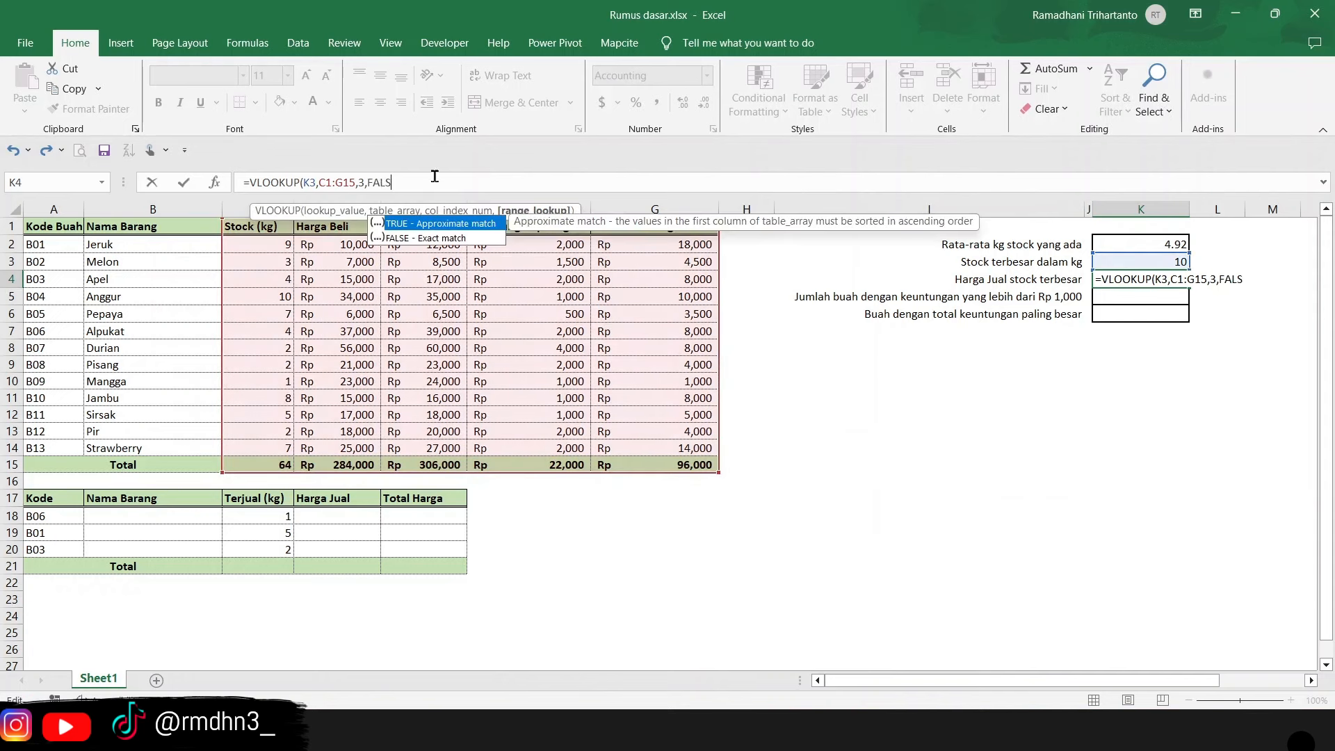
type("E)")
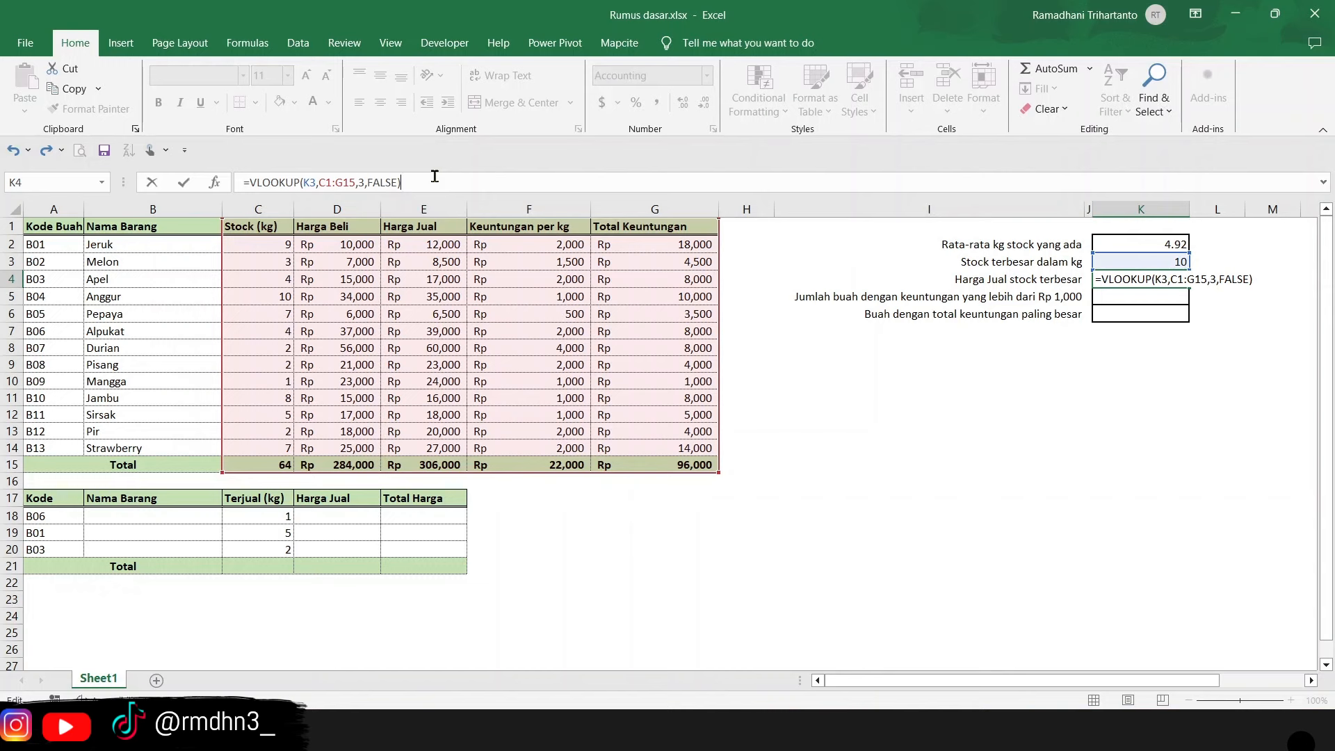
key("Return")
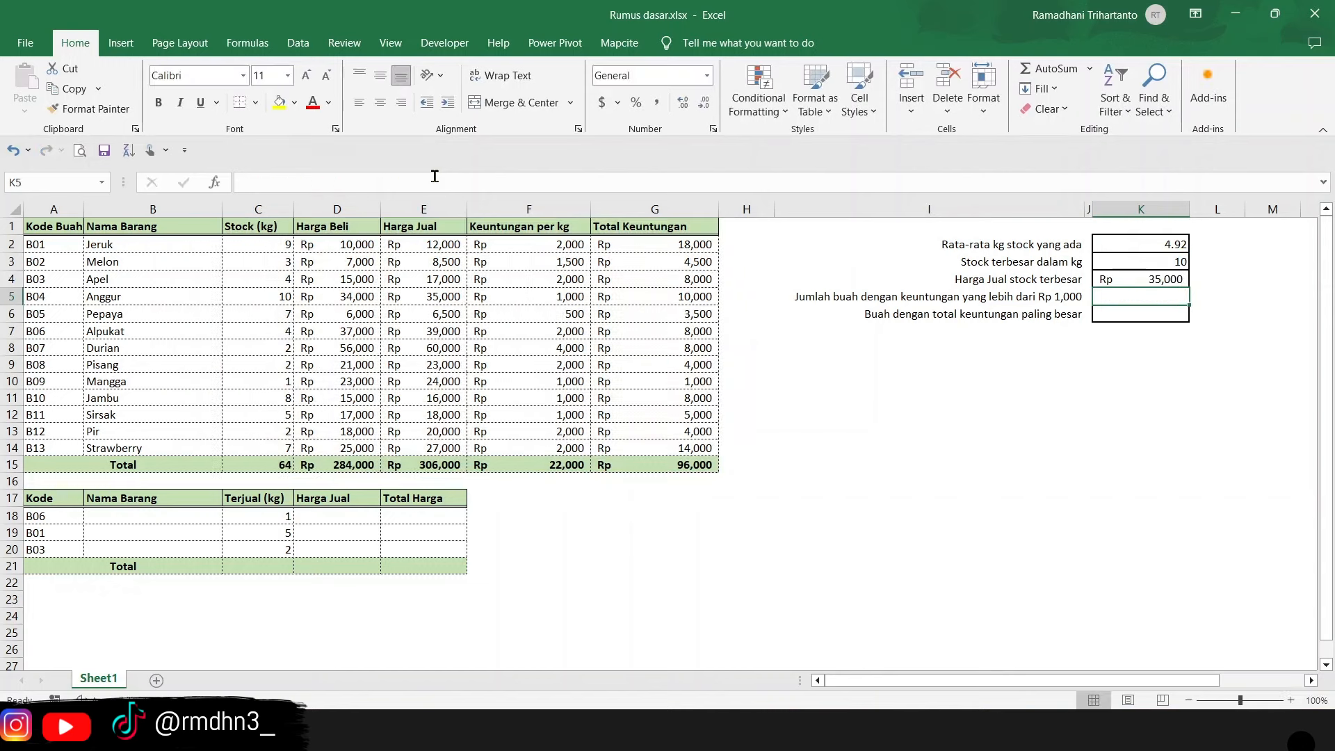
left_click(1122, 283)
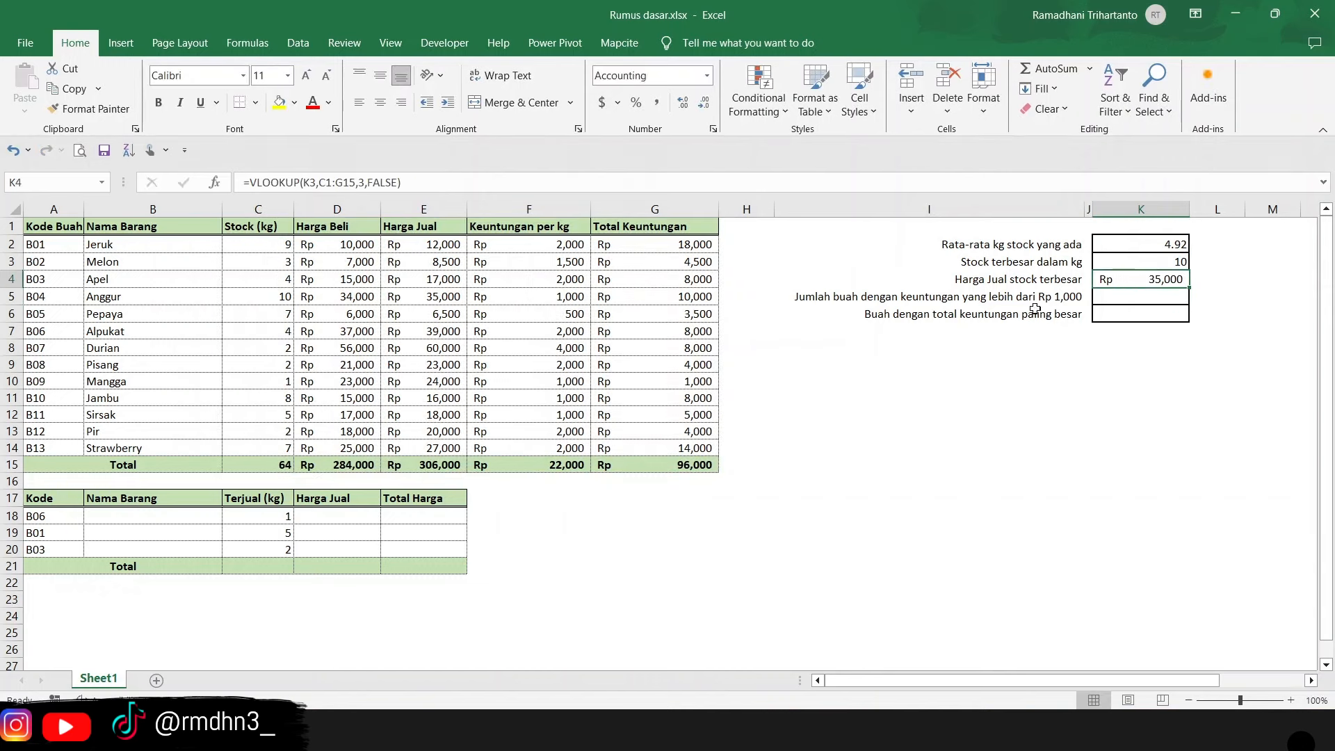
left_click_drag(277, 299, 432, 297)
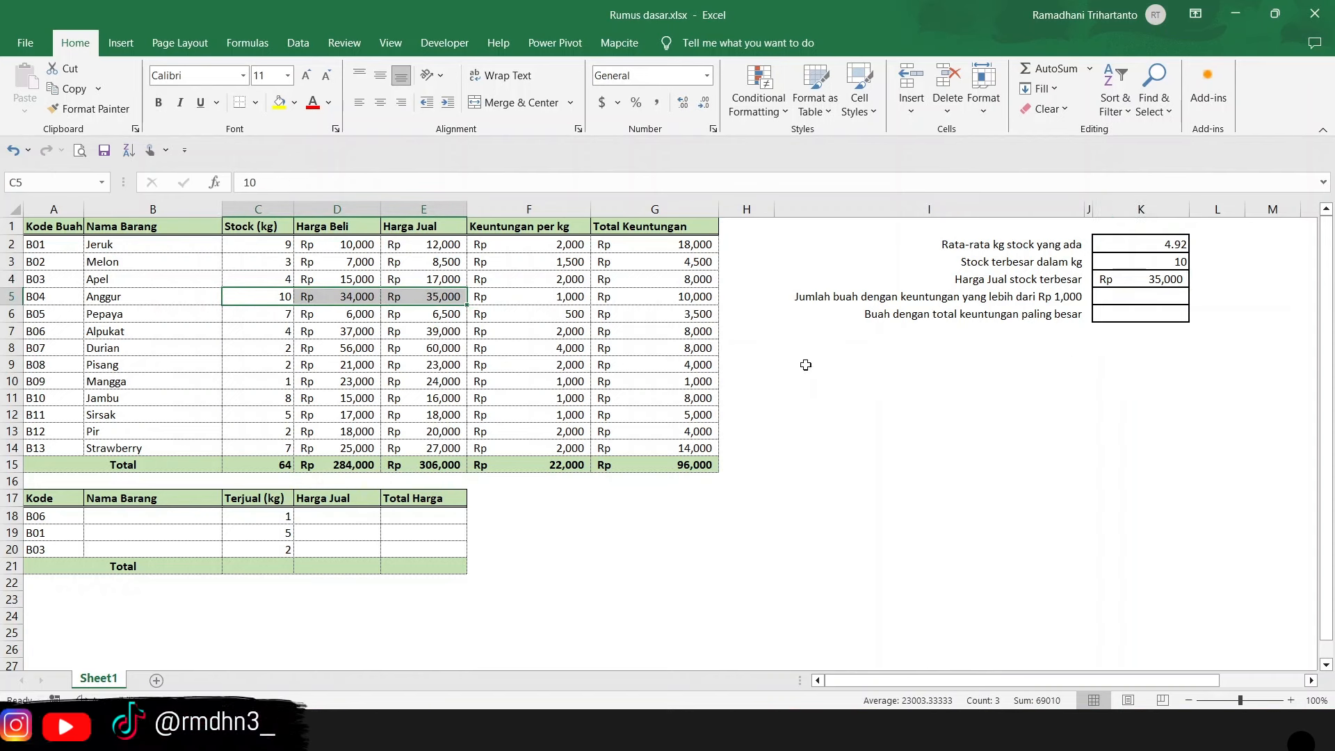
- Count the fruits with a profit per kg above Rp 1,000 in K5 with =COUNTIF(F2:F14,">1000")
left_click(1169, 295)
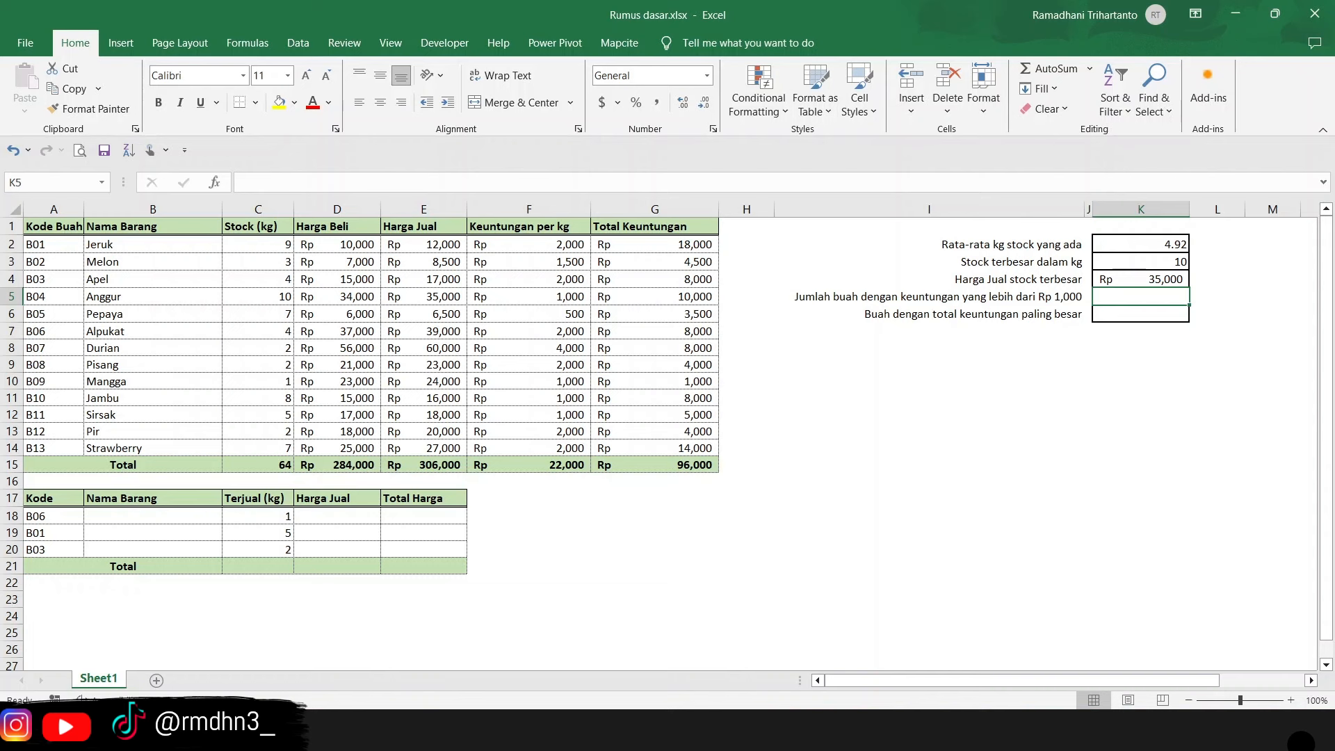
type("=COUNTIF")
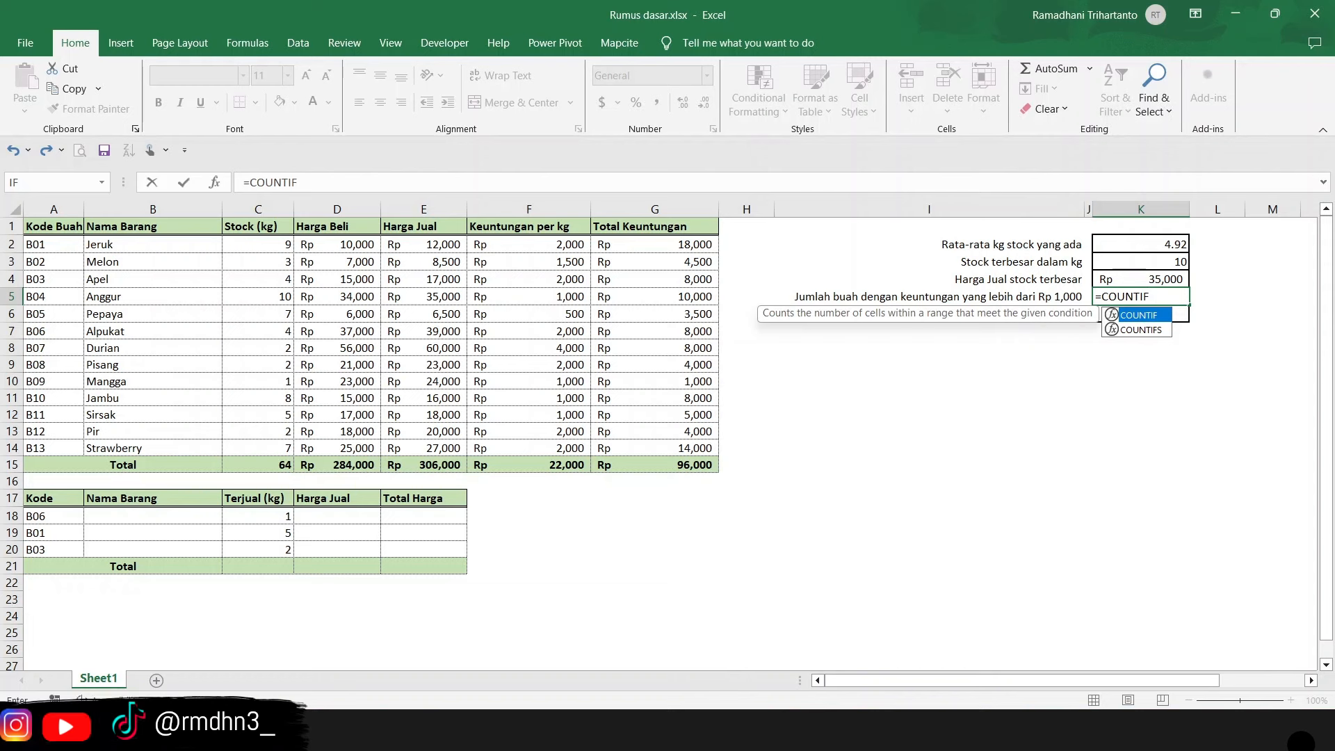
type("(")
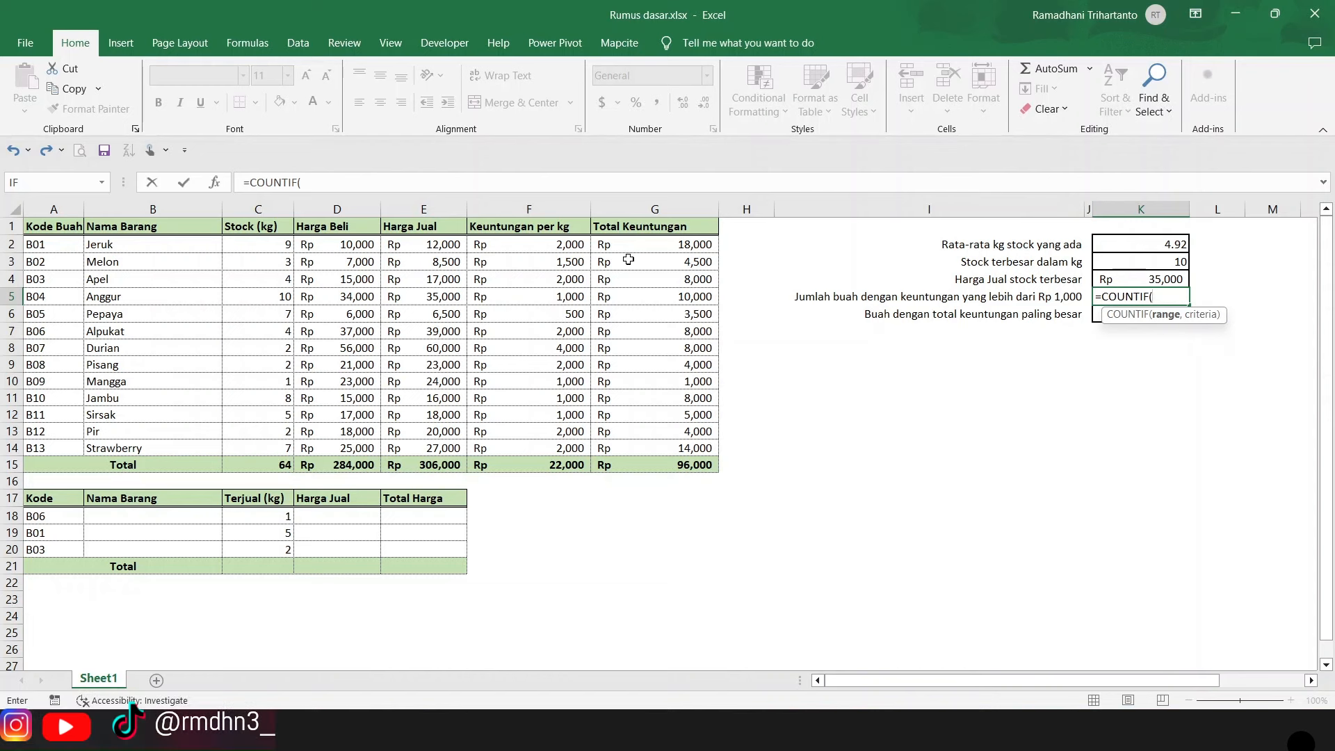
left_click_drag(555, 246, 546, 449)
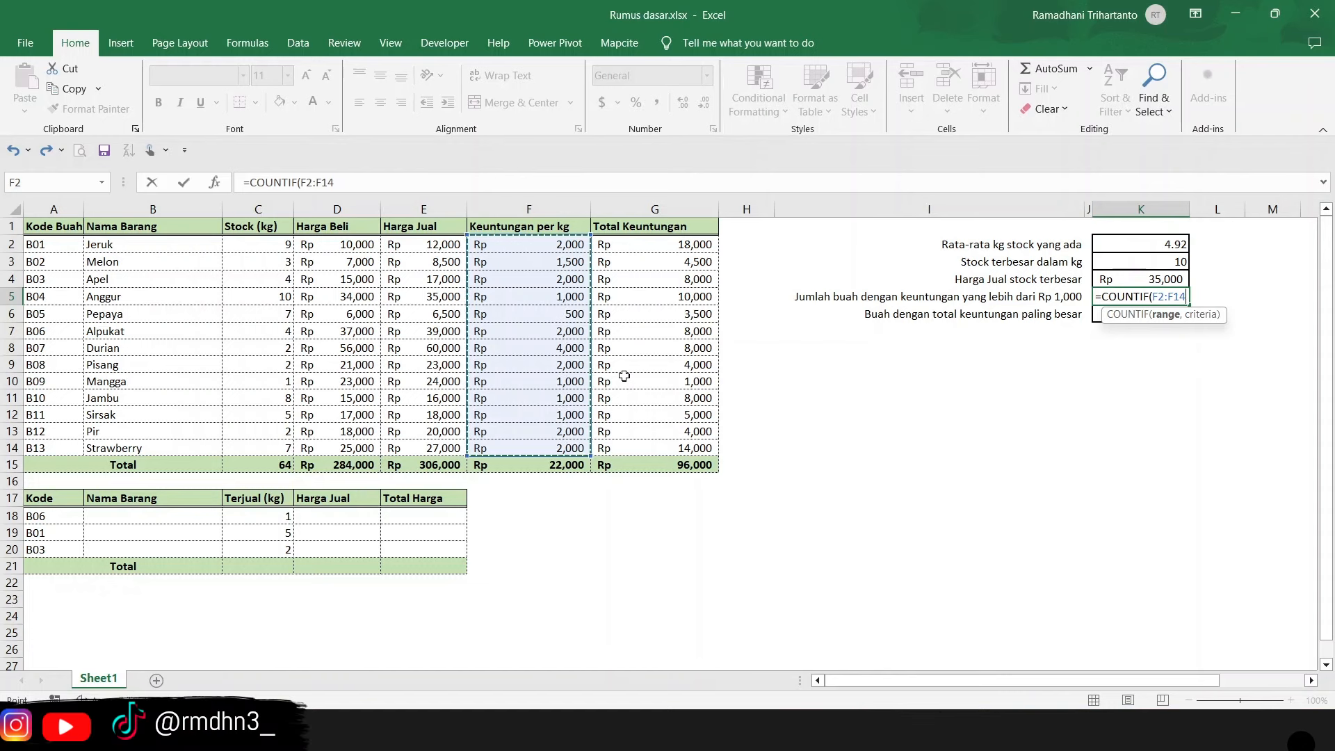
type(",")
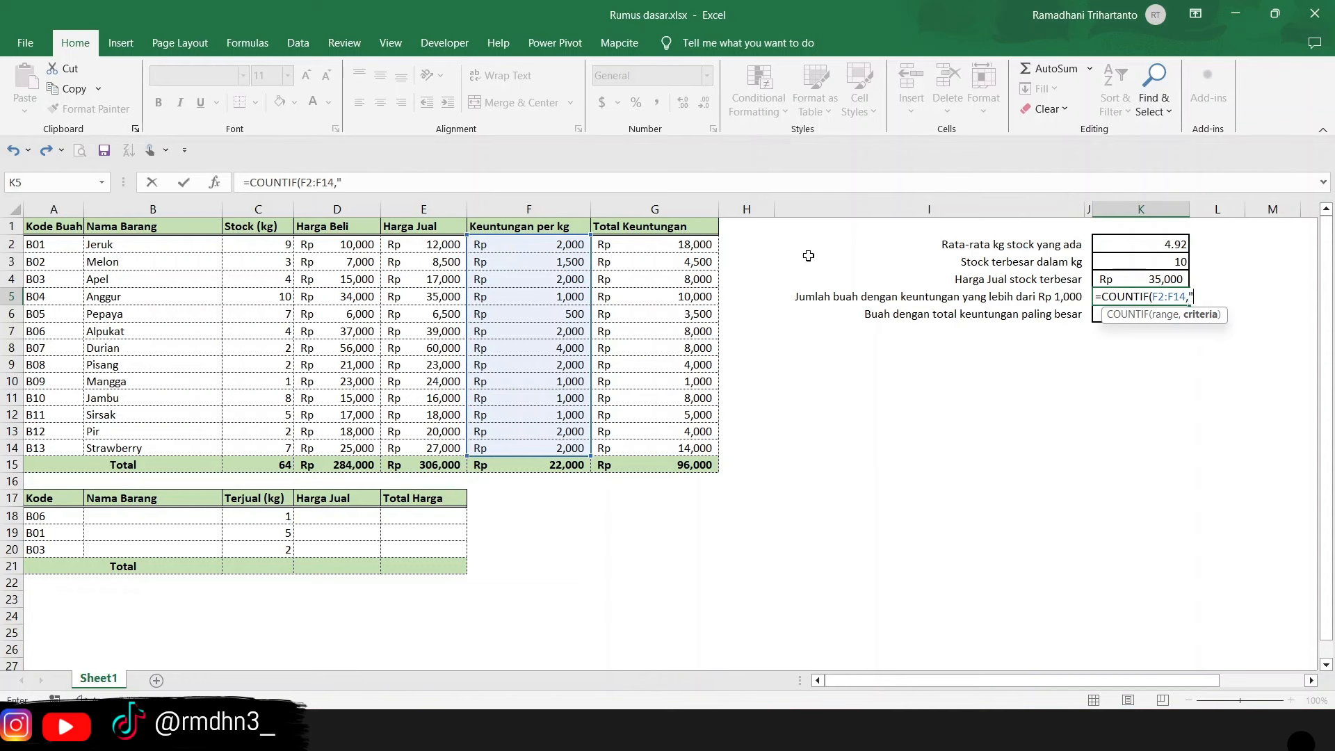
type("\">1000")
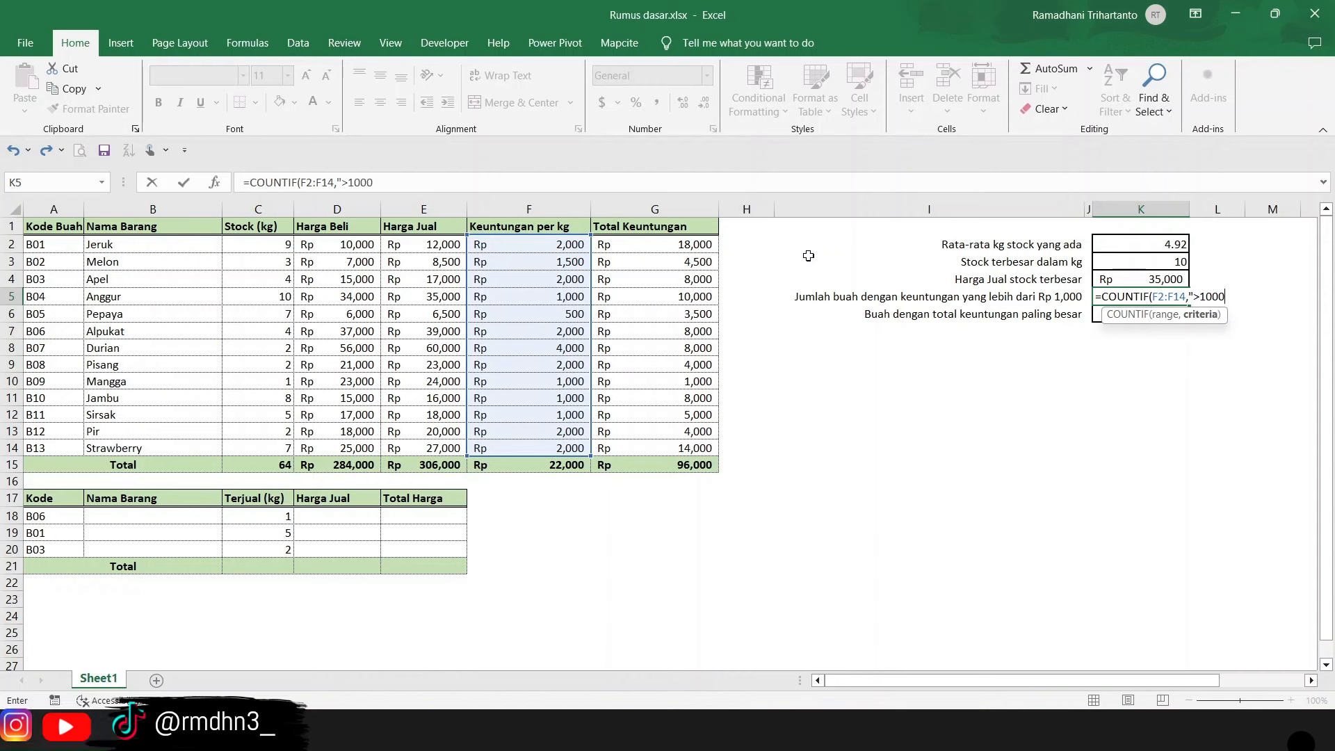
type("\")")
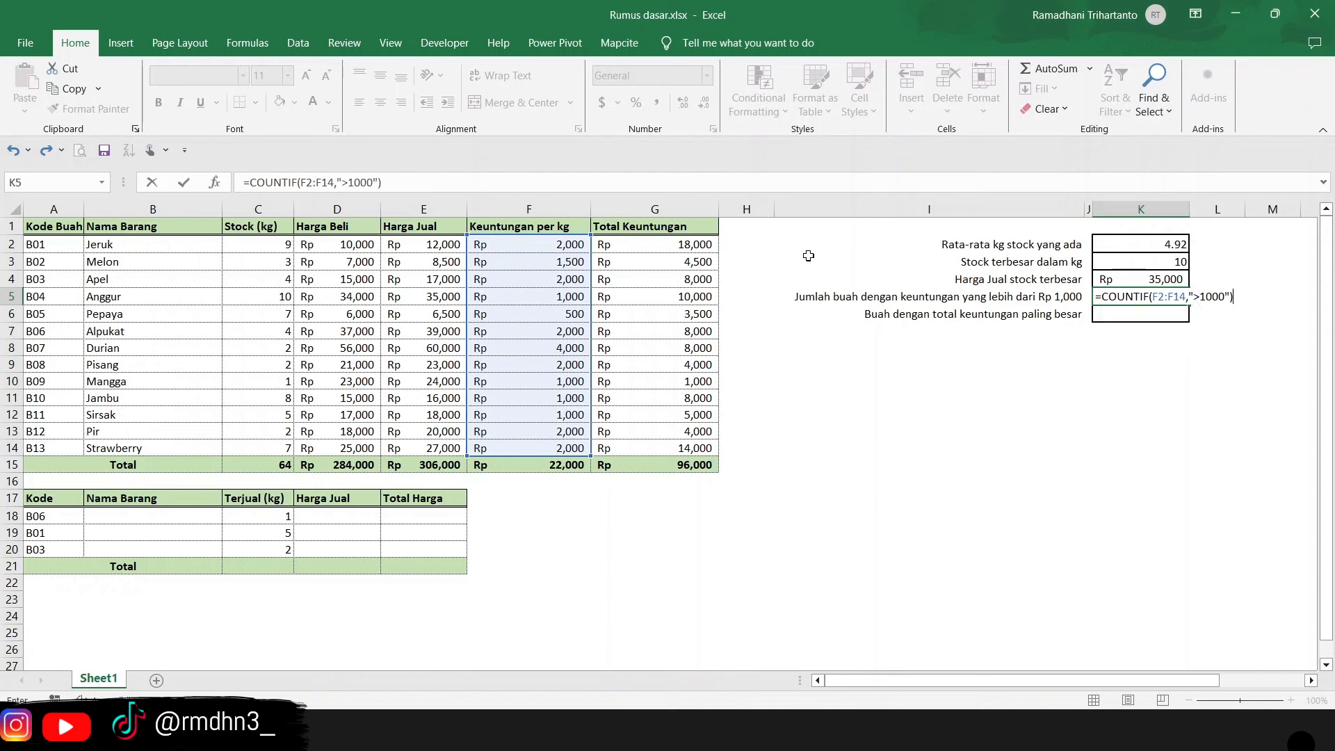
key("ctrl+Return")
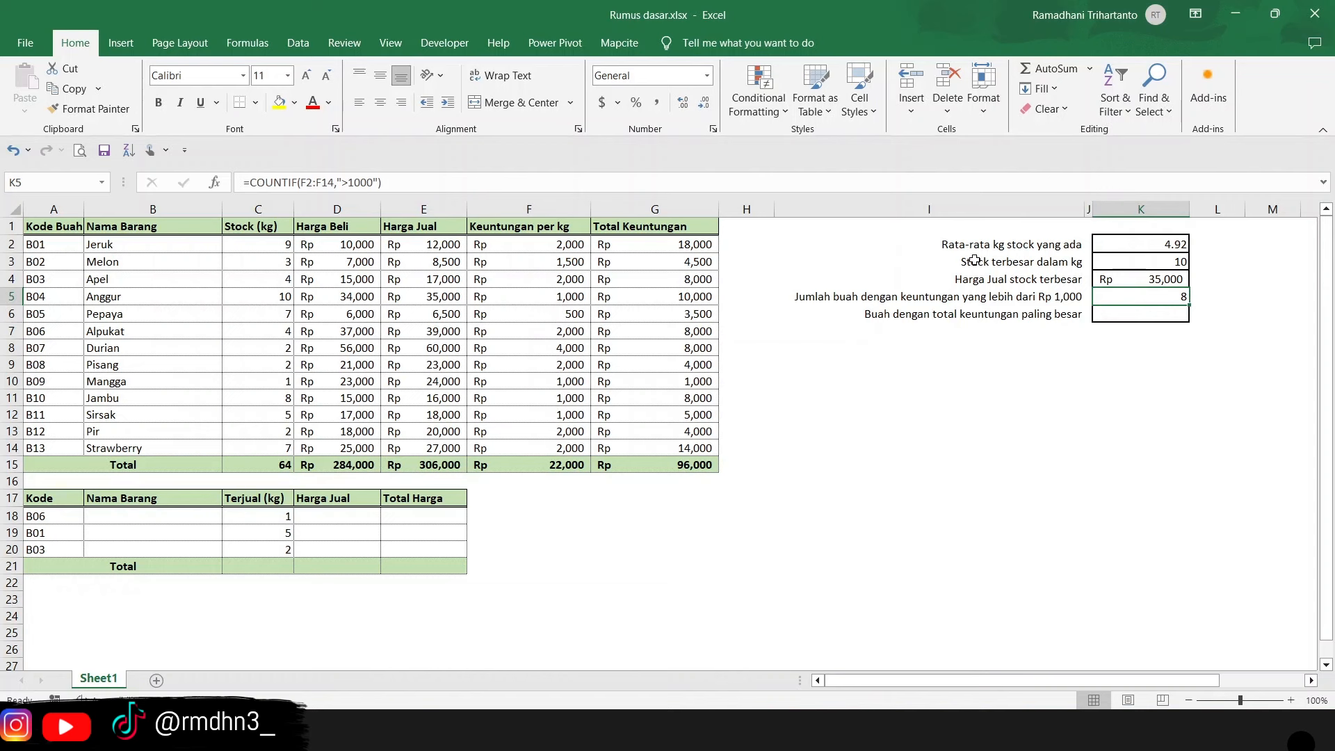
- Review the COUNTIF formula in K5, examining how the criterion ">1000" is written in quotation marks
left_click(341, 180)
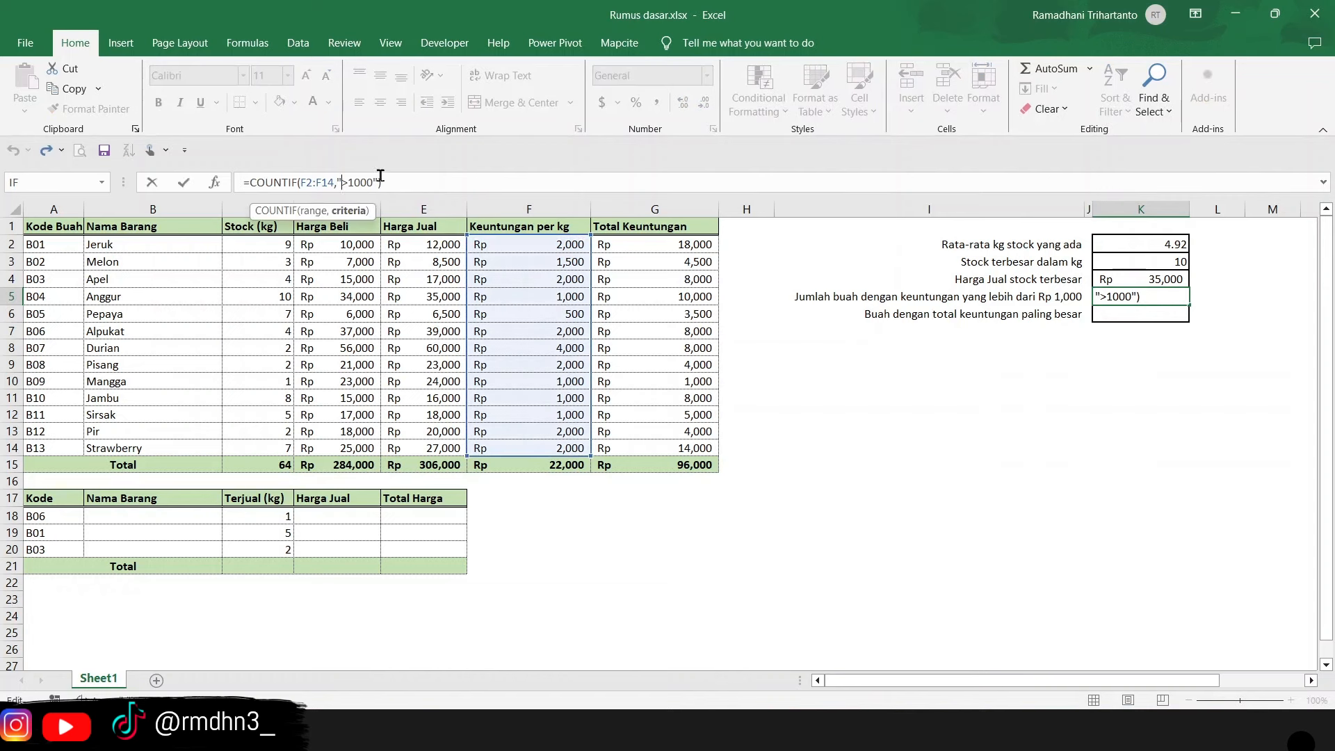
left_click(380, 177)
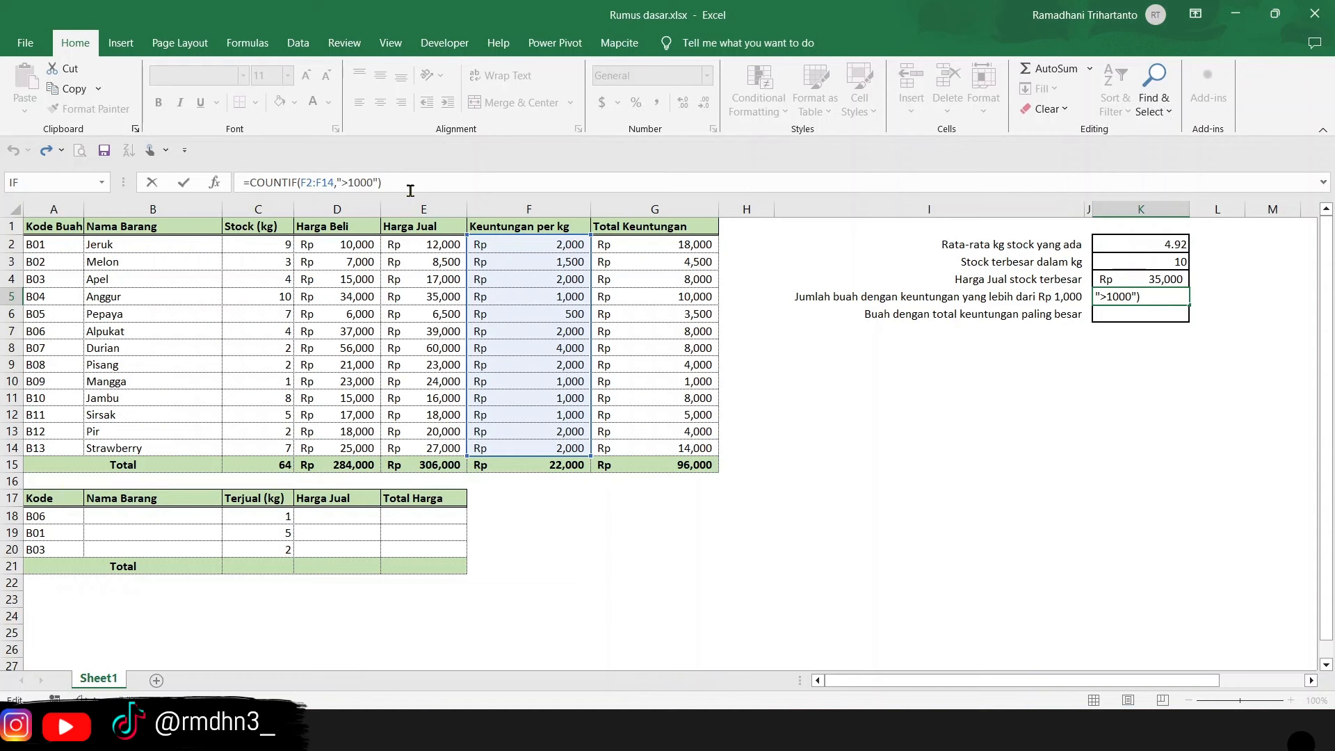
left_click(340, 175)
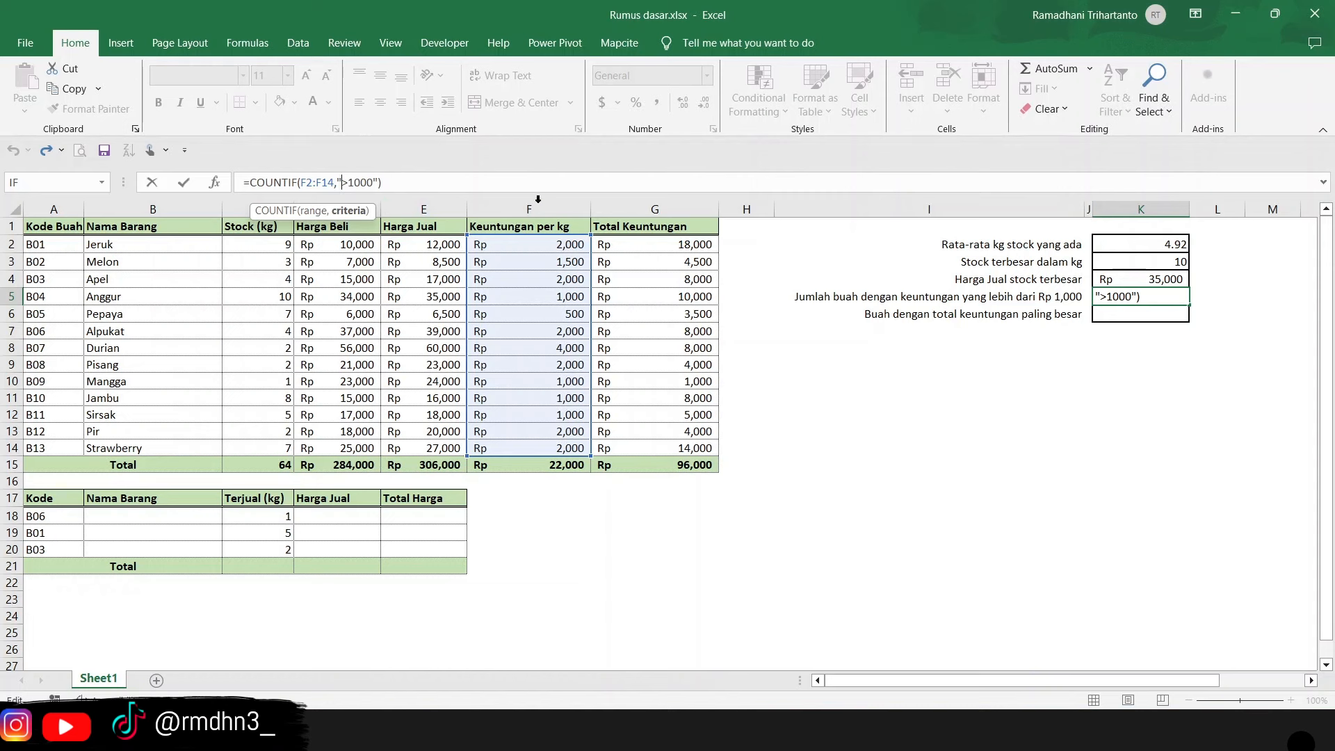
key("Return")
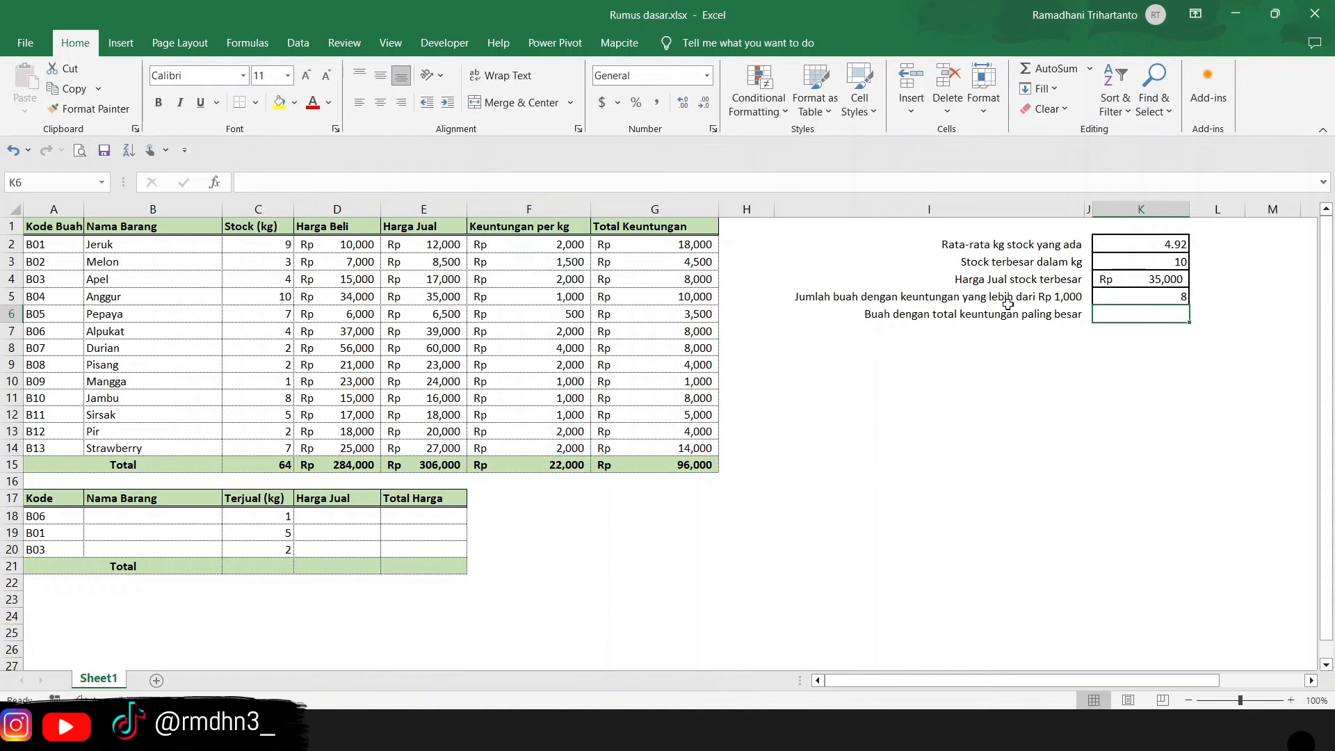
left_click(1168, 298)
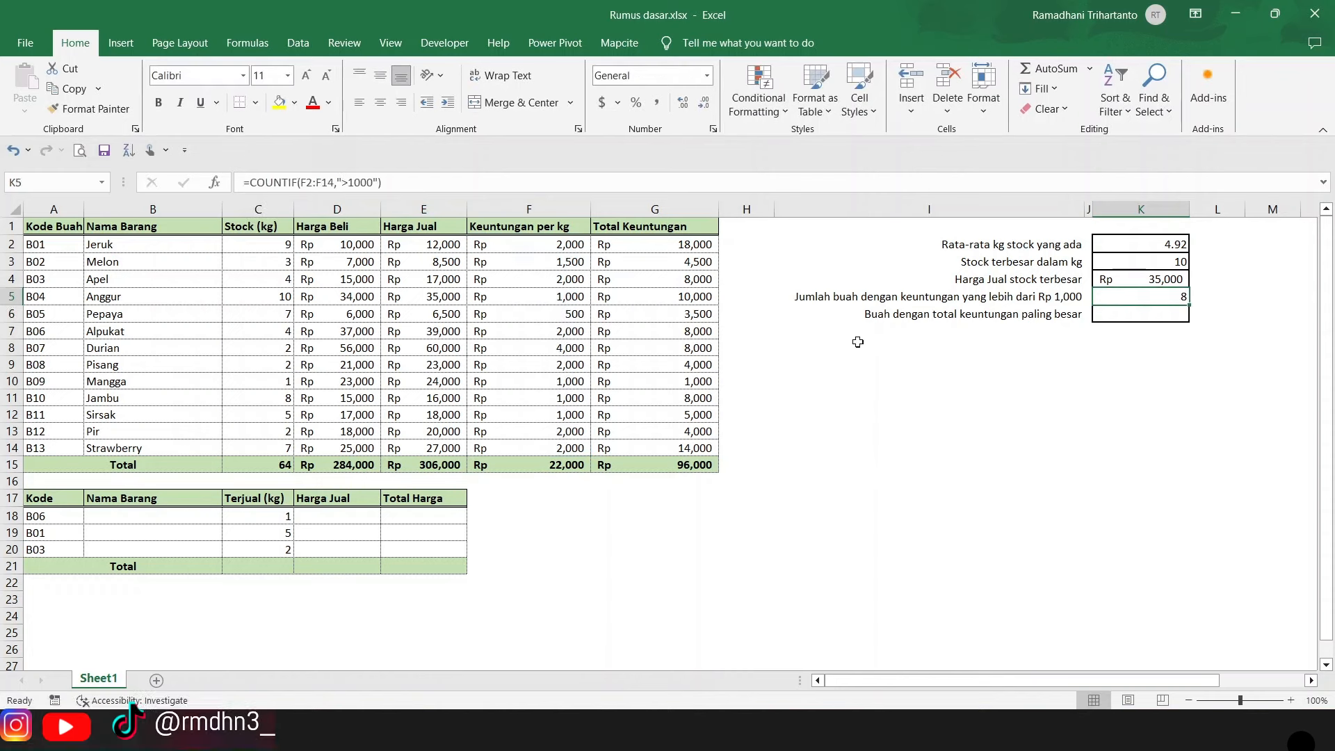
- Check the K5 count by selecting every Keuntungan per kg cell above Rp 1,000: F2:F4, F7:F9, F13 and F14
left_click(552, 245)
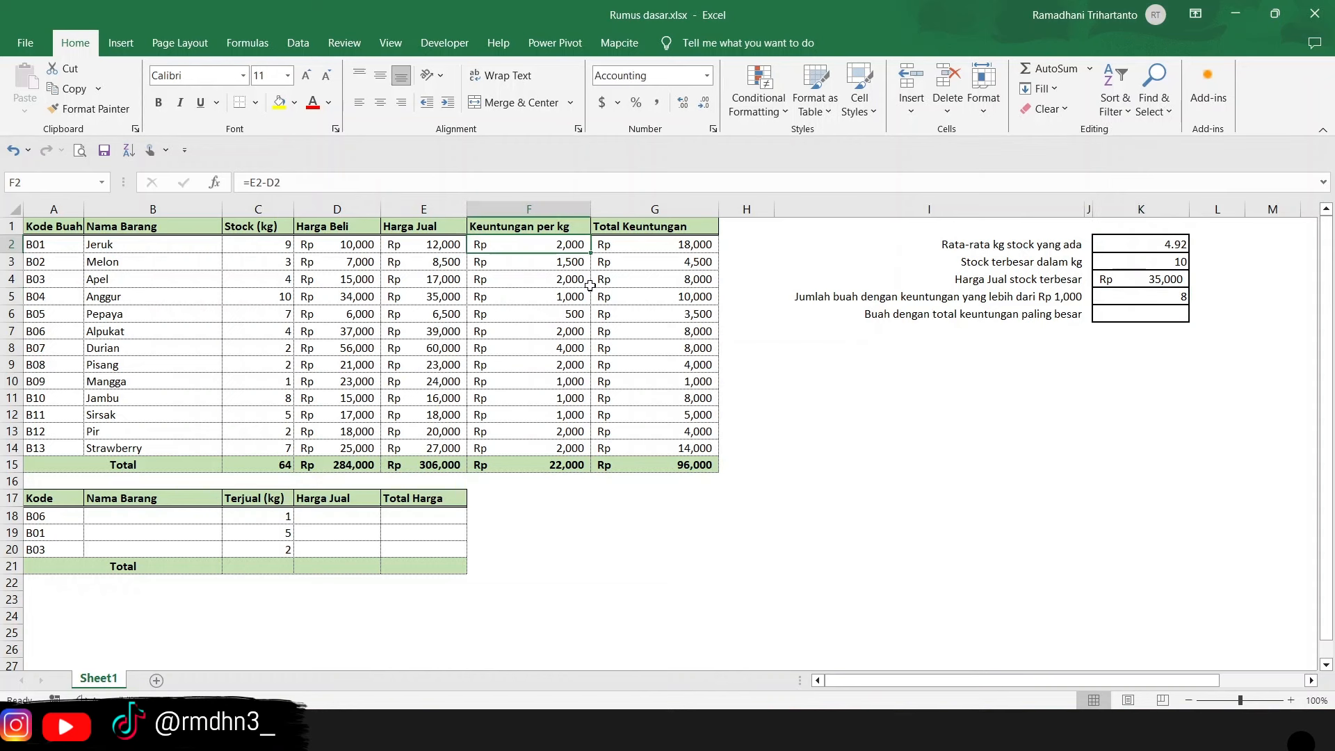
left_click(569, 261, "ctrl")
left_click(577, 279, "ctrl")
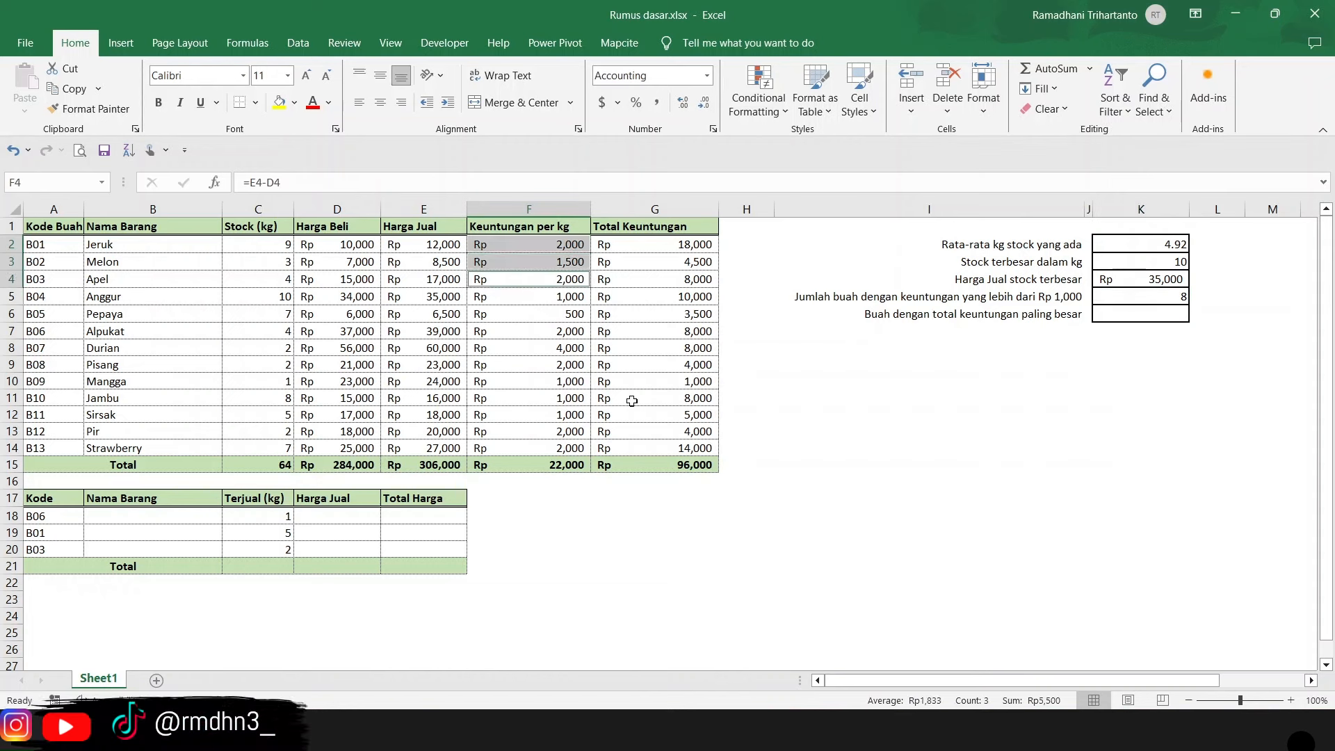
left_click(576, 332, "ctrl")
left_click(574, 350, "ctrl")
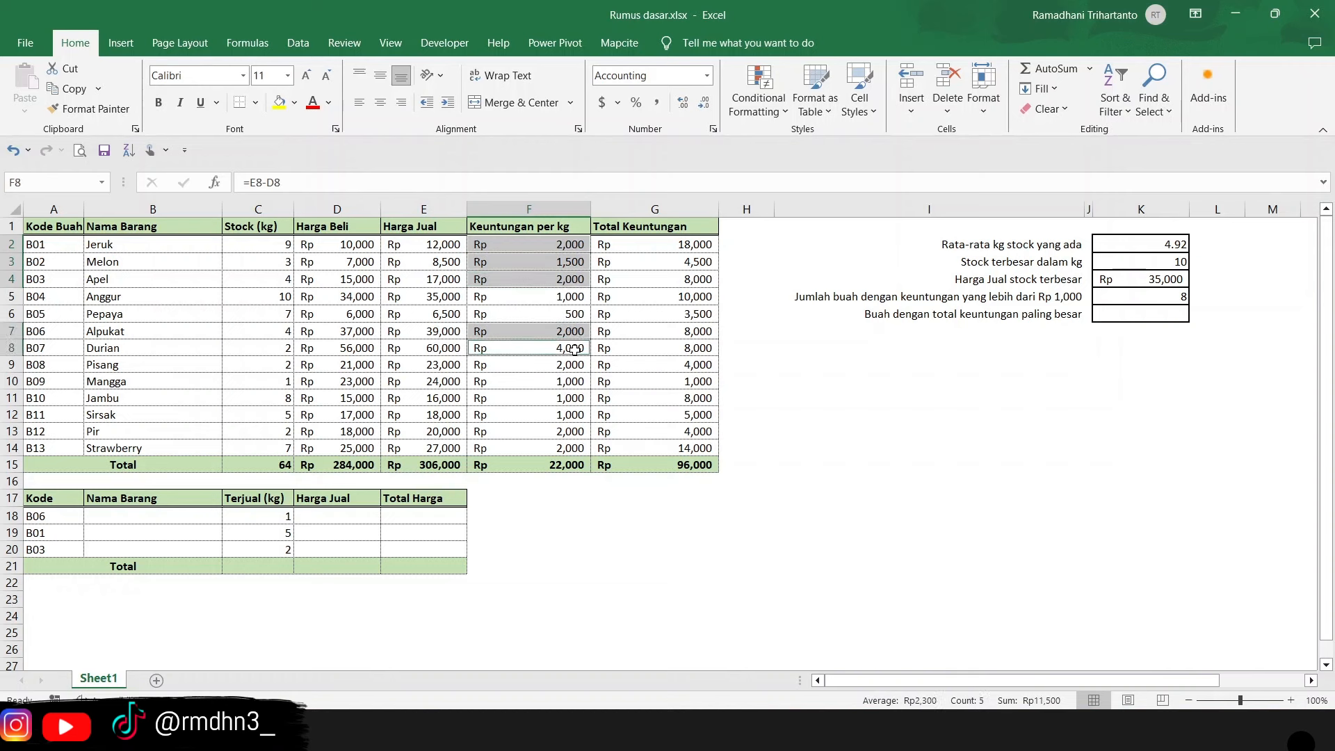
left_click(565, 367, "ctrl")
left_click(578, 431, "ctrl")
left_click(564, 451, "ctrl")
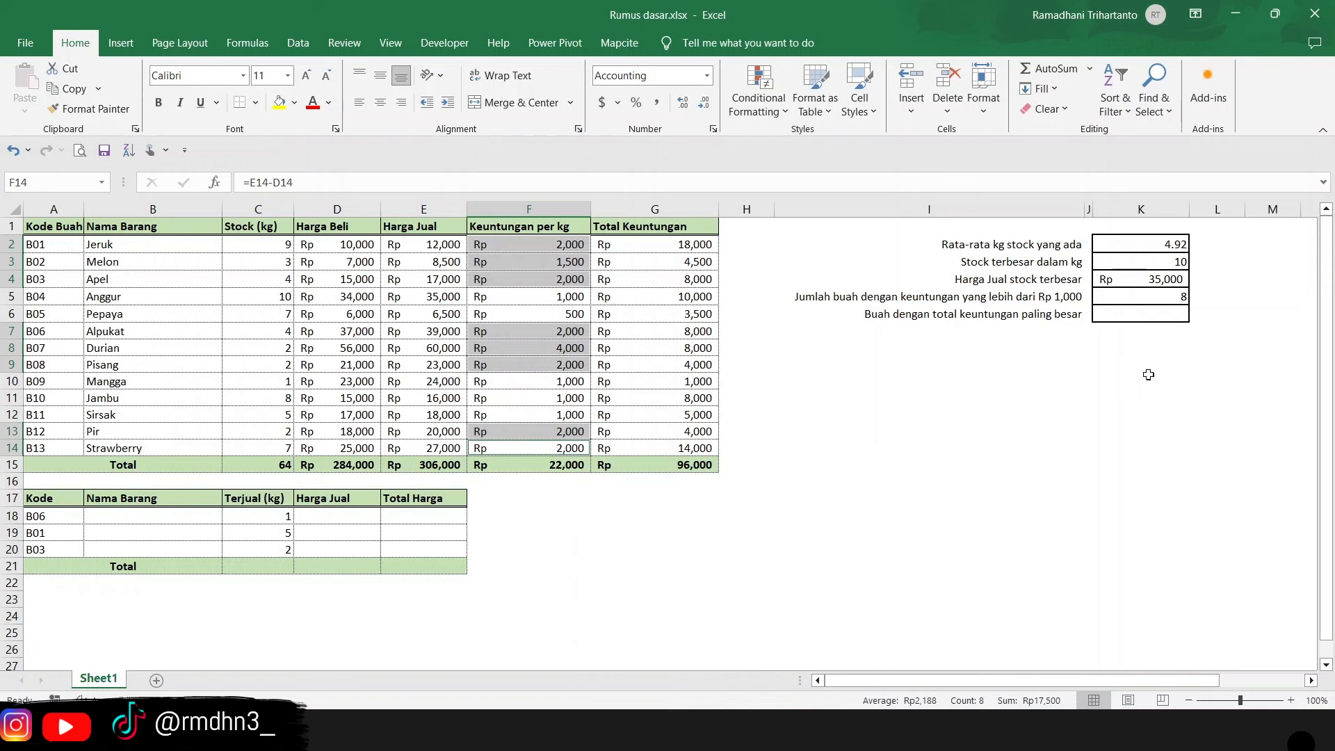
left_click(1196, 348)
- Compare the Total Keuntungan column with the VLOOKUP in K4 to plan how K6 can return the fruit with the largest total profit
left_click(1142, 318)
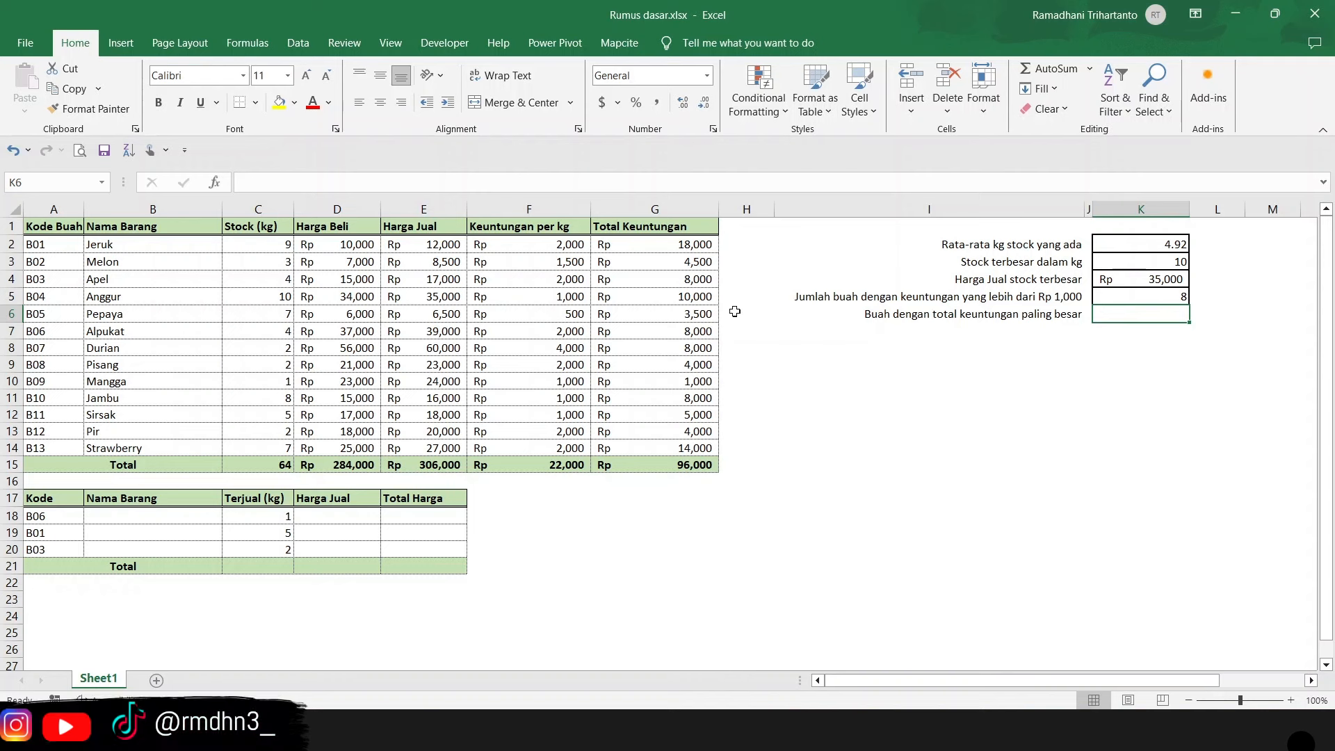
left_click(705, 247)
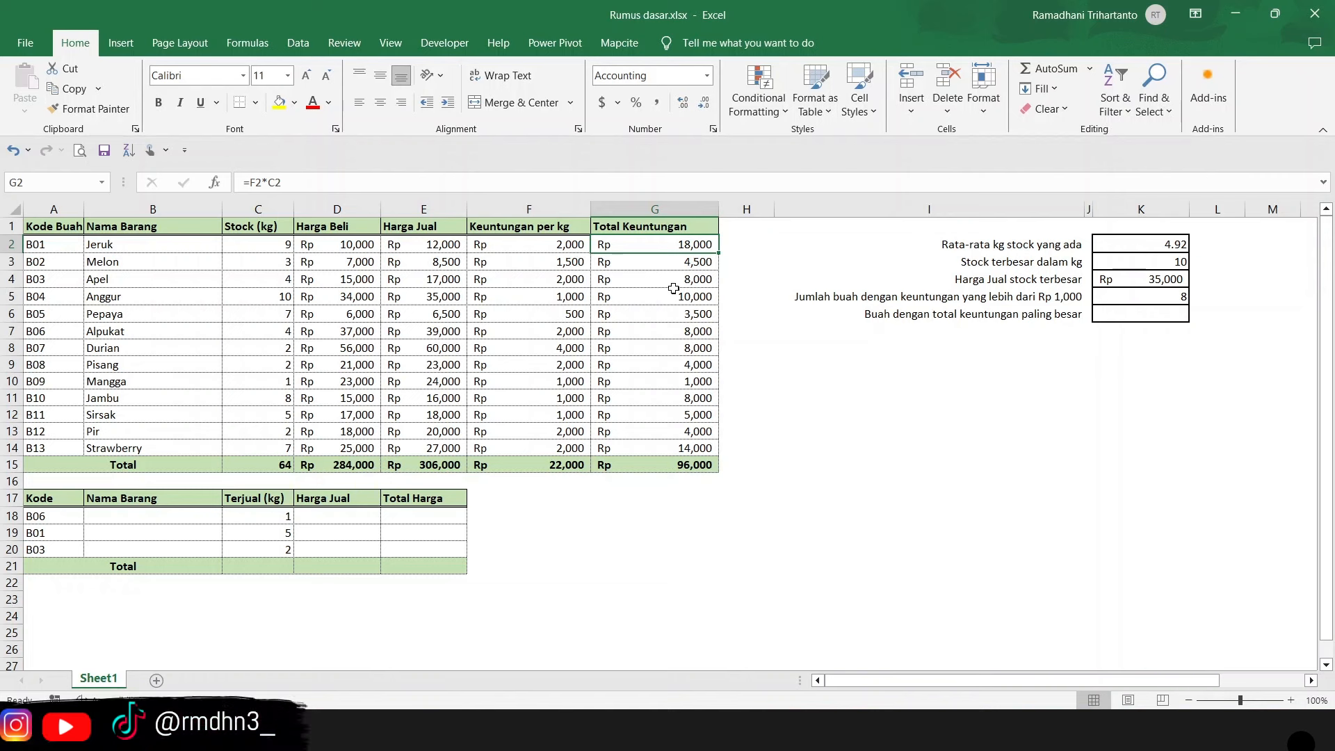
left_click(1128, 315)
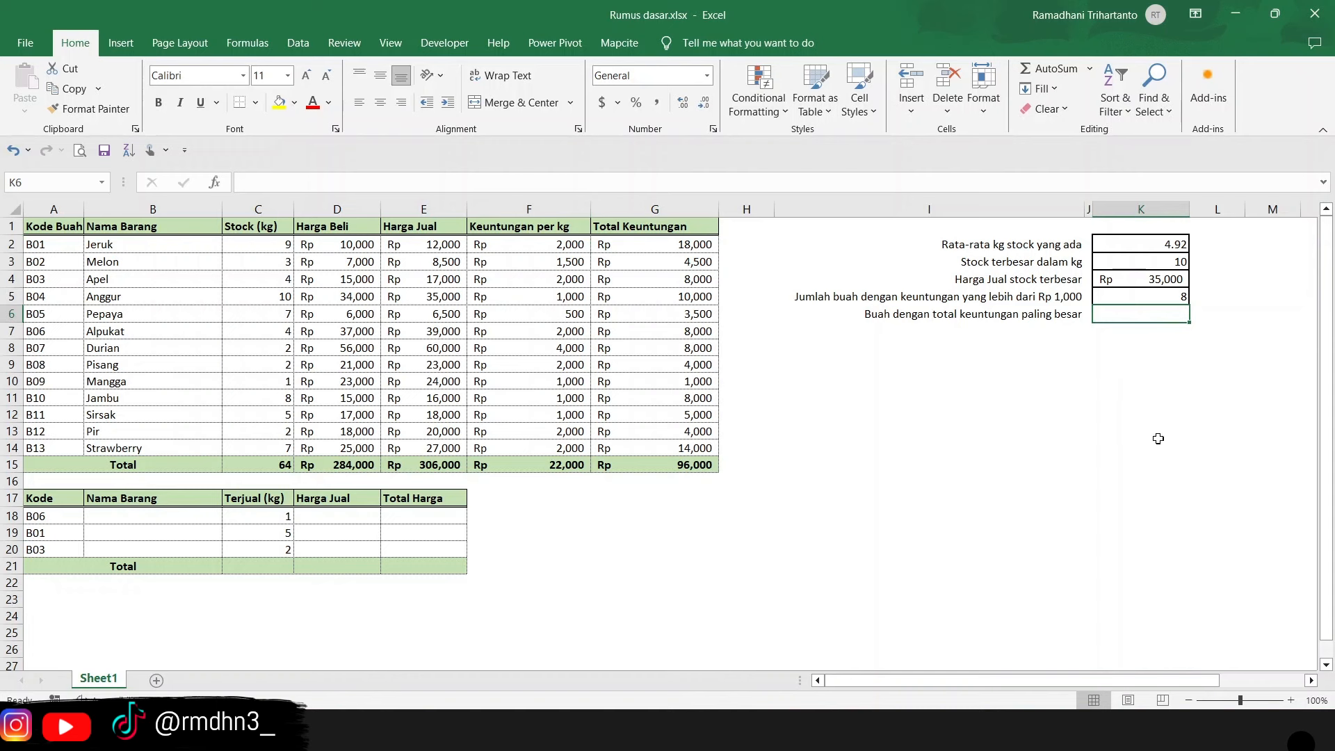
left_click(661, 242)
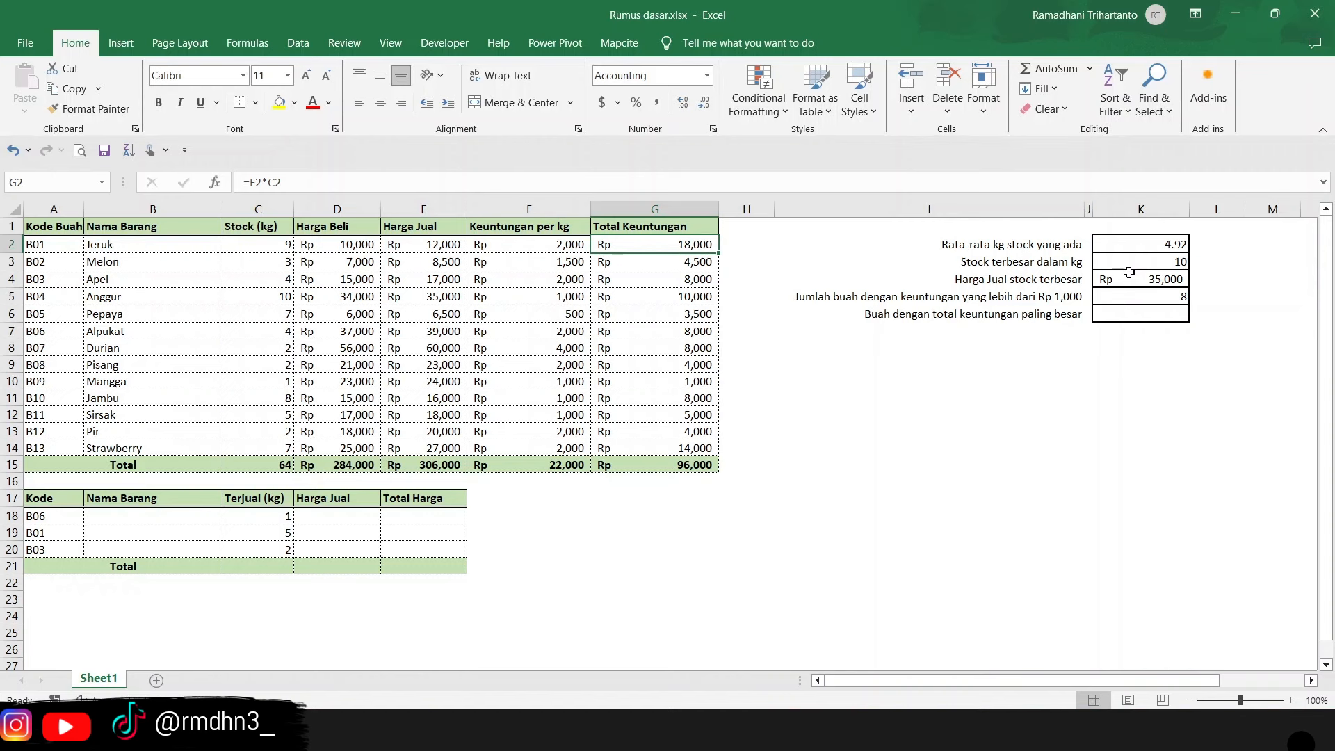
left_click(1109, 285)
left_click(320, 178)
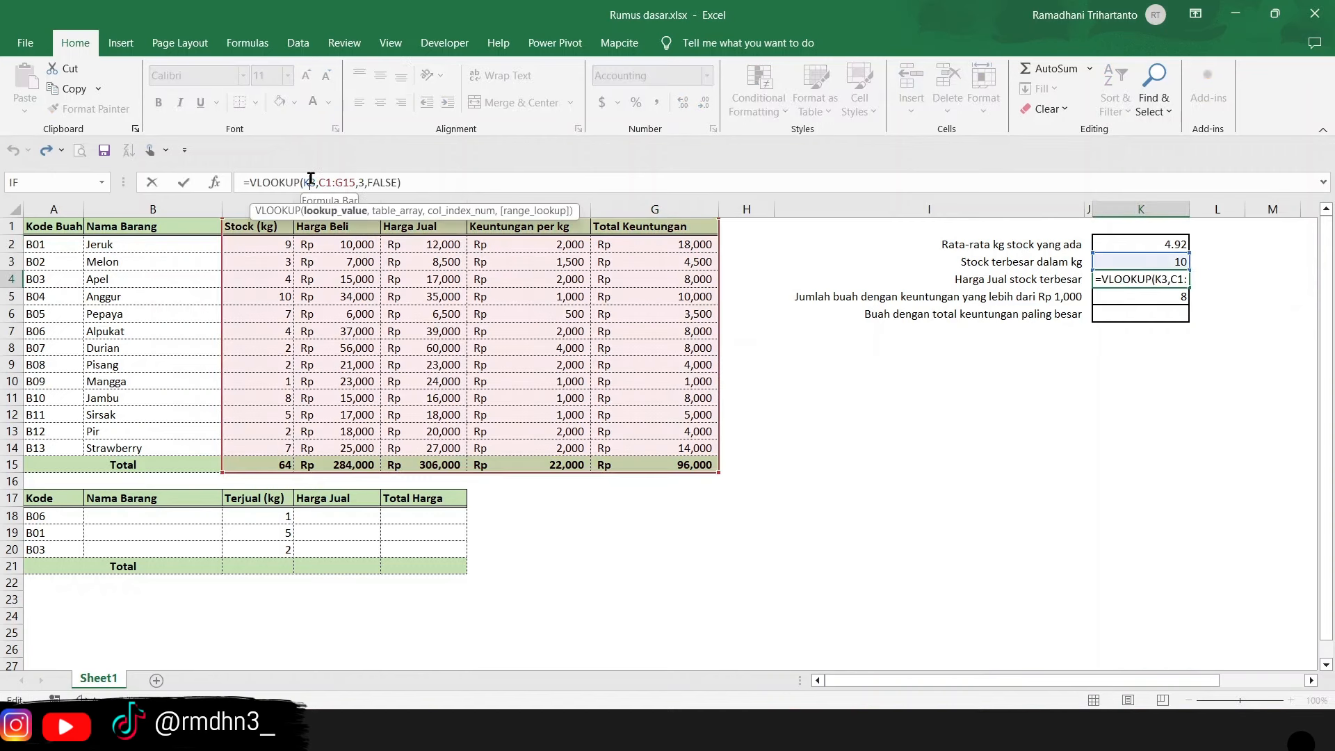
key("Escape")
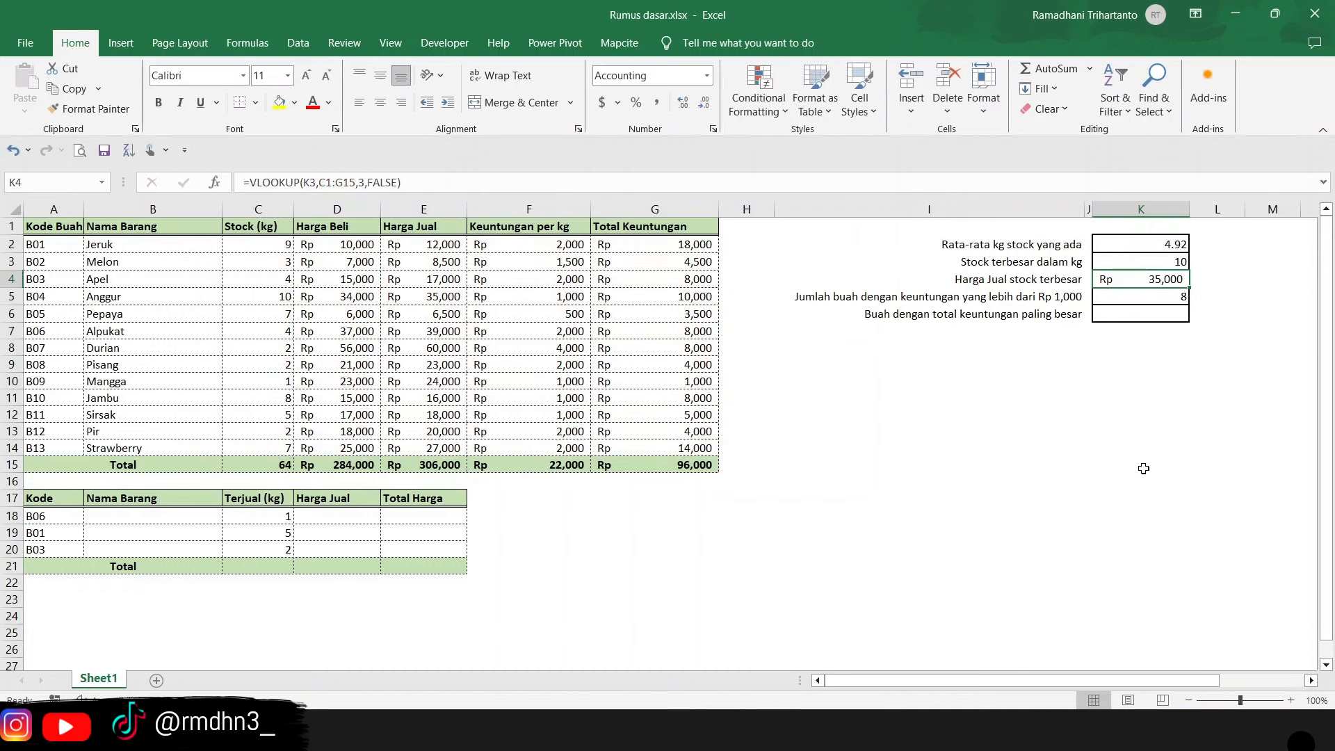
left_click(1131, 315)
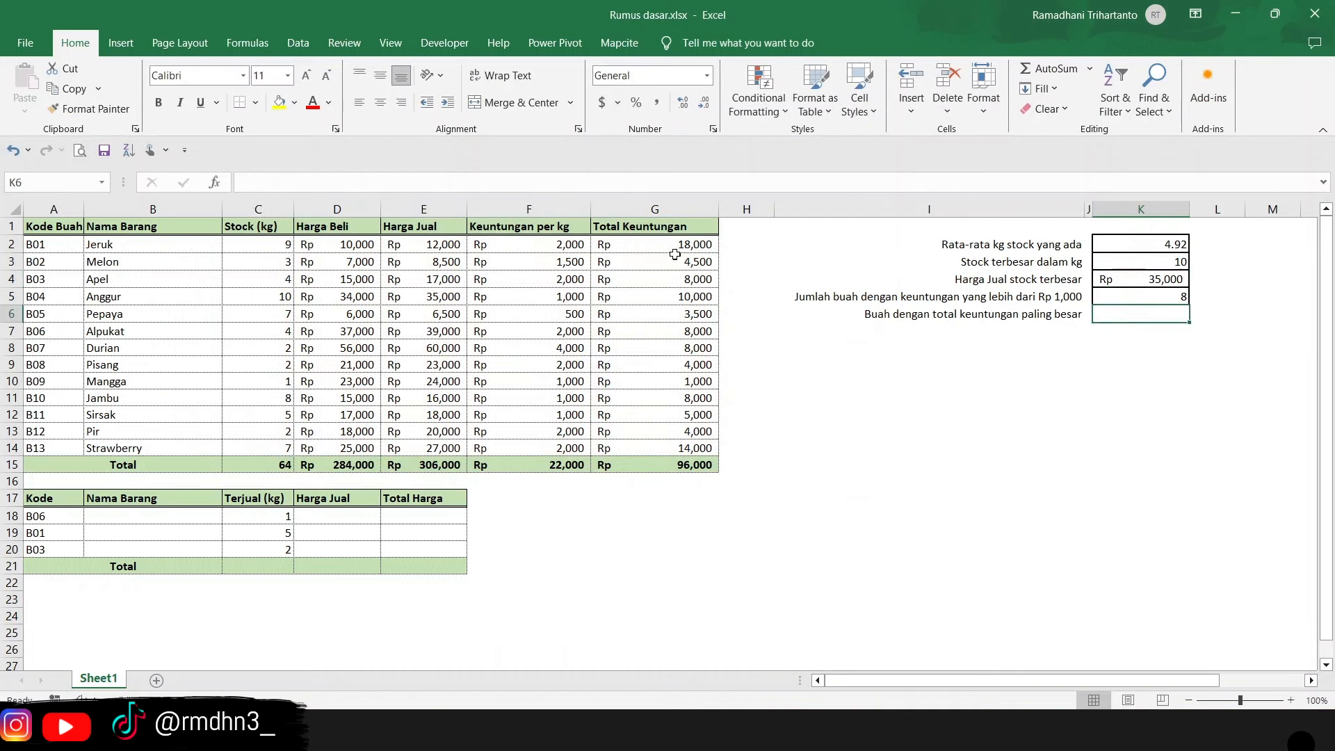
left_click_drag(664, 226, 659, 464)
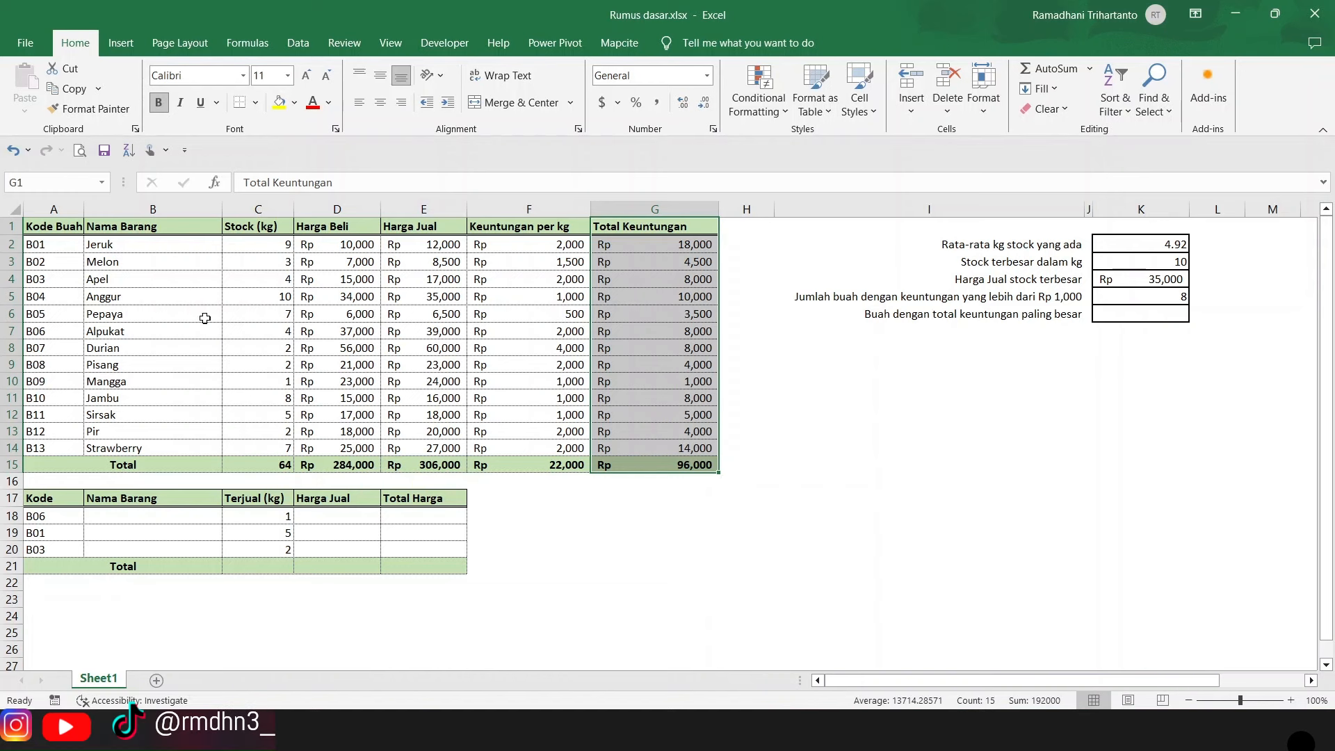
- Begin an INDEX formula in K6 with the fruit names in B2:B14 as the array
left_click(1117, 314)
type("=")
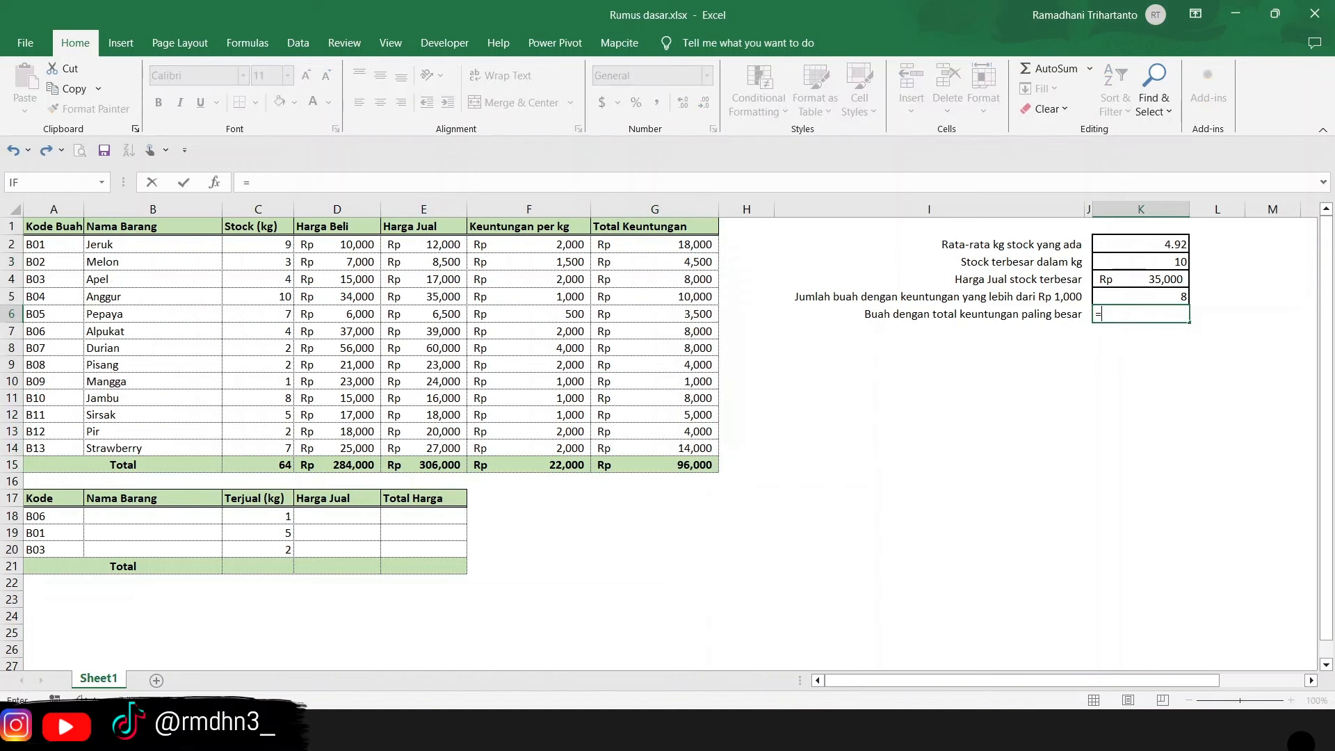
type("INDEX")
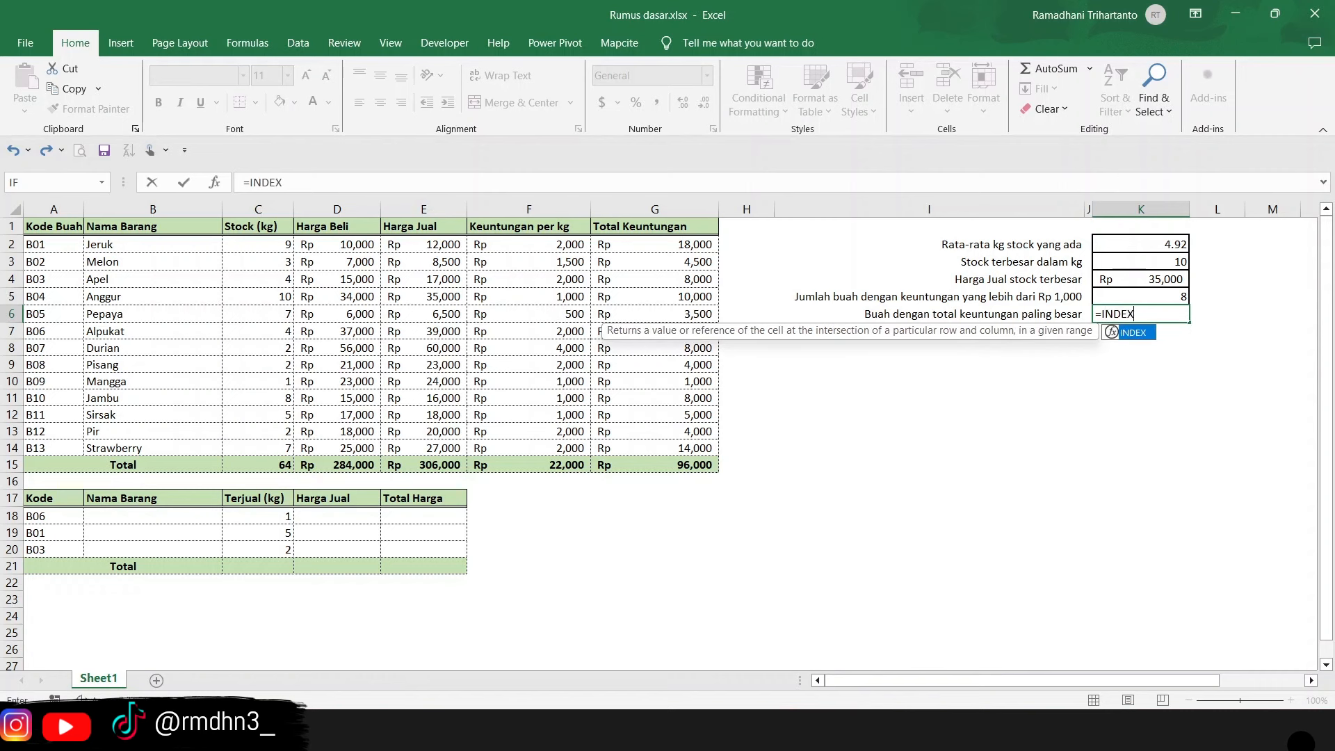
type("(")
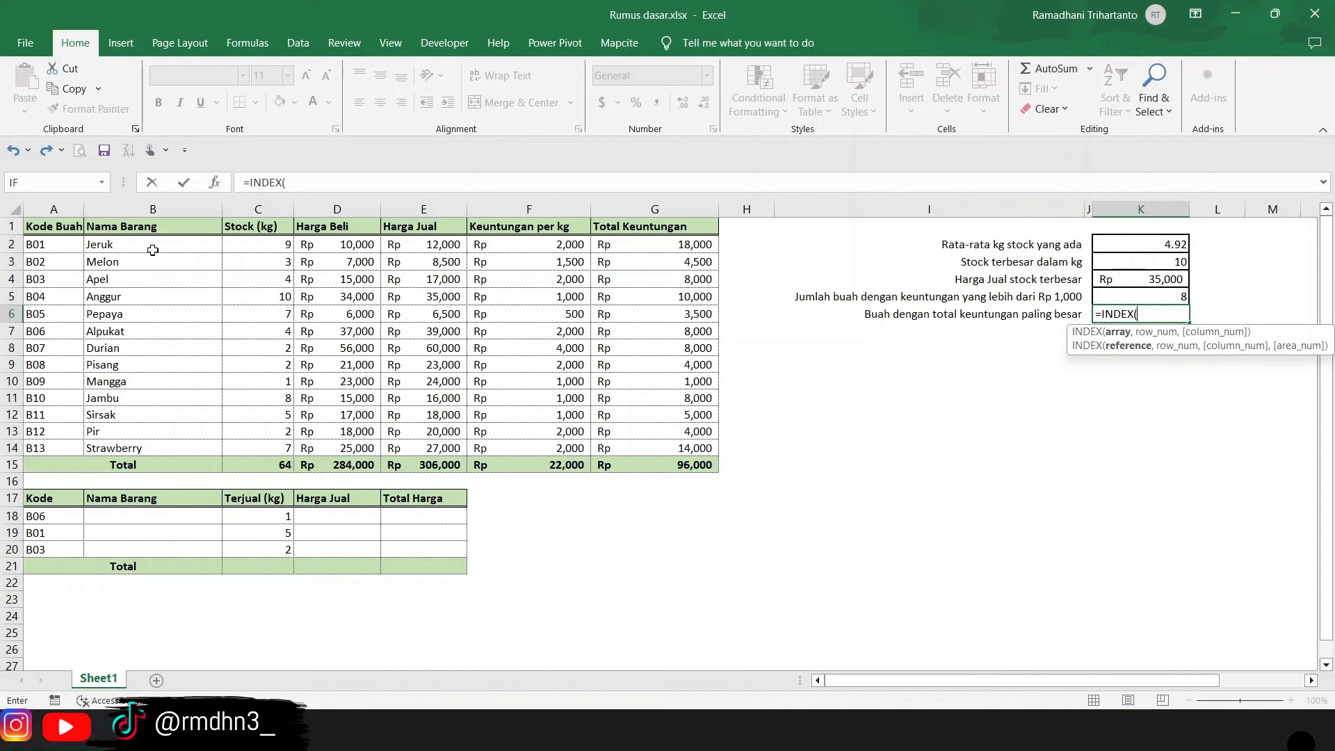
left_click_drag(147, 252, 140, 448)
left_click(390, 185)
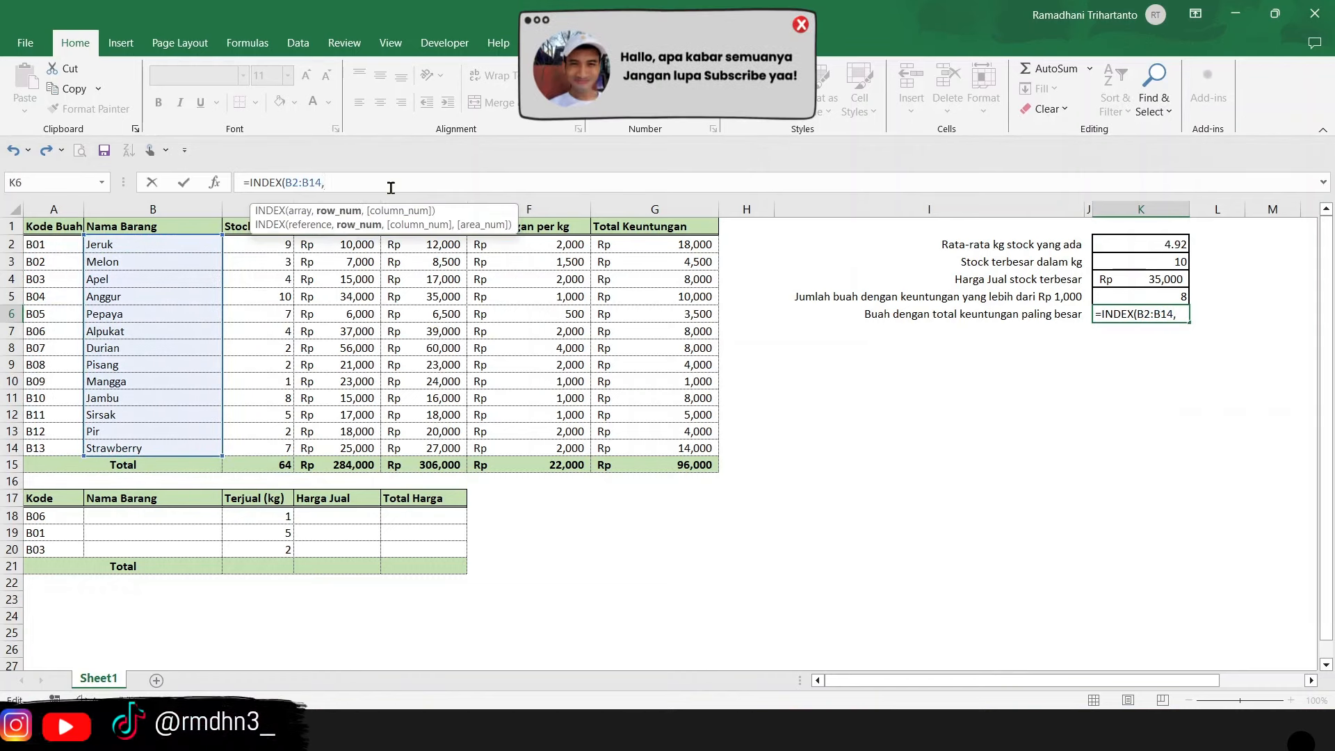
- Nest a MATCH as the row number in the K6 formula, with MAX(G2:G14) as its lookup value
type(",MATCH")
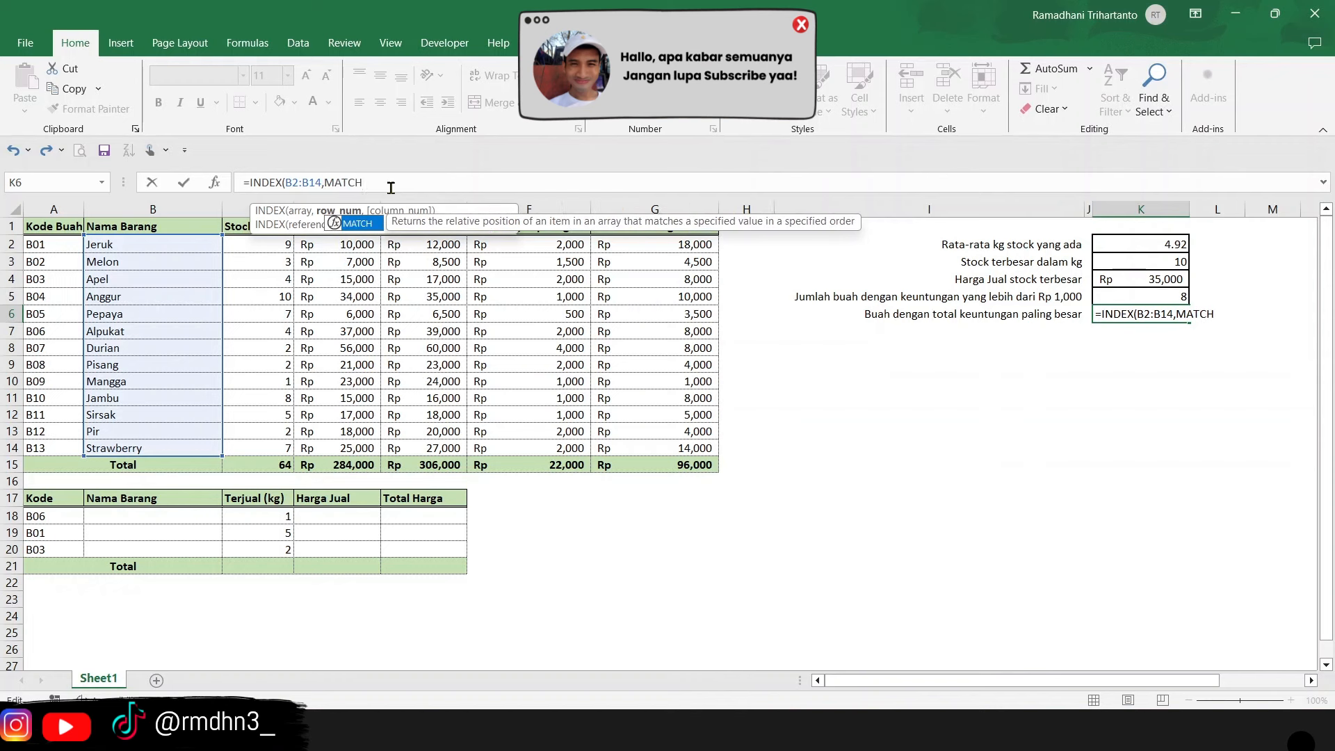
type("(")
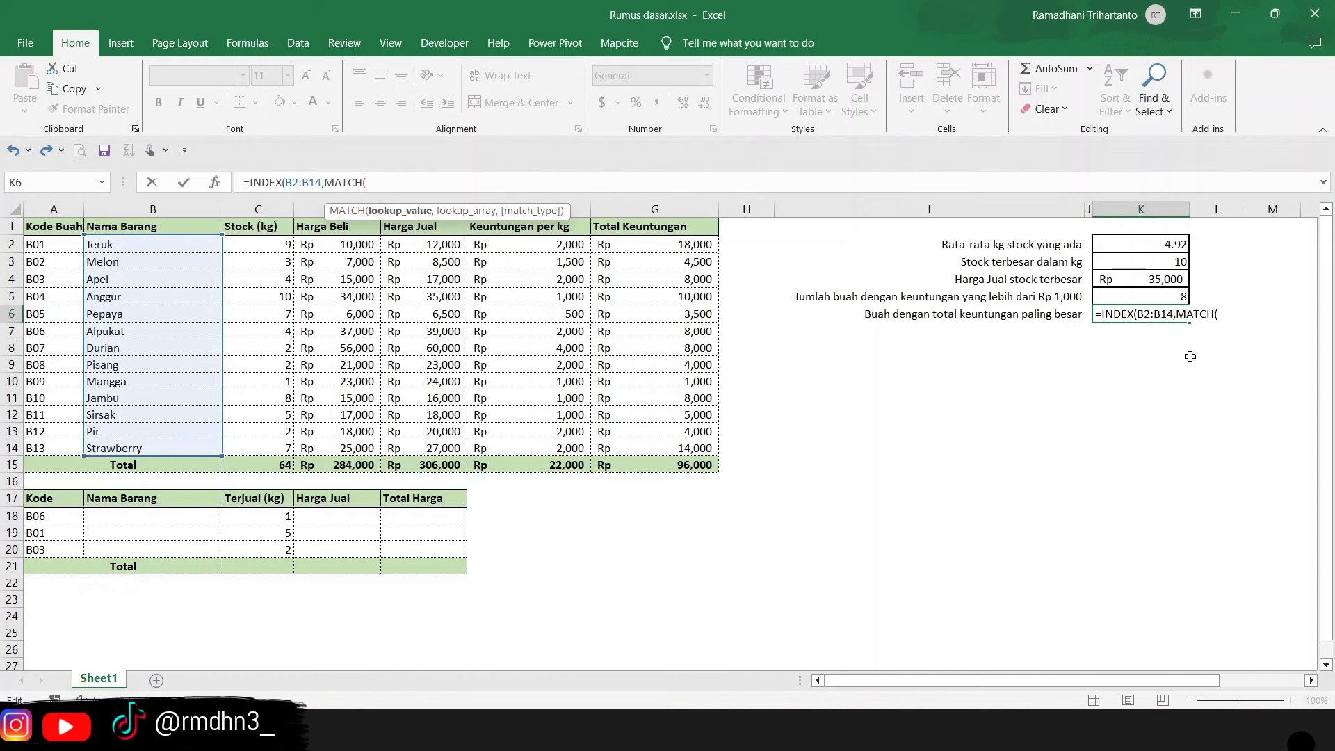
type("M")
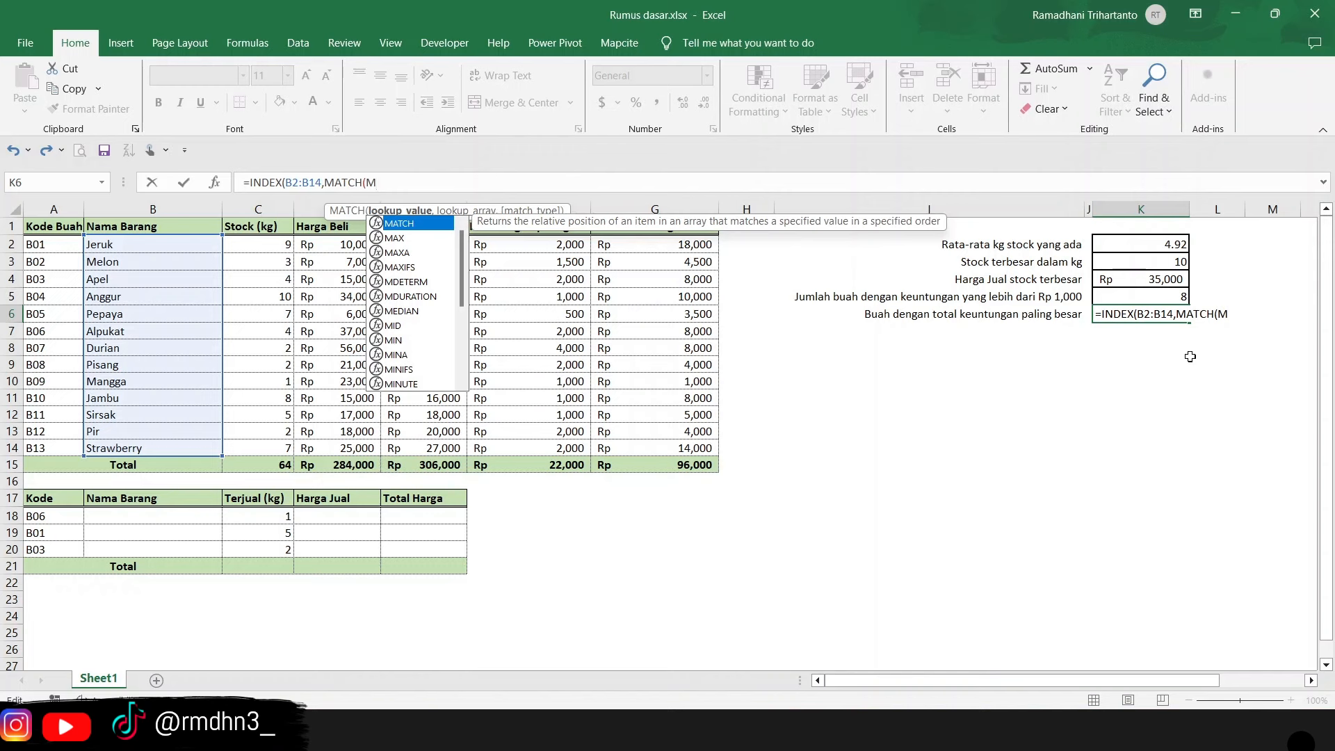
type("AX")
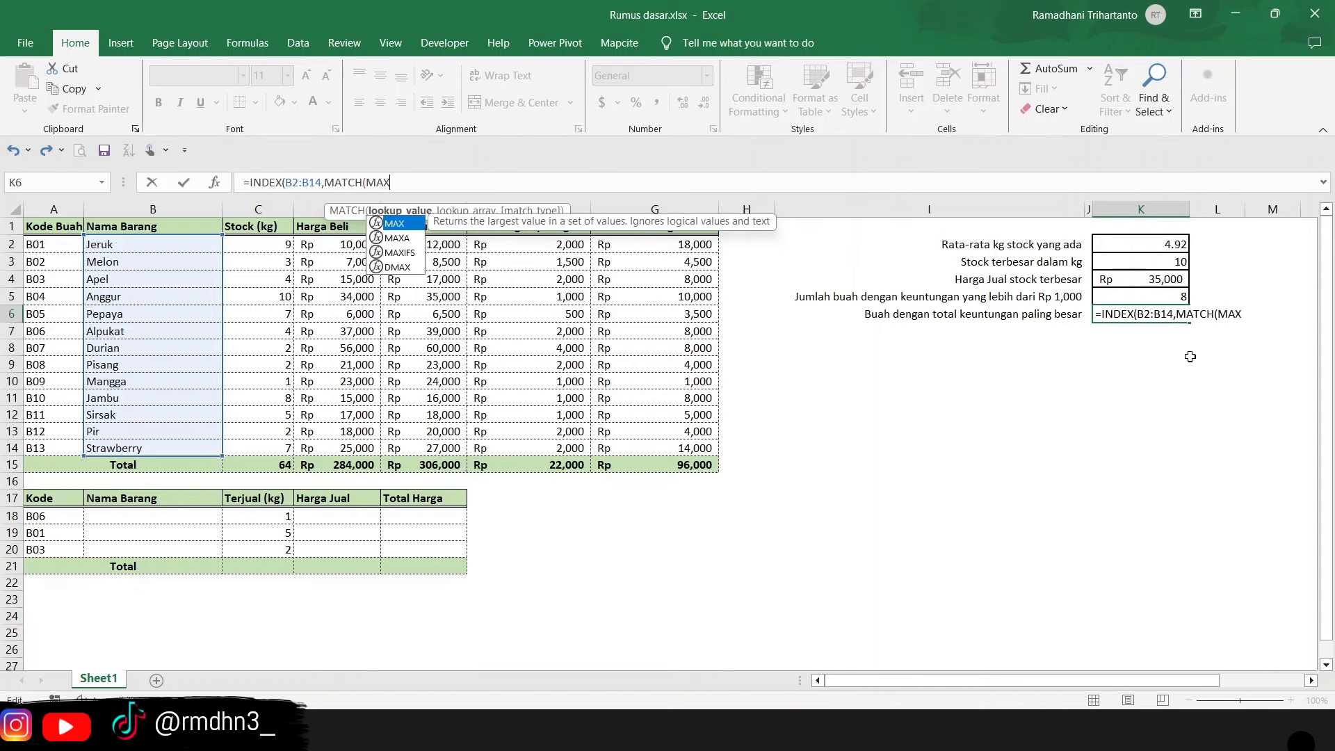
type("(")
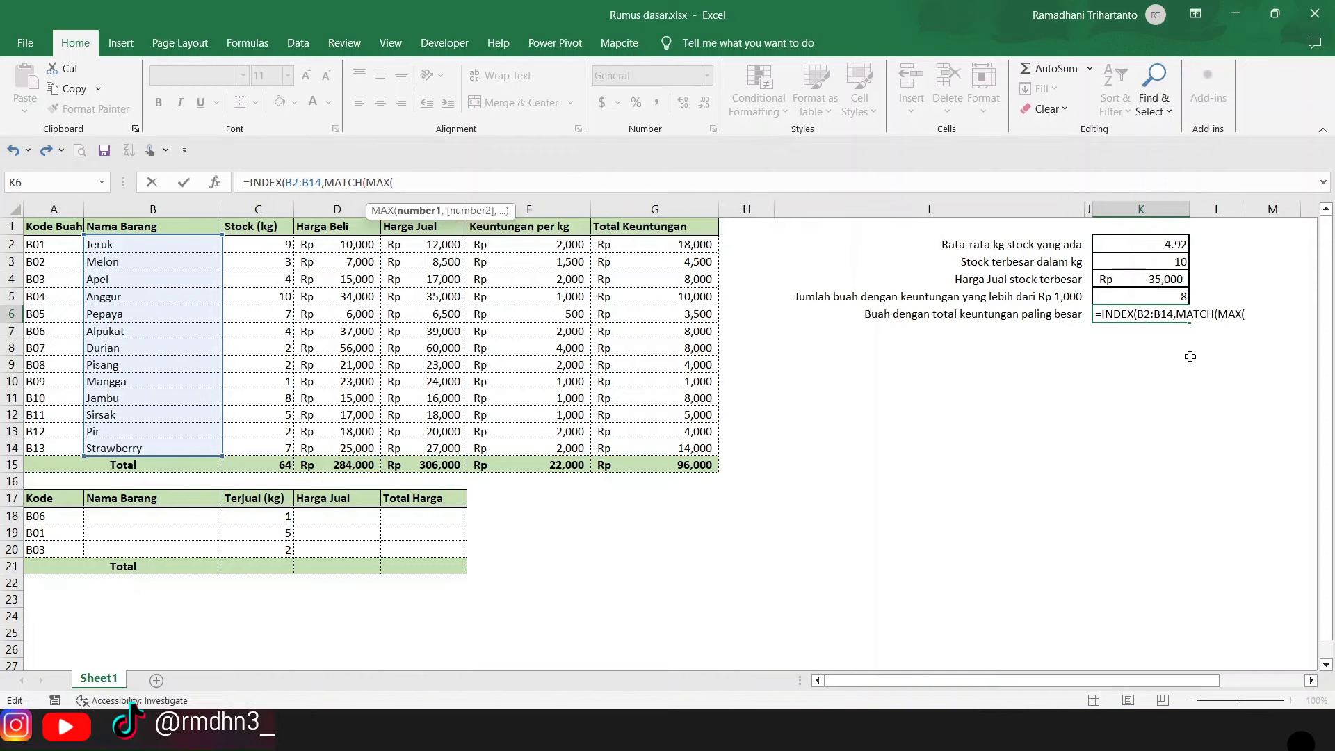
left_click_drag(650, 247, 655, 449)
type(")")
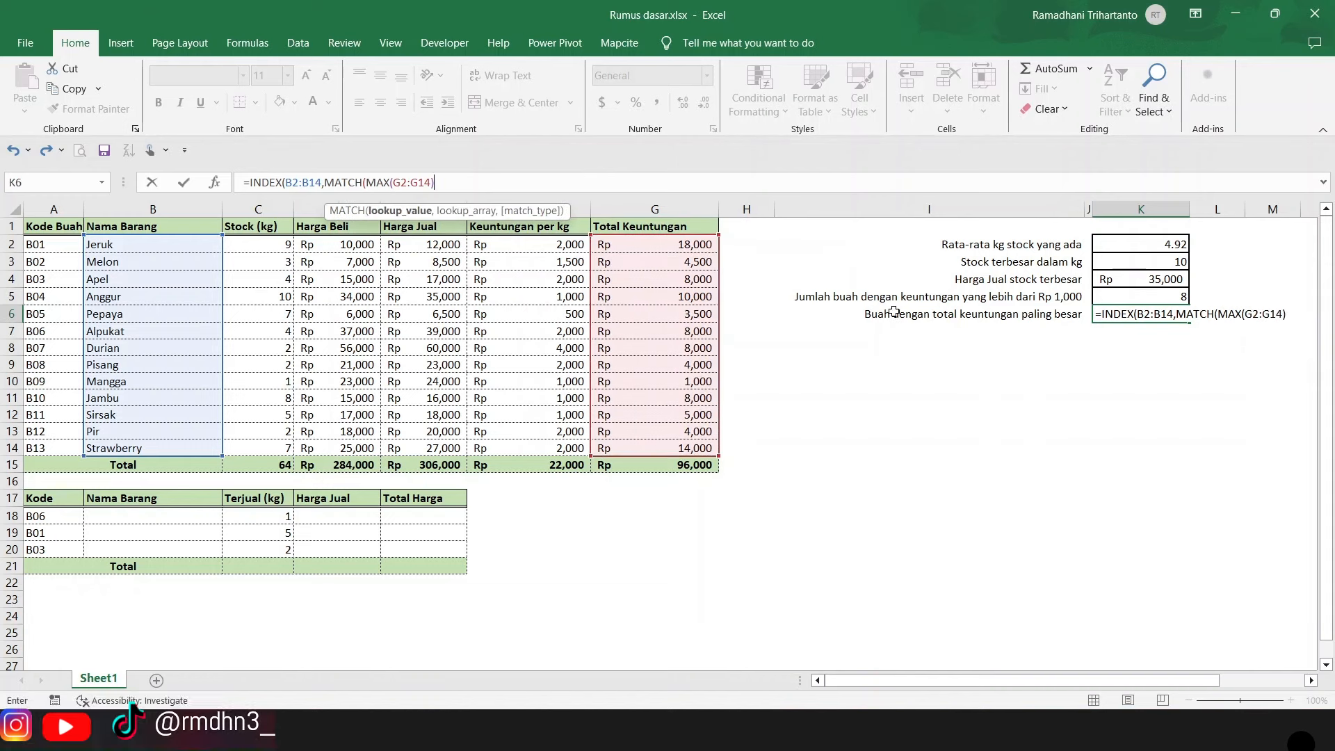
- Complete K6 with lookup array G2:G14 and exact match 0 as =INDEX(B2:B14,MATCH(MAX(G2:G14),G2:G14,0)), and check the finished formula
type(",")
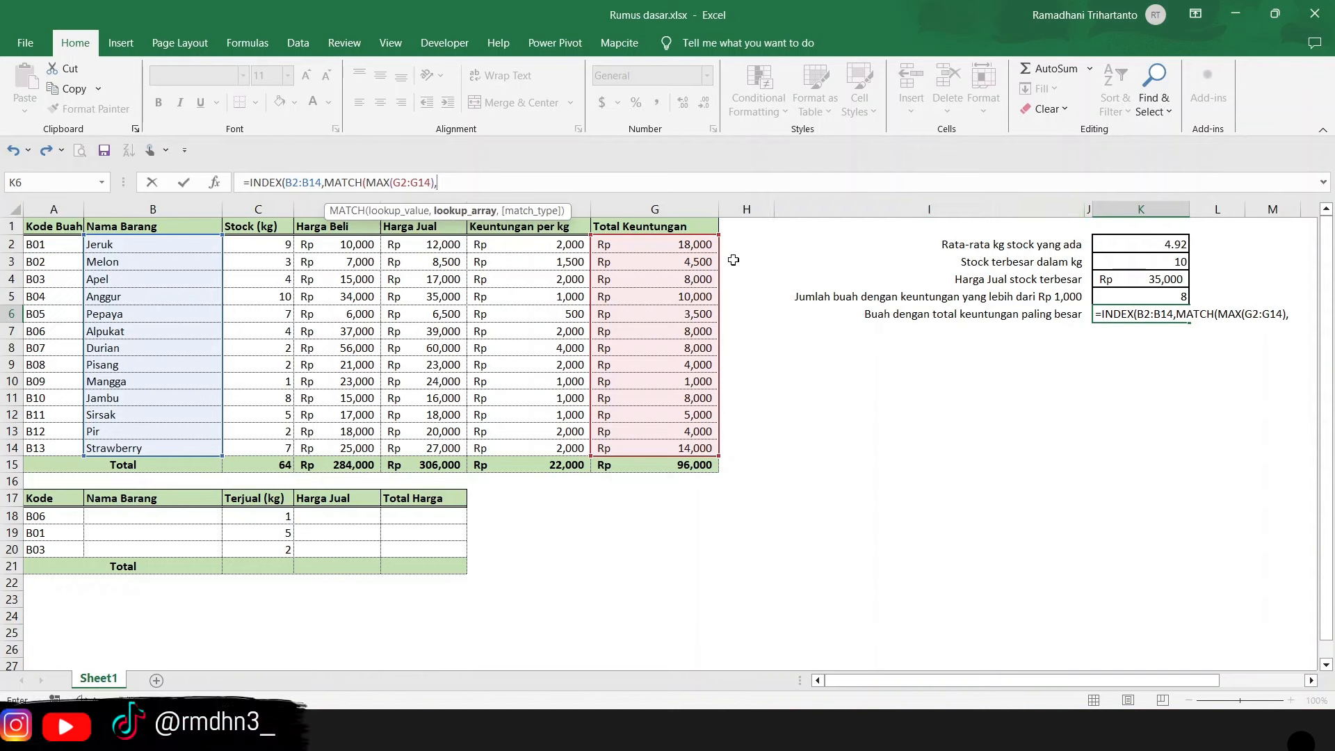
left_click_drag(649, 249, 672, 448)
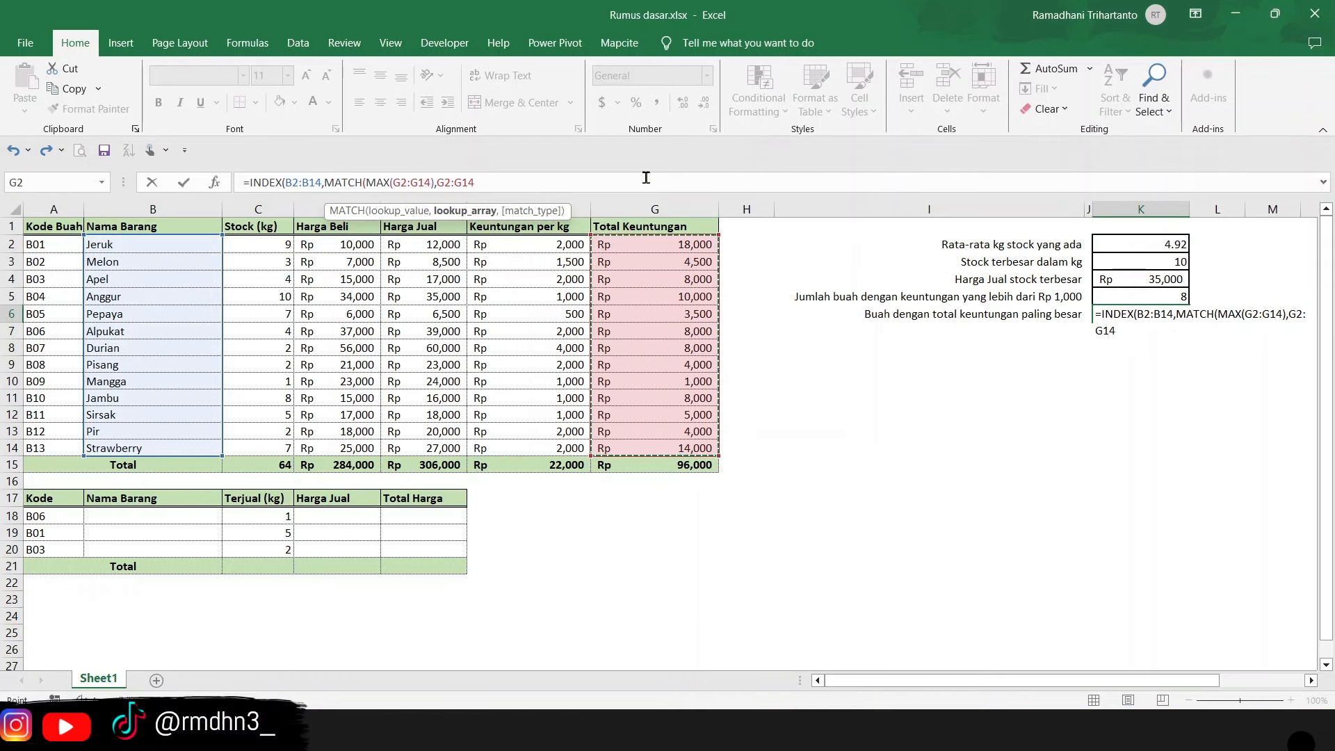
type(",")
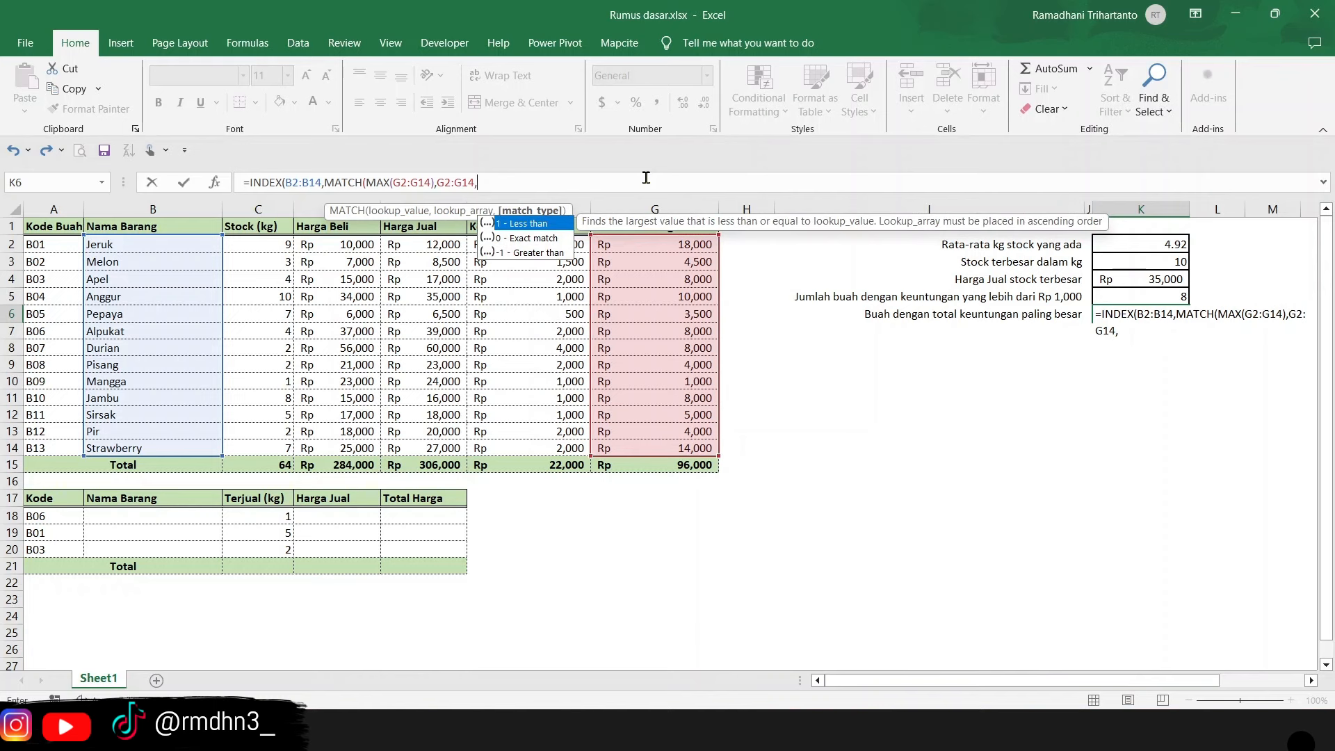
key("Down")
type("0)")
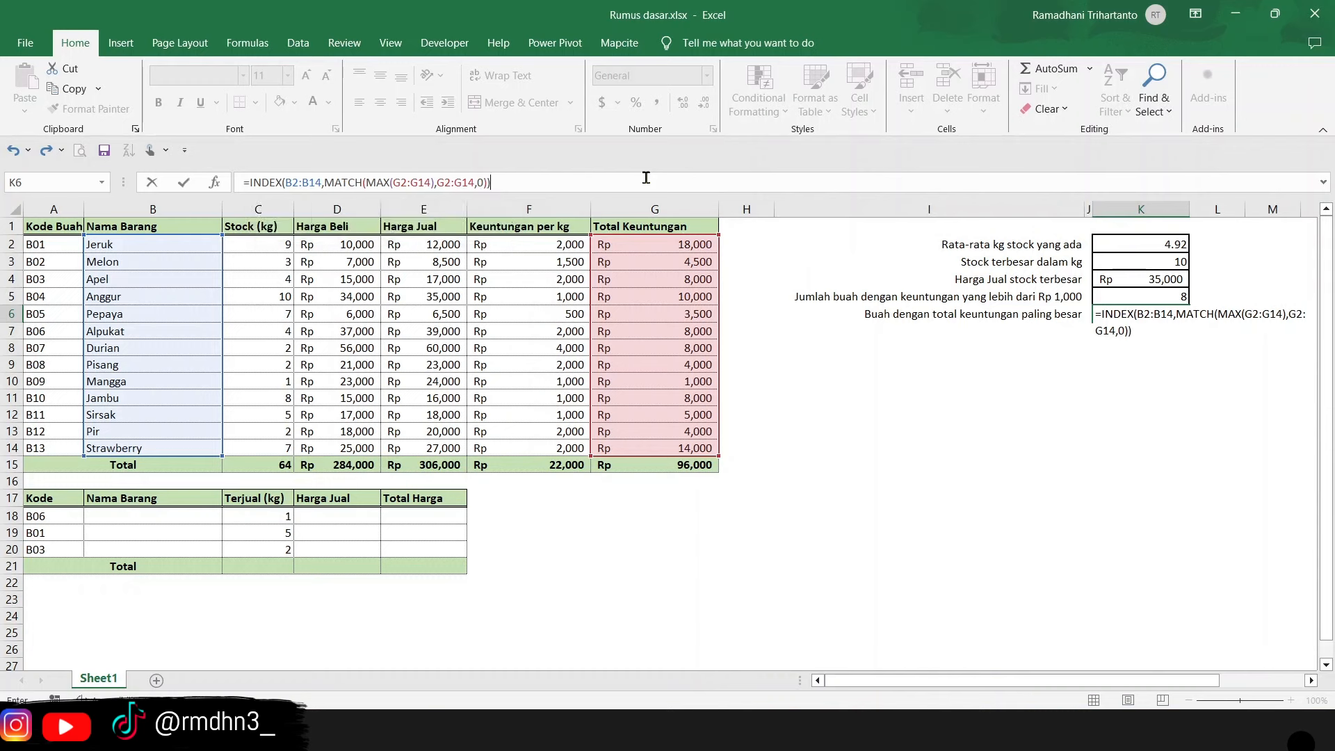
key("Return")
left_click(1089, 348)
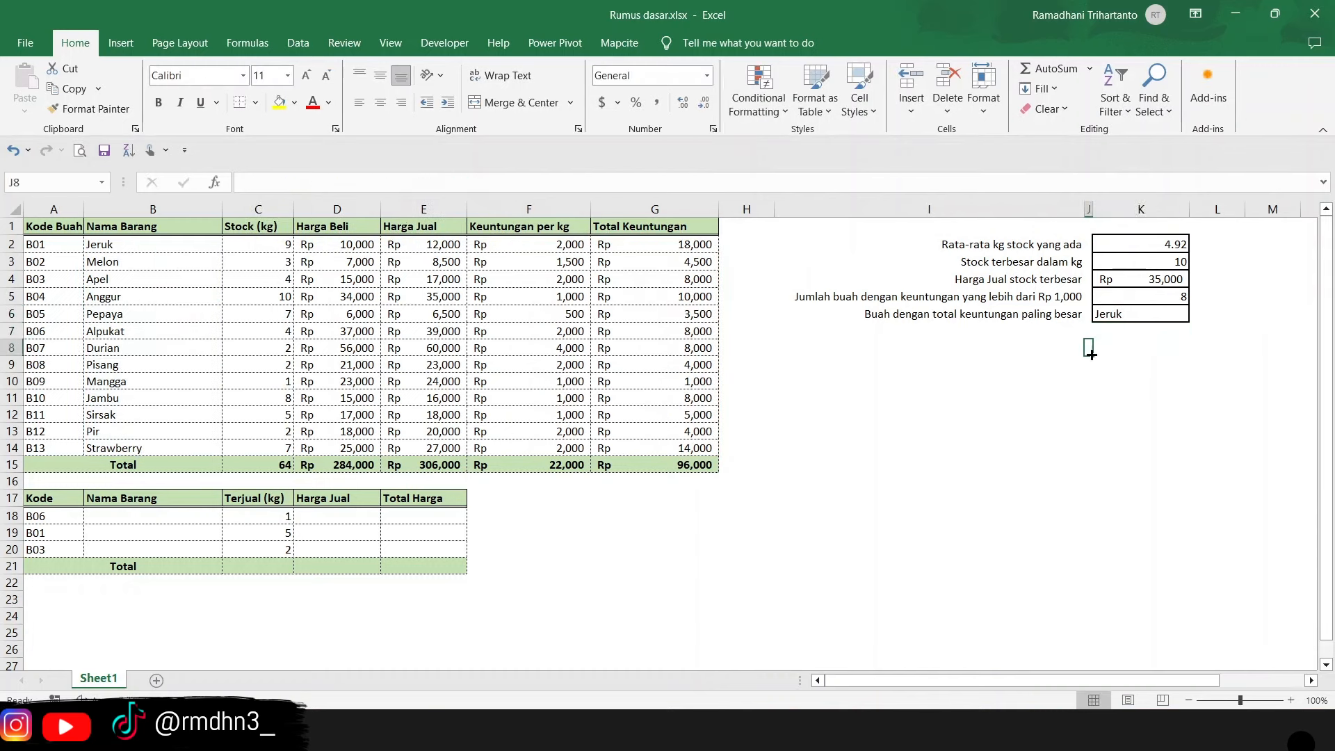
left_click(1134, 314)
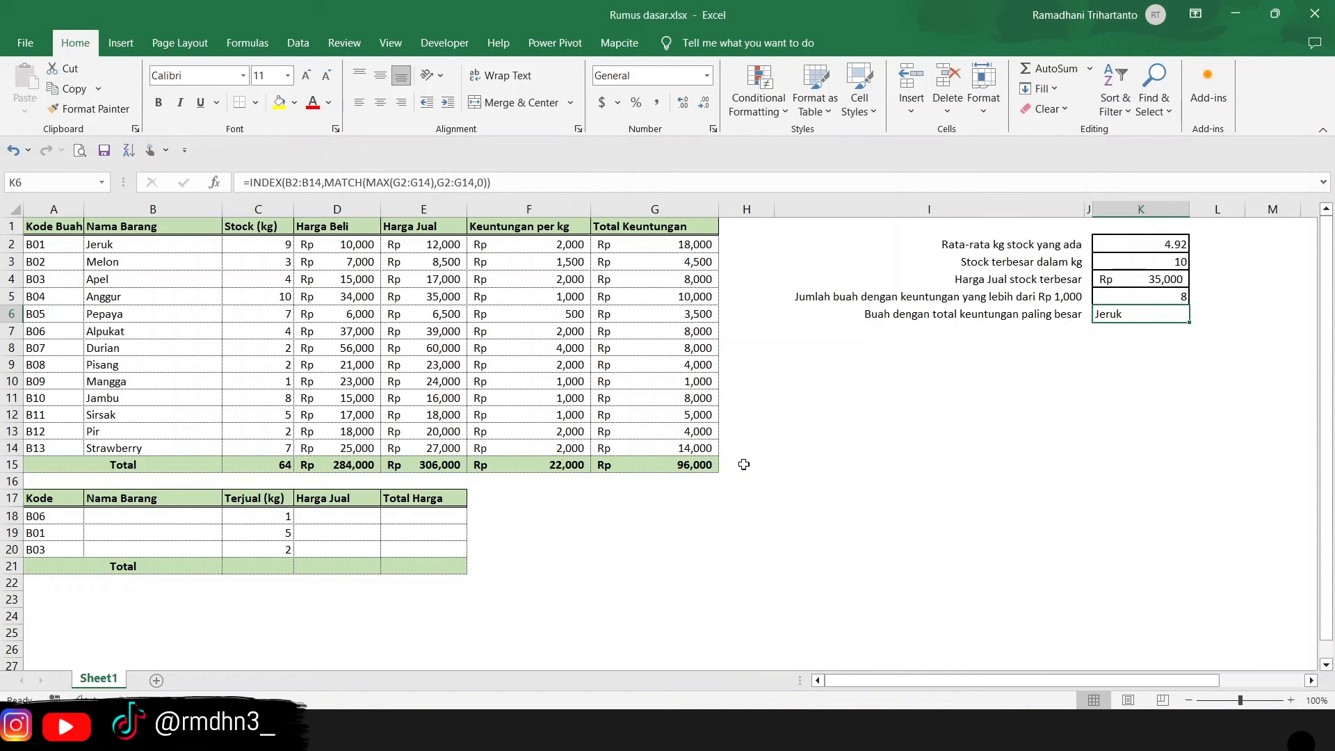
- Examine the sales table in A17:E21 for the Nama Barang, Harga Jual and Total Harga columns that need filling
left_click(141, 516)
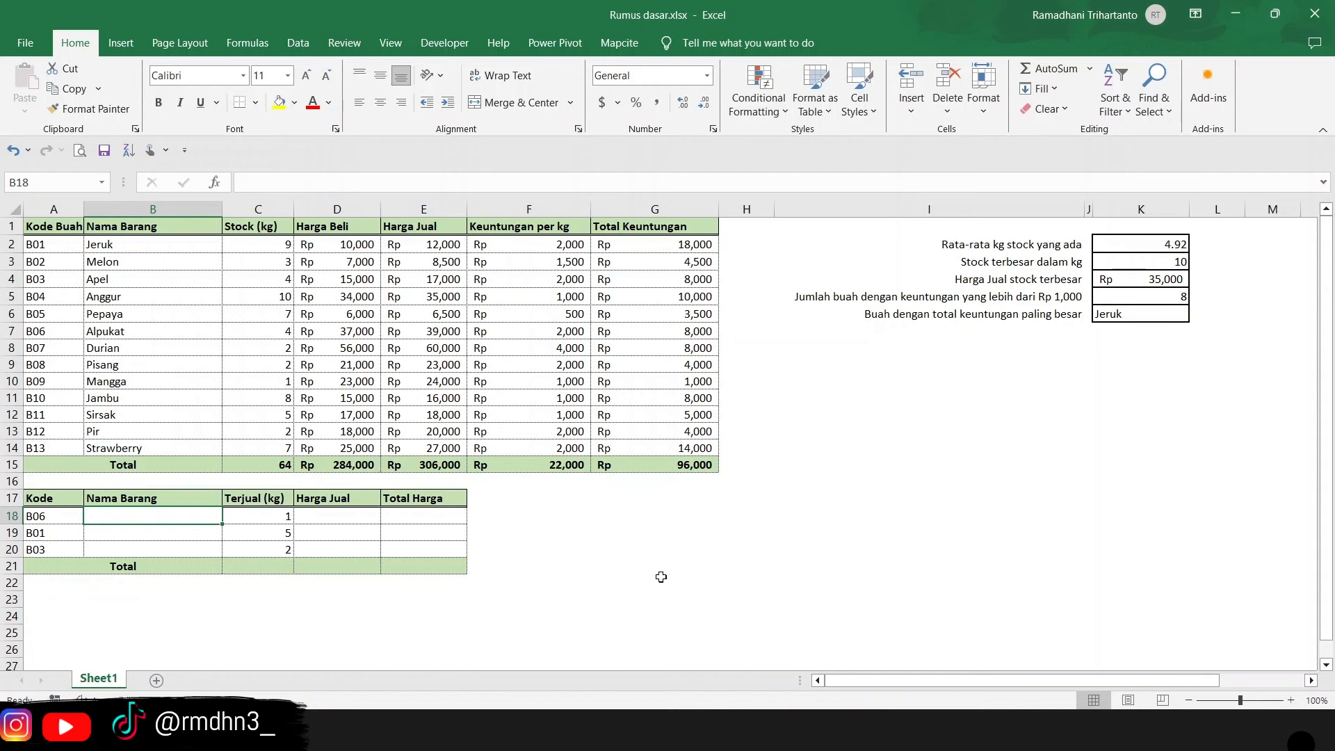
left_click(660, 577)
left_click_drag(38, 497, 418, 567)
left_click(664, 556)
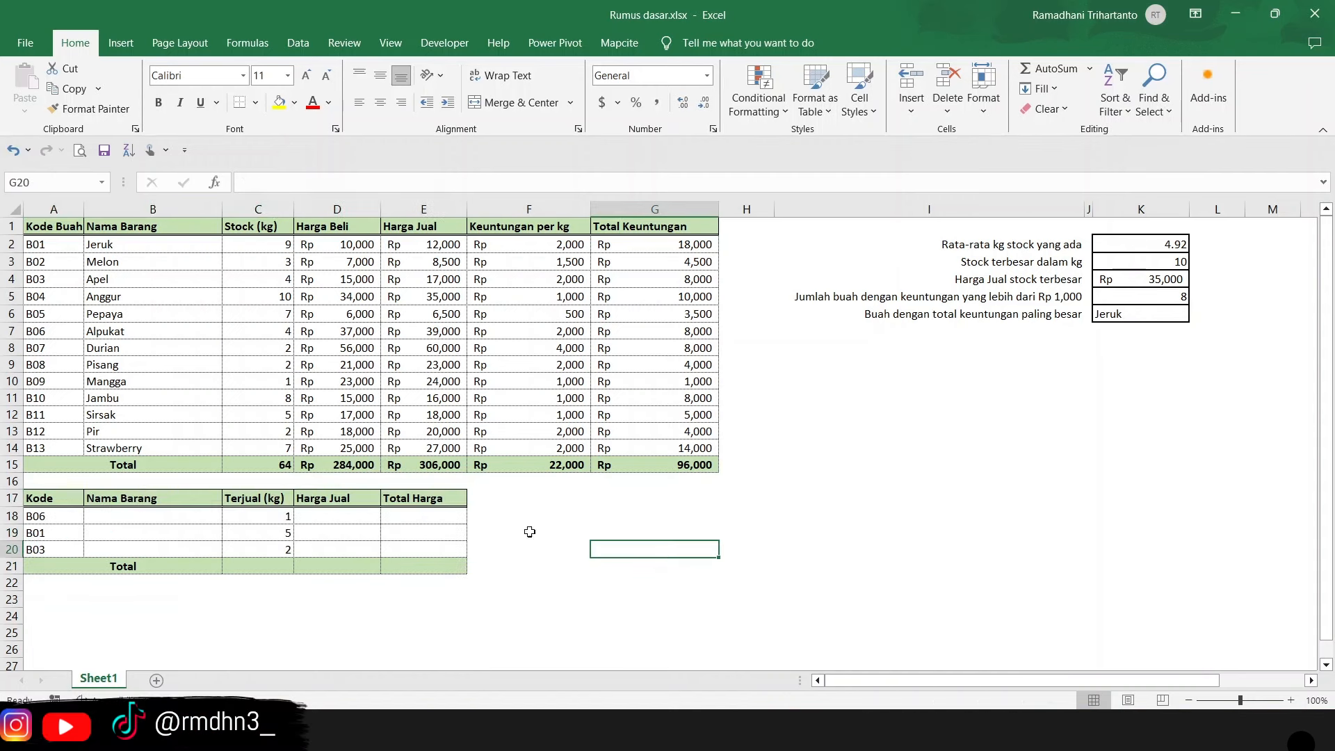
- Examine the sales table's item codes in A18:A20 and the sold quantities in C18:C20
left_click_drag(42, 500, 416, 561)
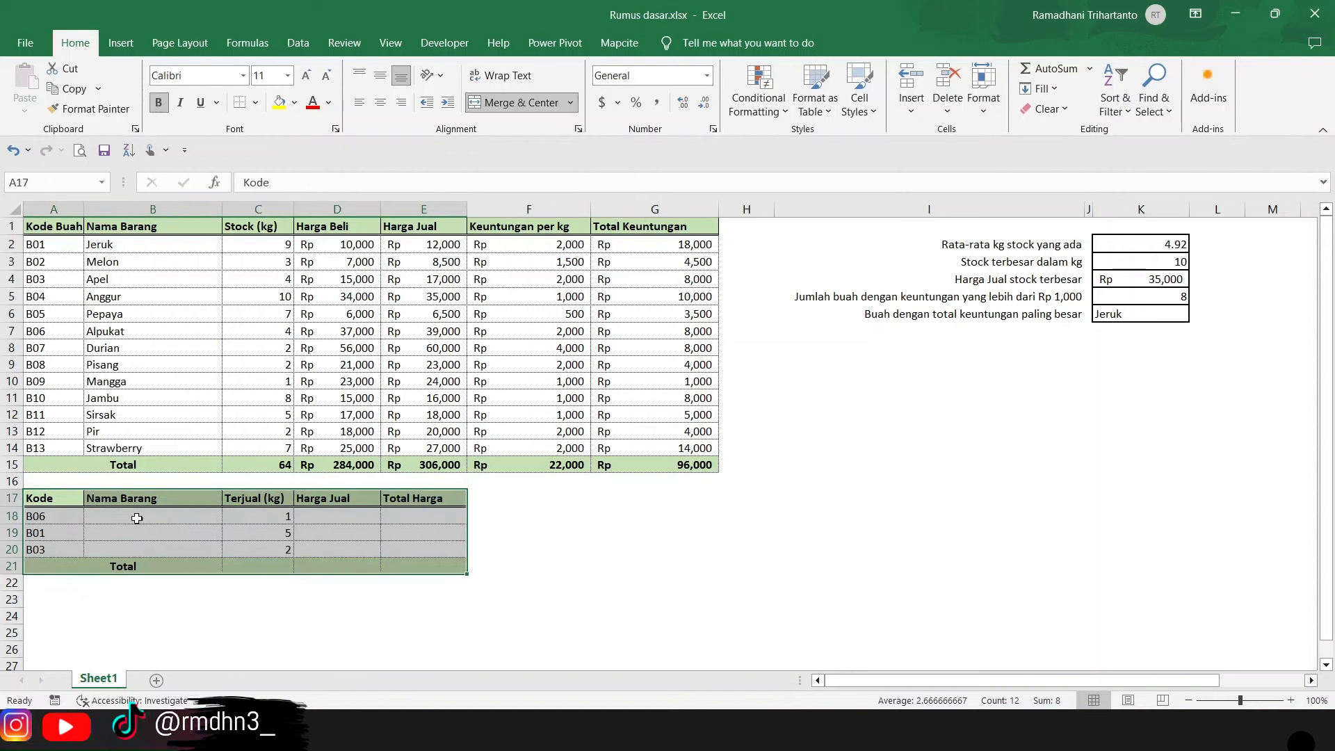
left_click(46, 516)
mouse_move(50, 533)
left_mouse_down()
mouse_move(139, 565)
mouse_move(53, 550)
left_mouse_up()
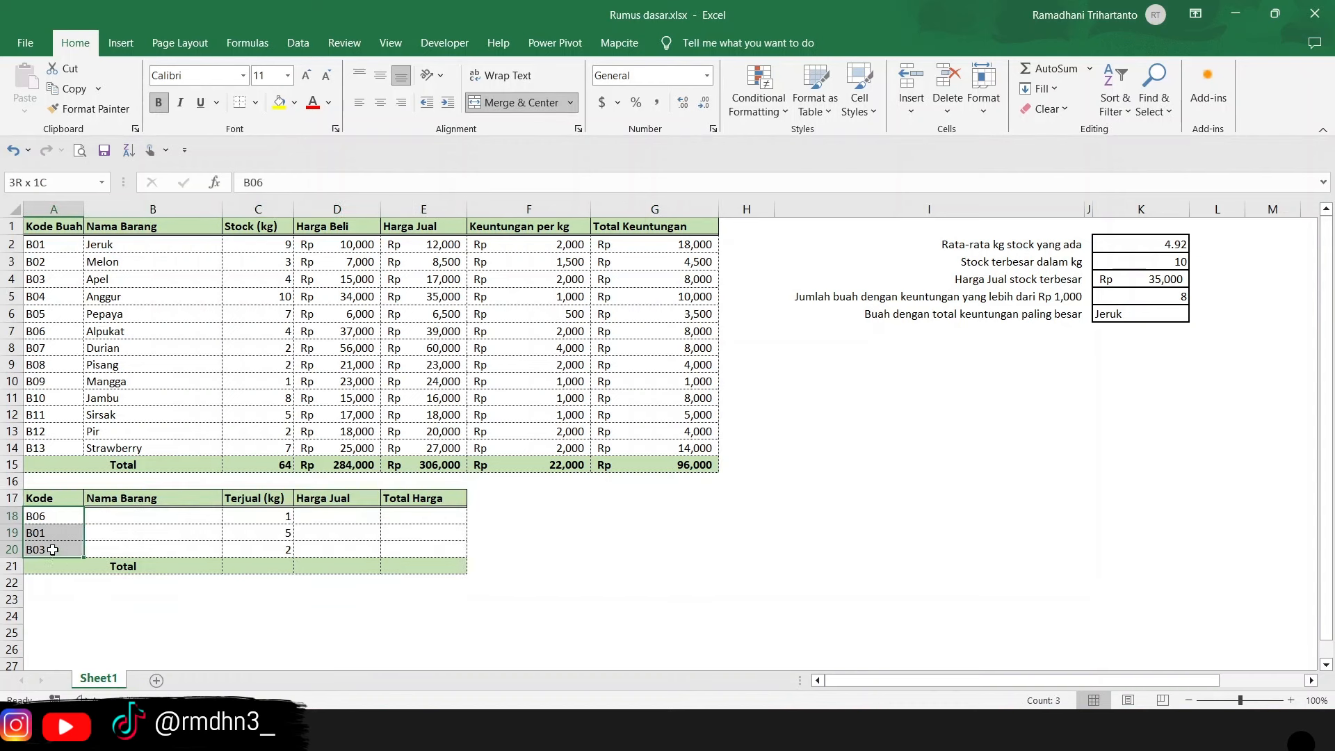
left_click(276, 518)
left_click_drag(276, 518, 279, 550)
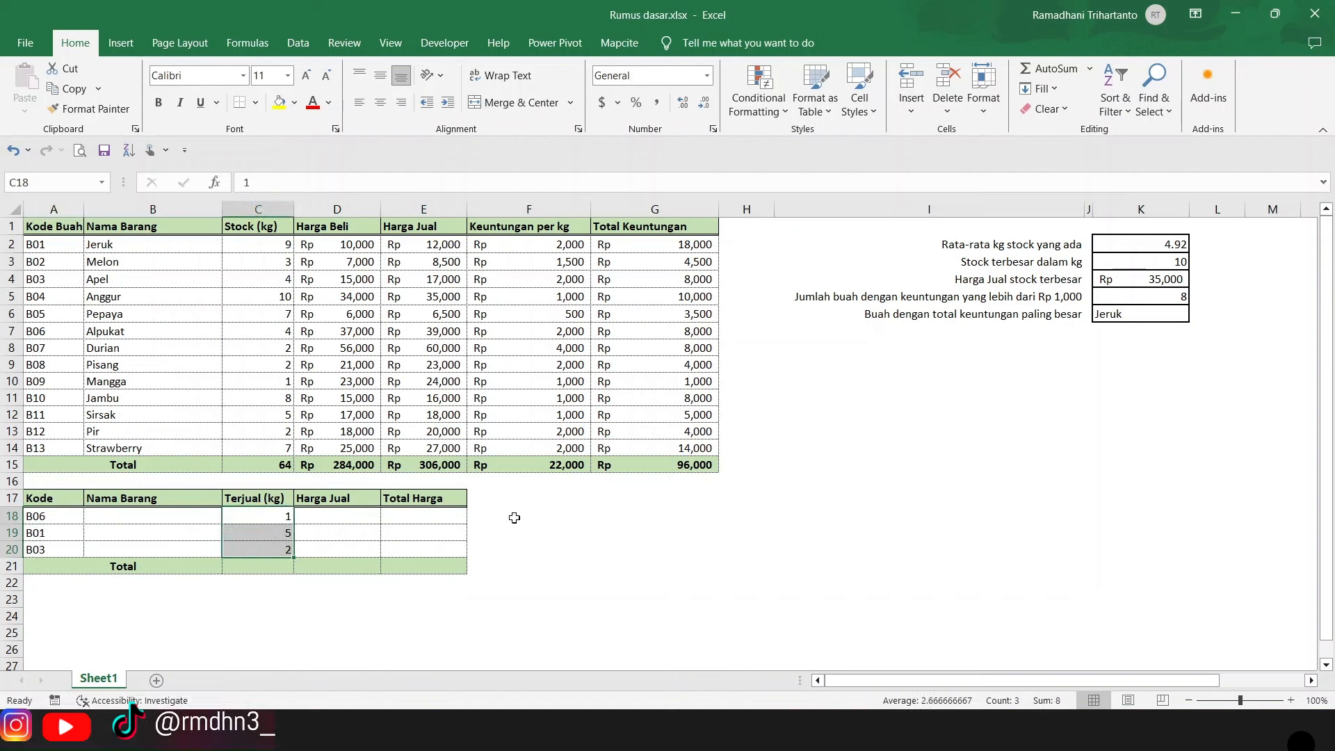
- Begin a VLOOKUP formula in B18 under Nama Barang with the code in A18 as the lookup value
left_click(177, 518)
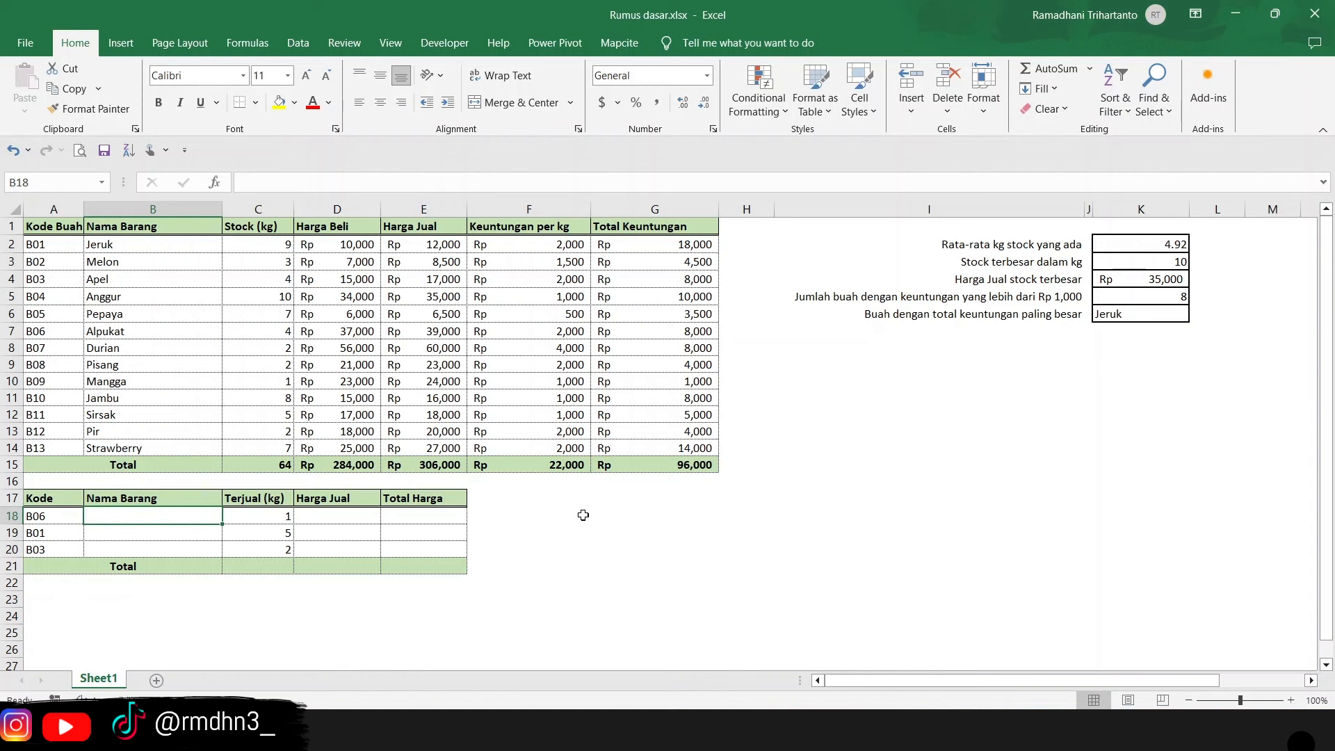
type("=")
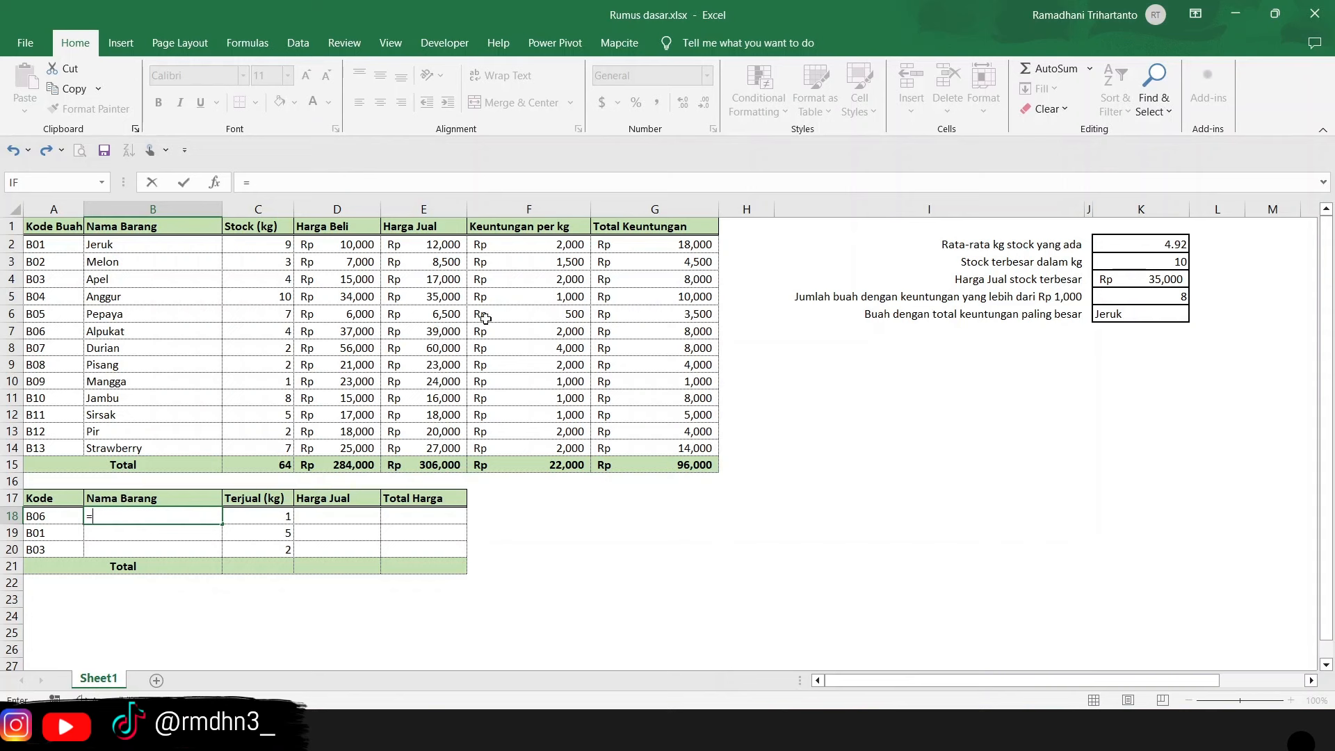
type("VLOOKU")
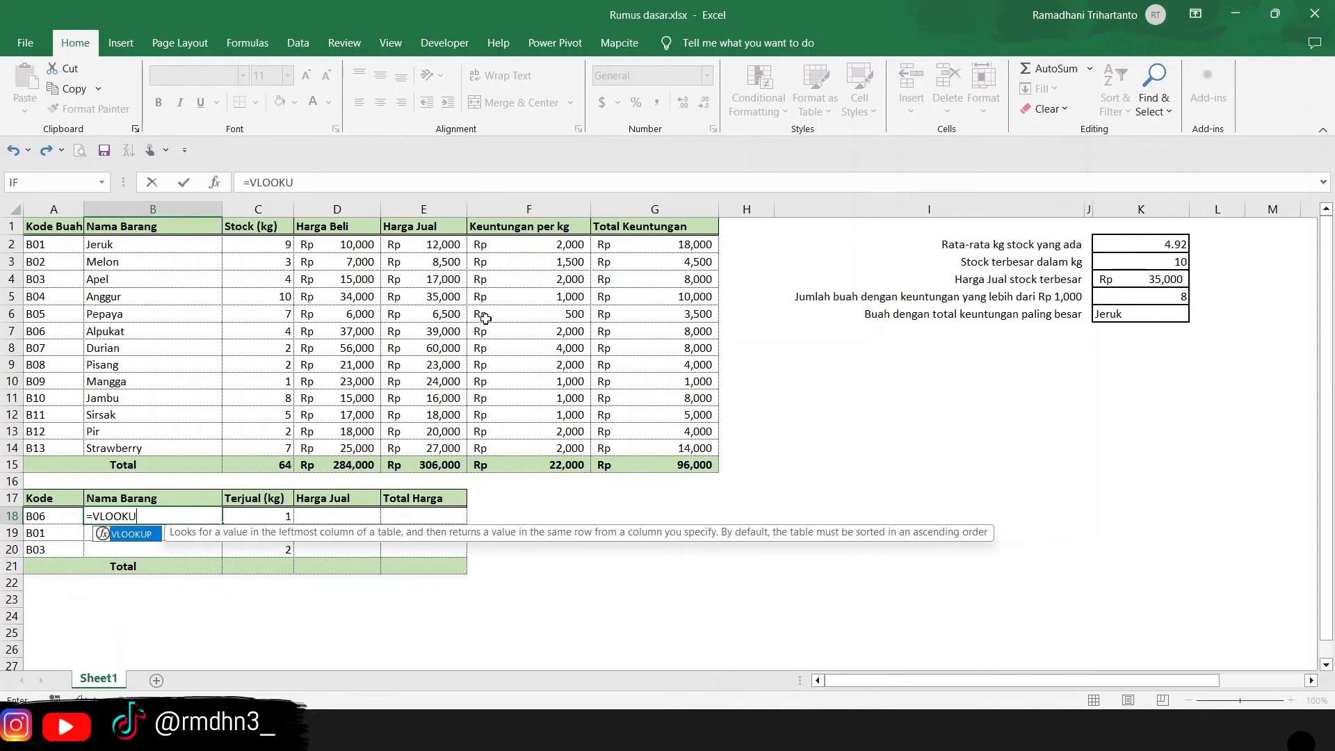
type("P(")
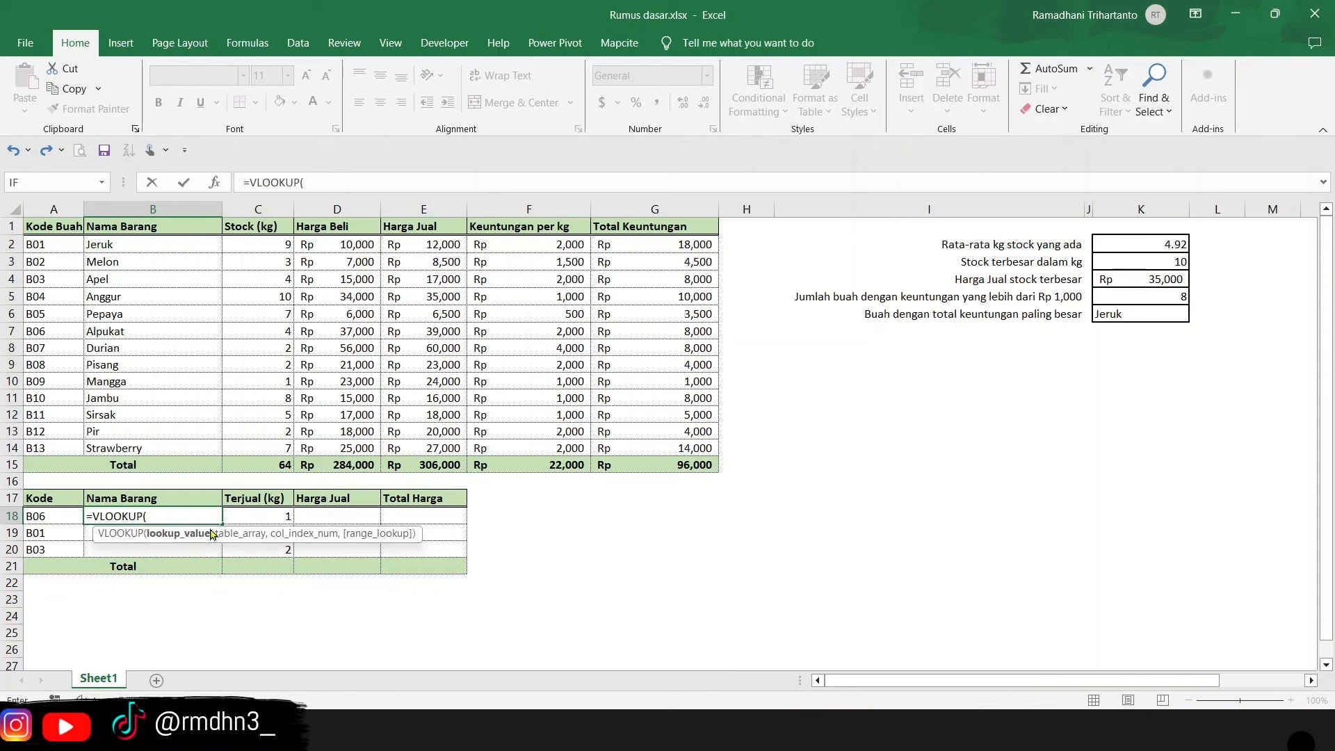
left_click(34, 516)
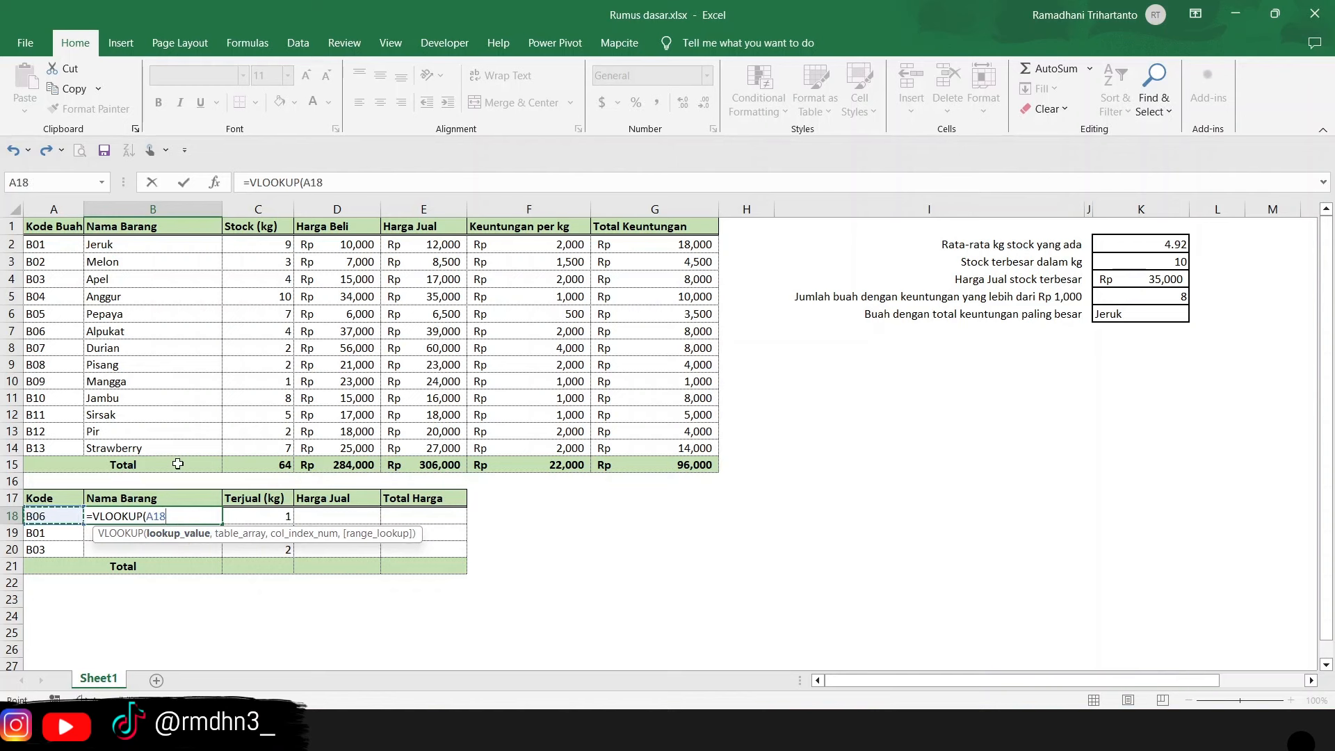
type(",")
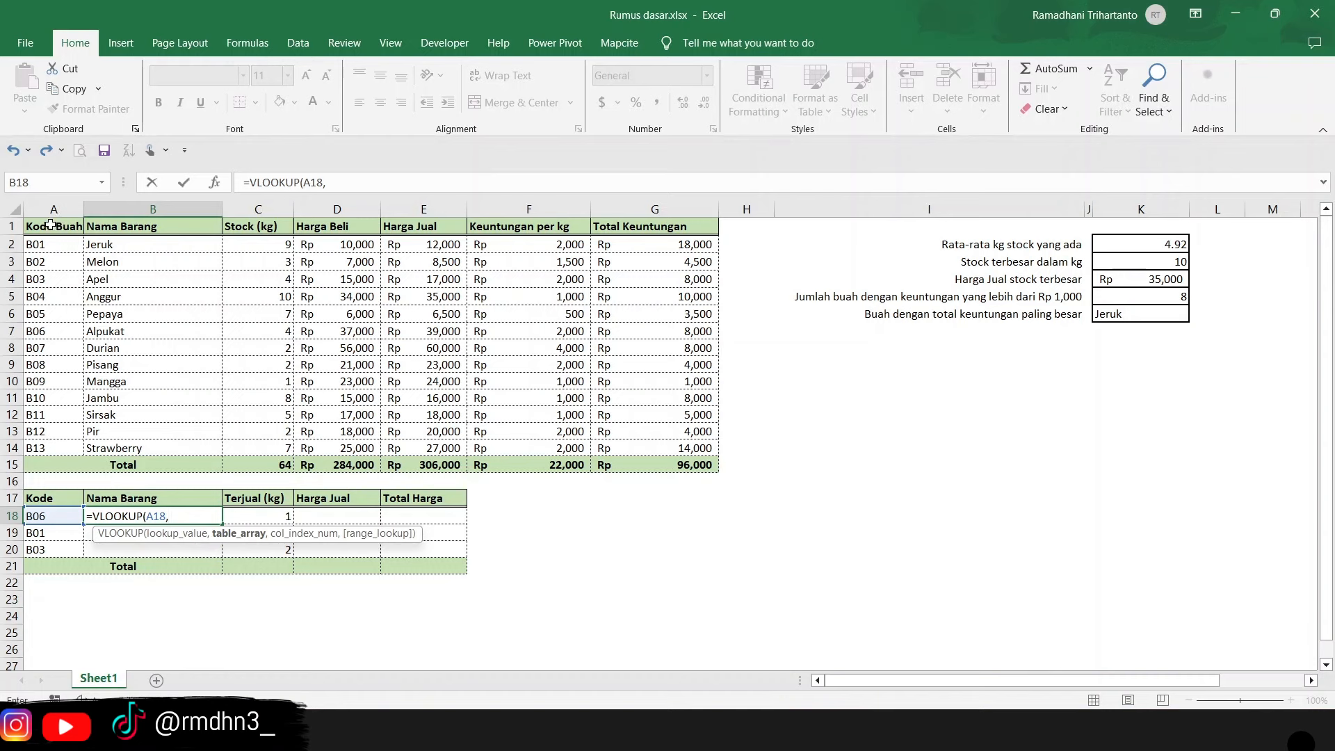
- Complete the B18 VLOOKUP with table array A1:B14, column index 2 and exact match FALSE
left_click_drag(51, 225, 169, 449)
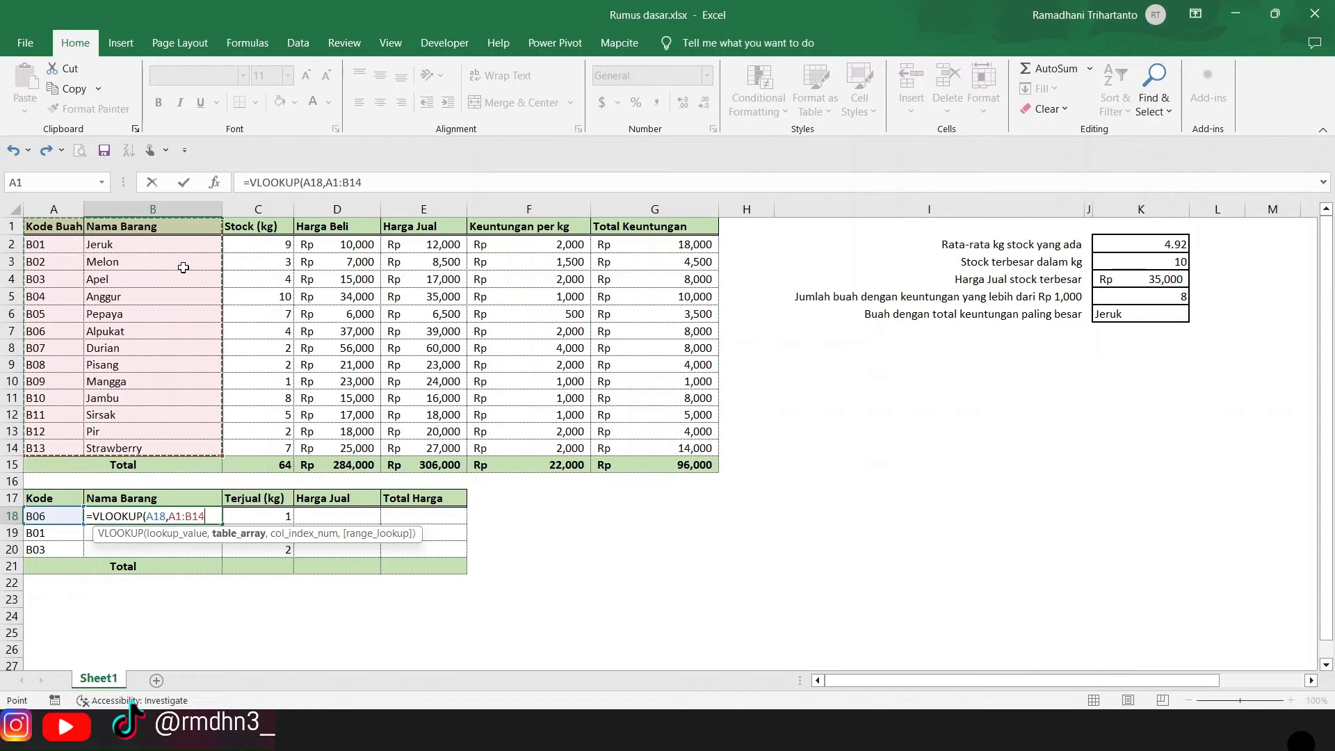
type(",")
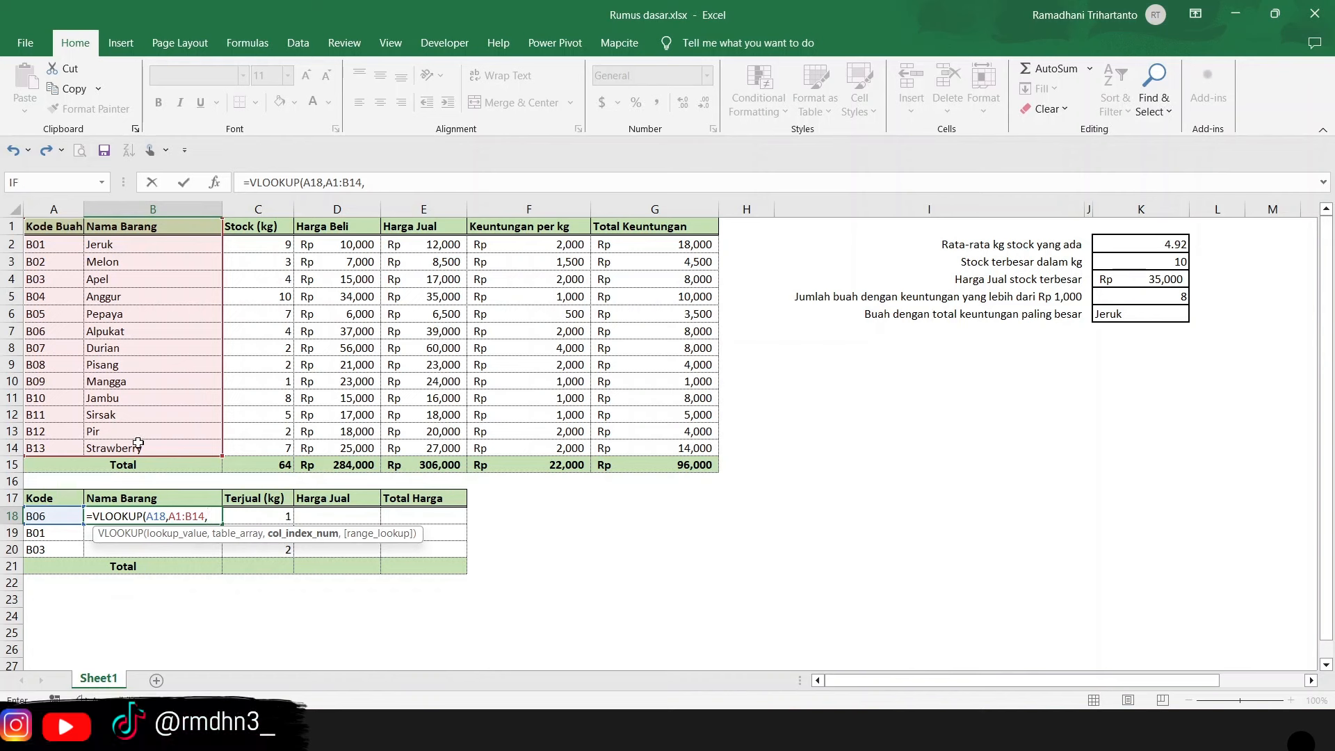
type("2,")
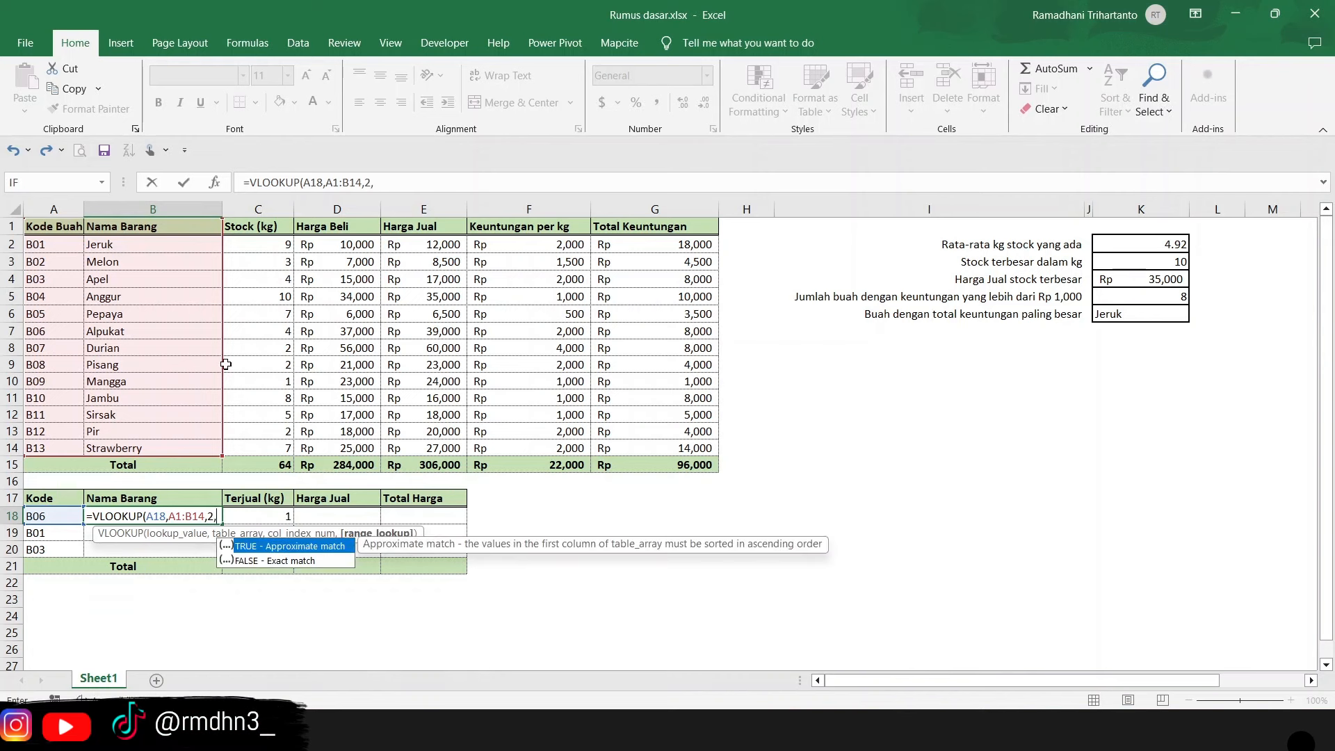
key("Down")
key("Tab")
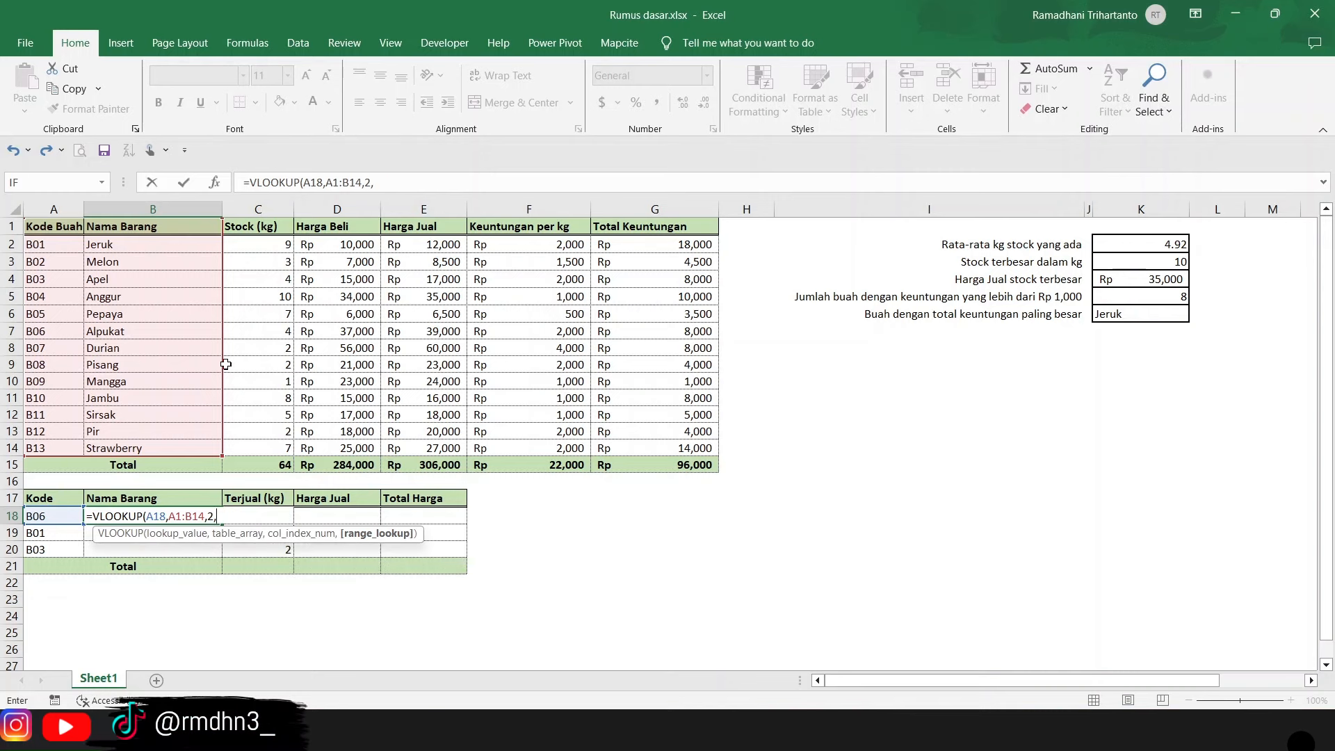
type(")")
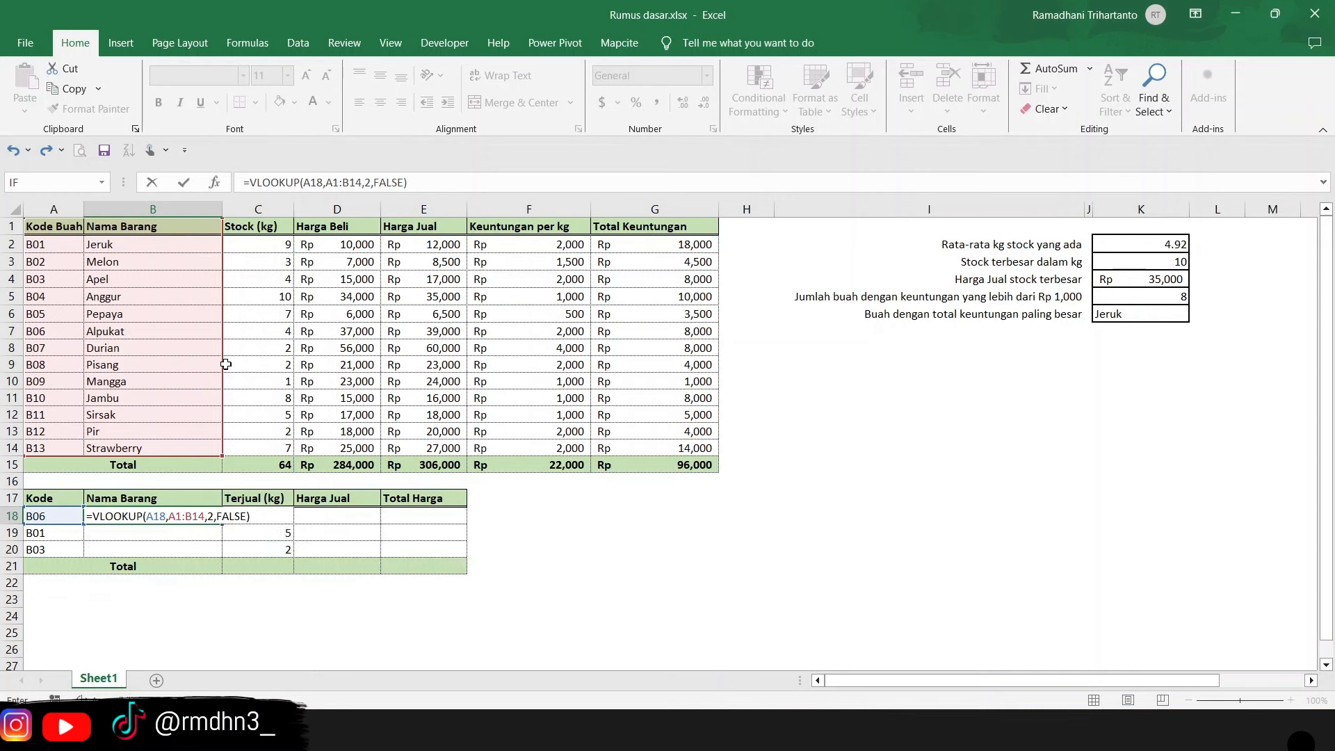
key("Return")
- Make the table array in the B18 formula absolute, giving =VLOOKUP(A18,$A$1:$B$14,2,FALSE)
left_click(165, 515)
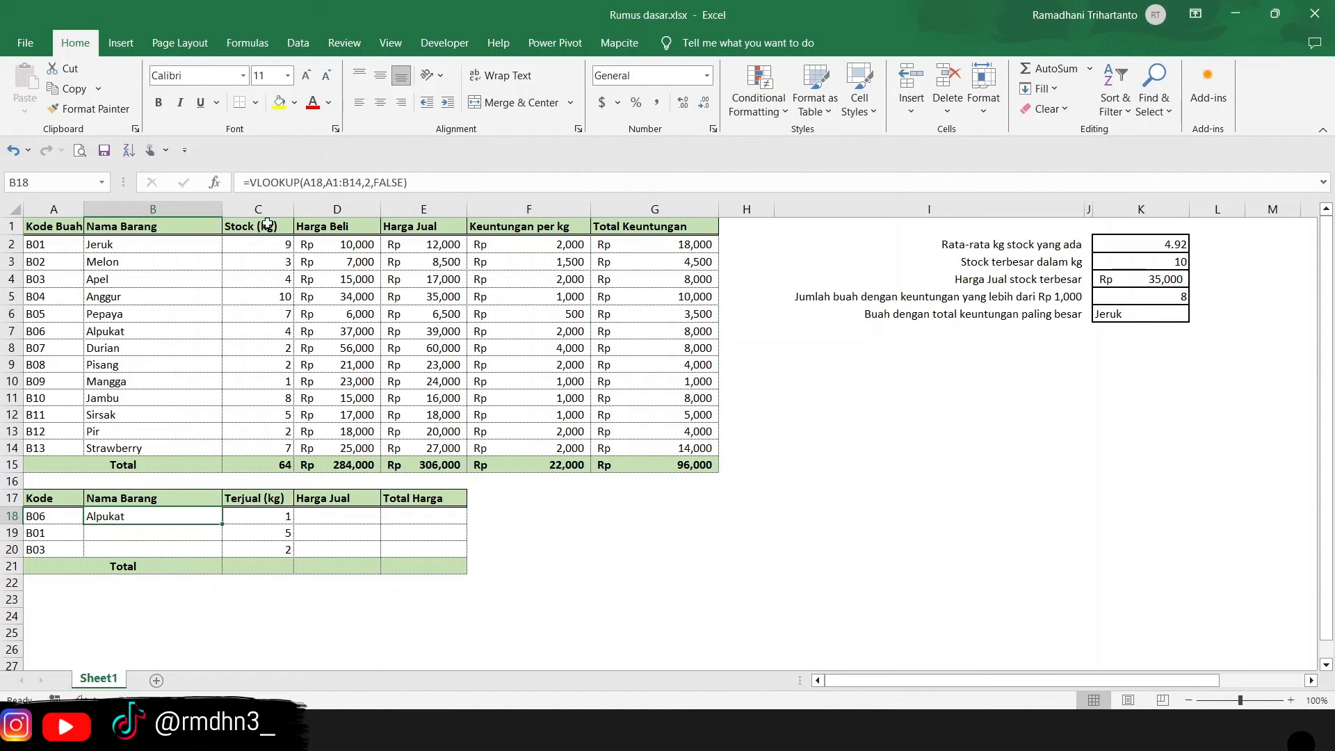
left_click(304, 182)
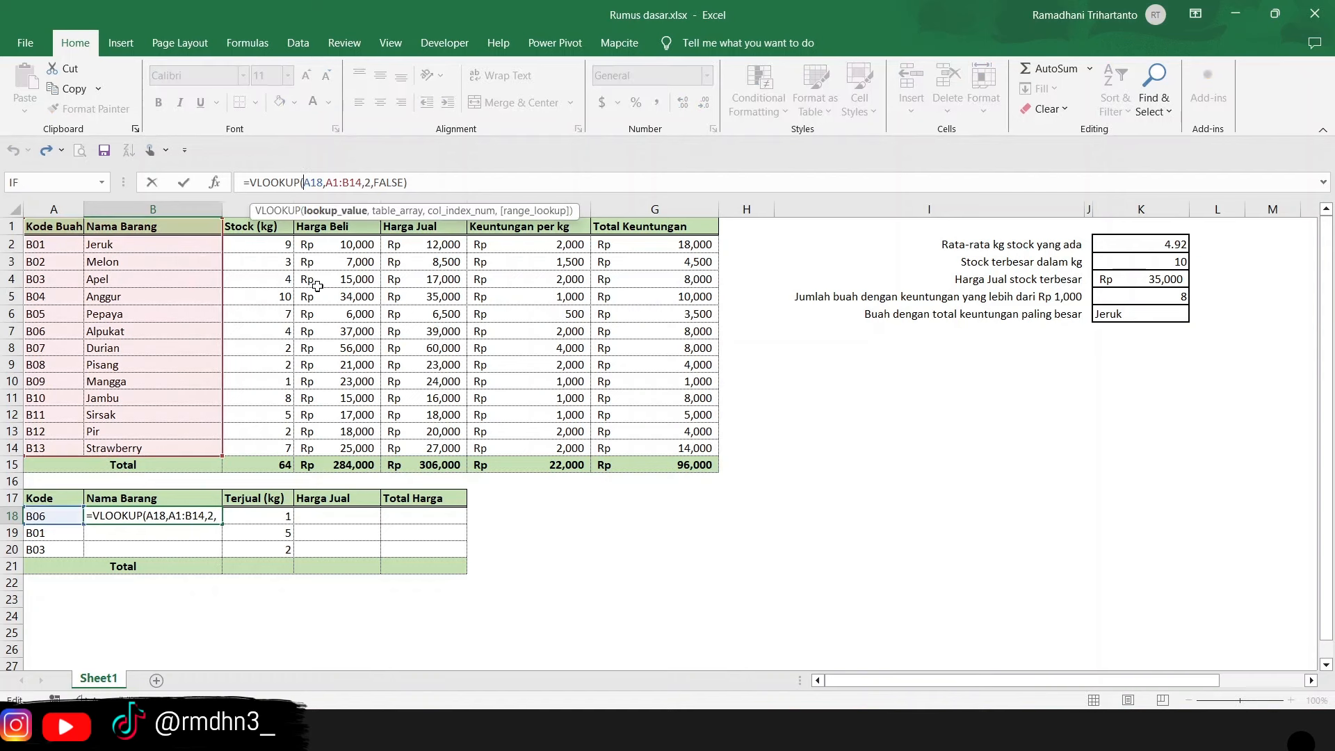
left_click(349, 182)
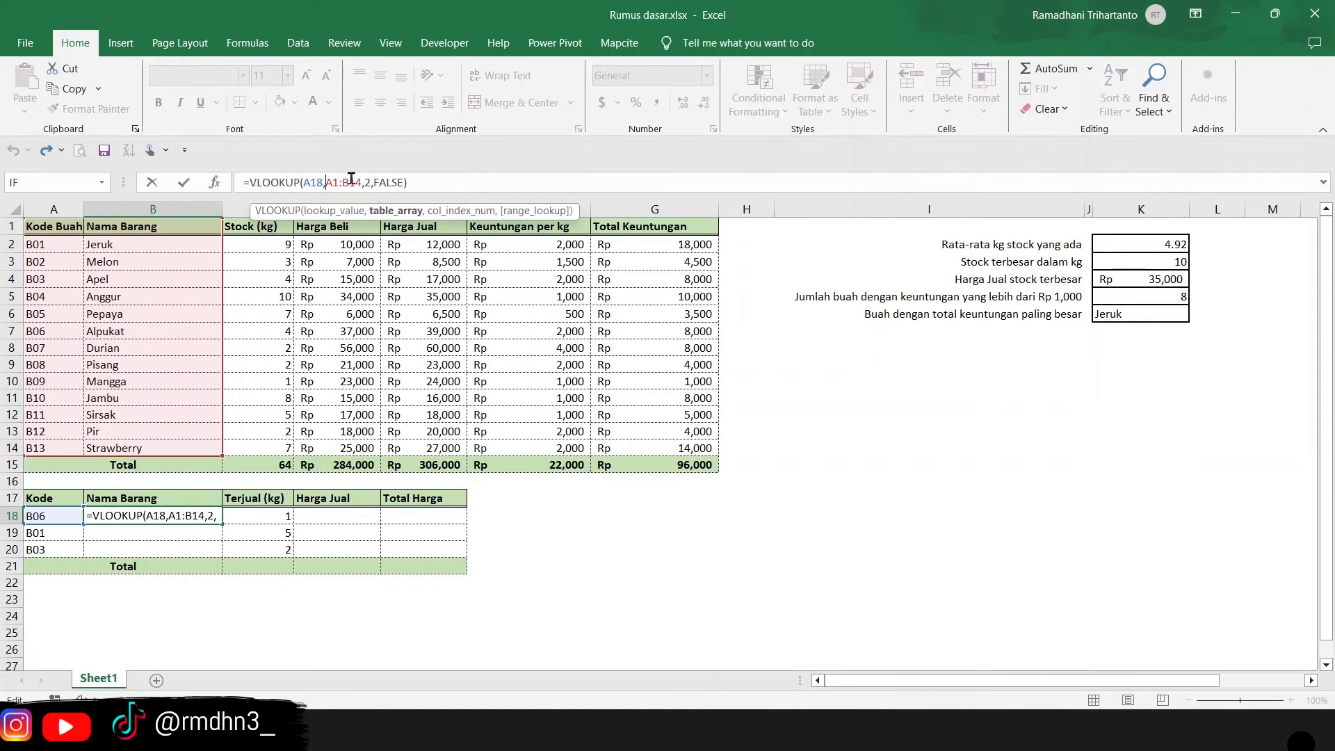
key("F4")
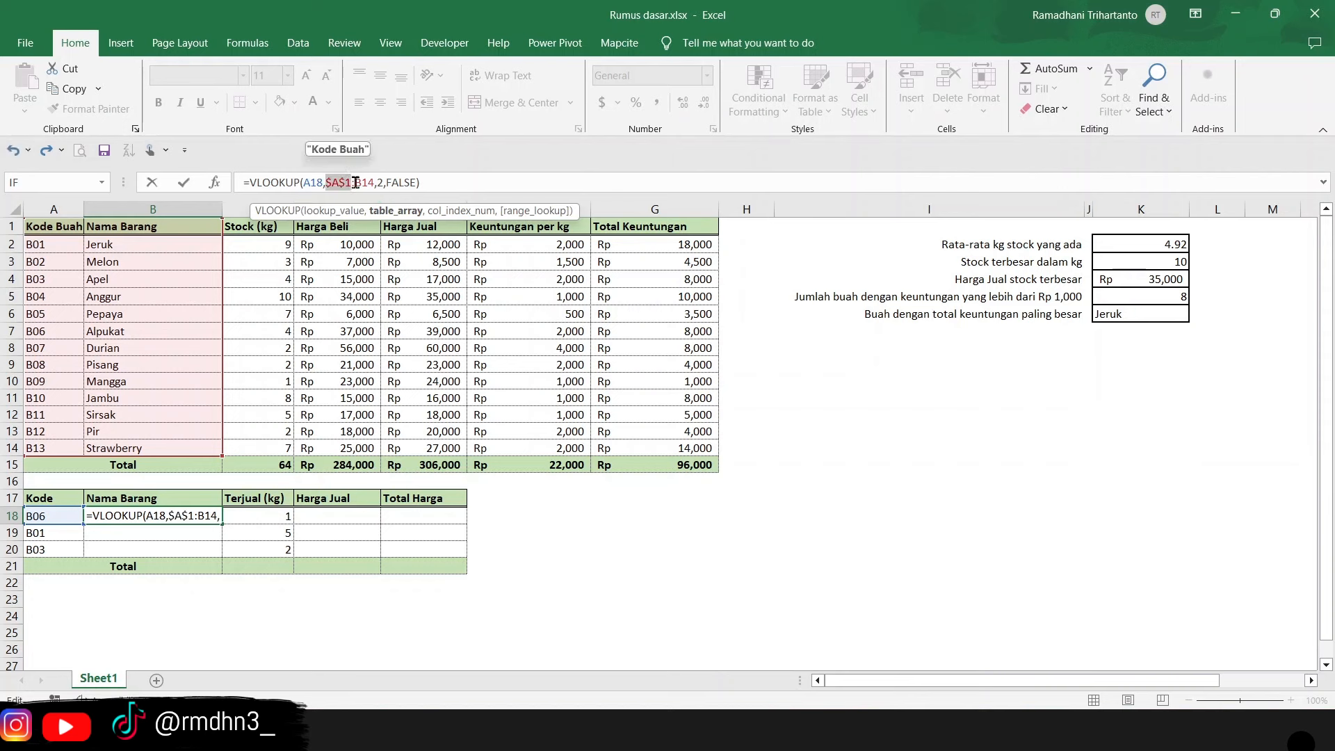
double_click(369, 183)
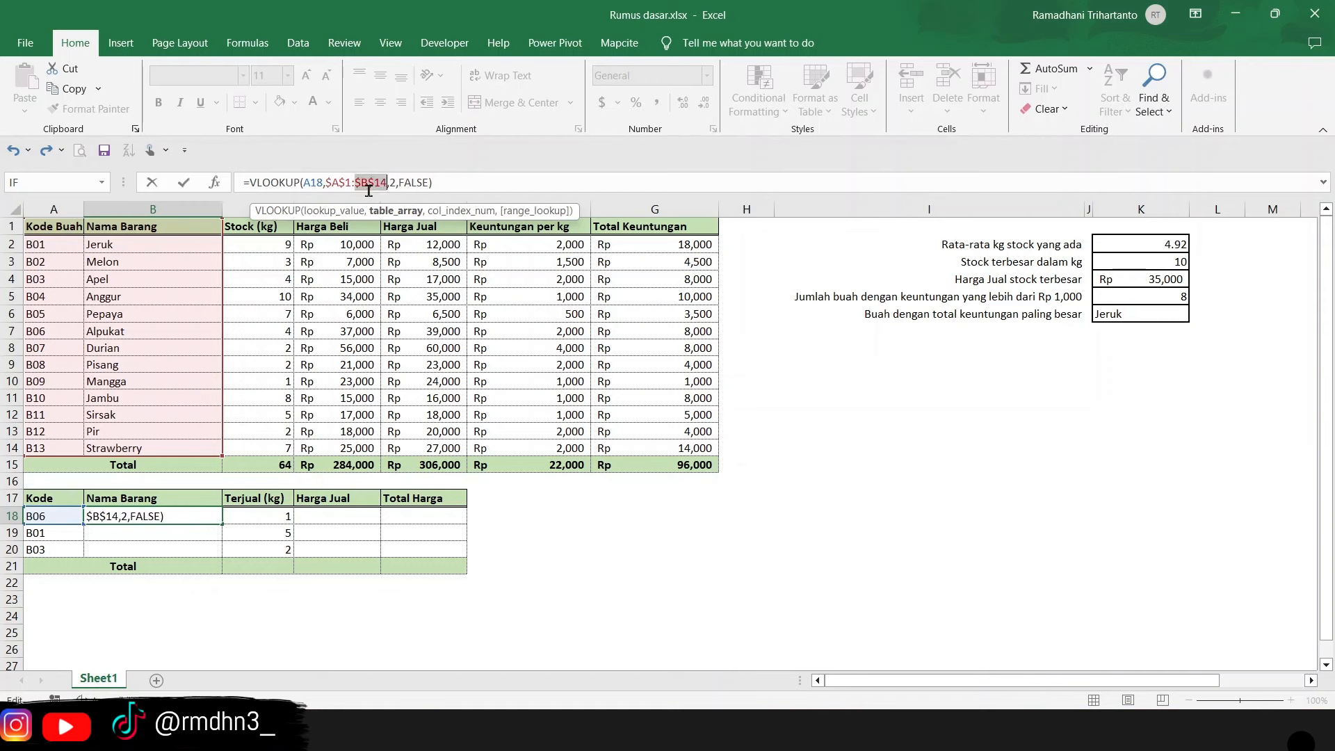
left_click(485, 183)
key("Return")
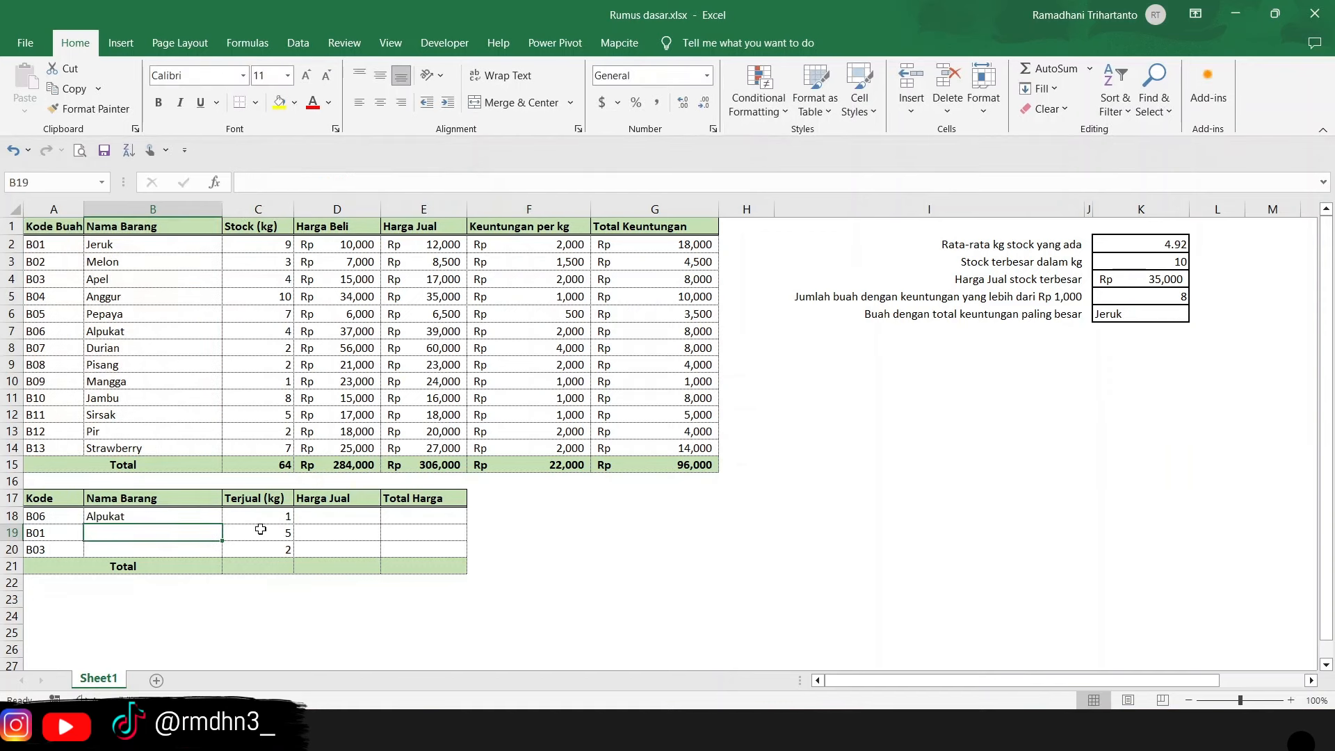
- Fill the B18 VLOOKUP formula down through B20 and check the copied formulas in B19 and B20
left_click(170, 514)
left_click_drag(222, 524, 222, 556)
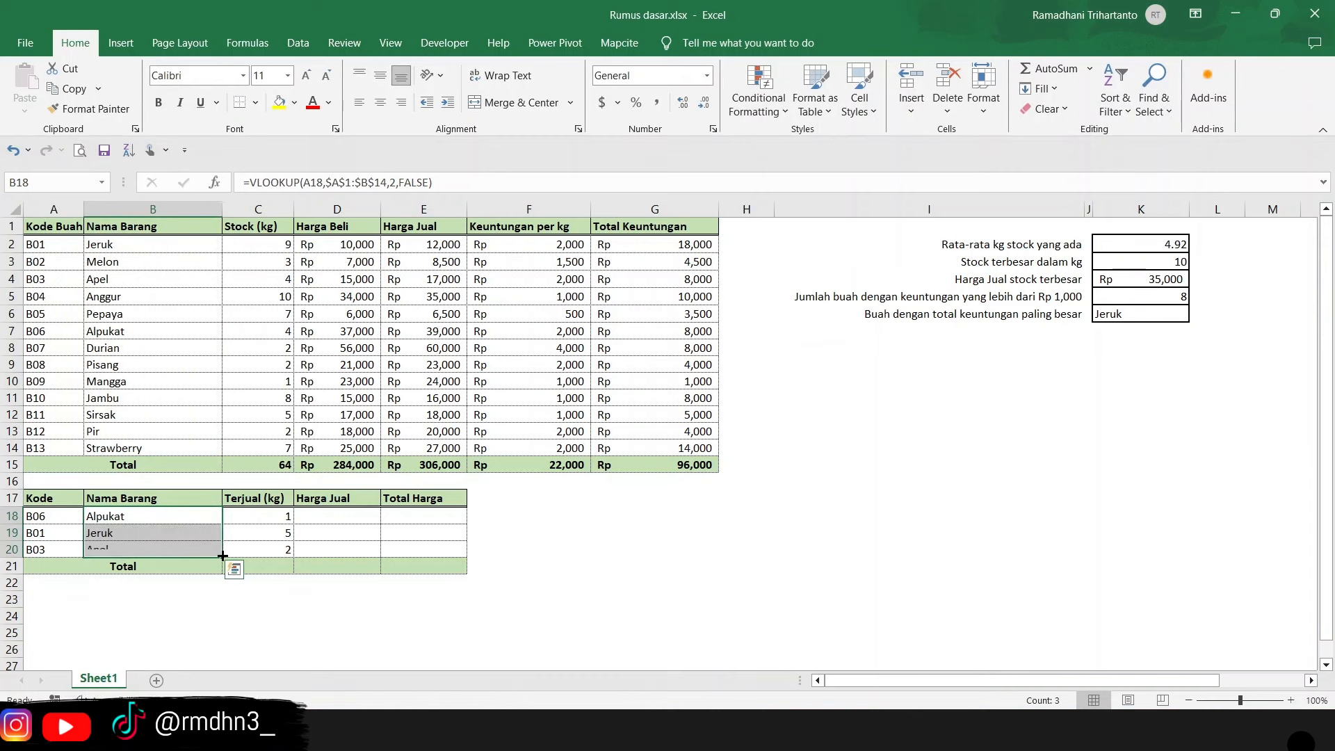
left_click(142, 534)
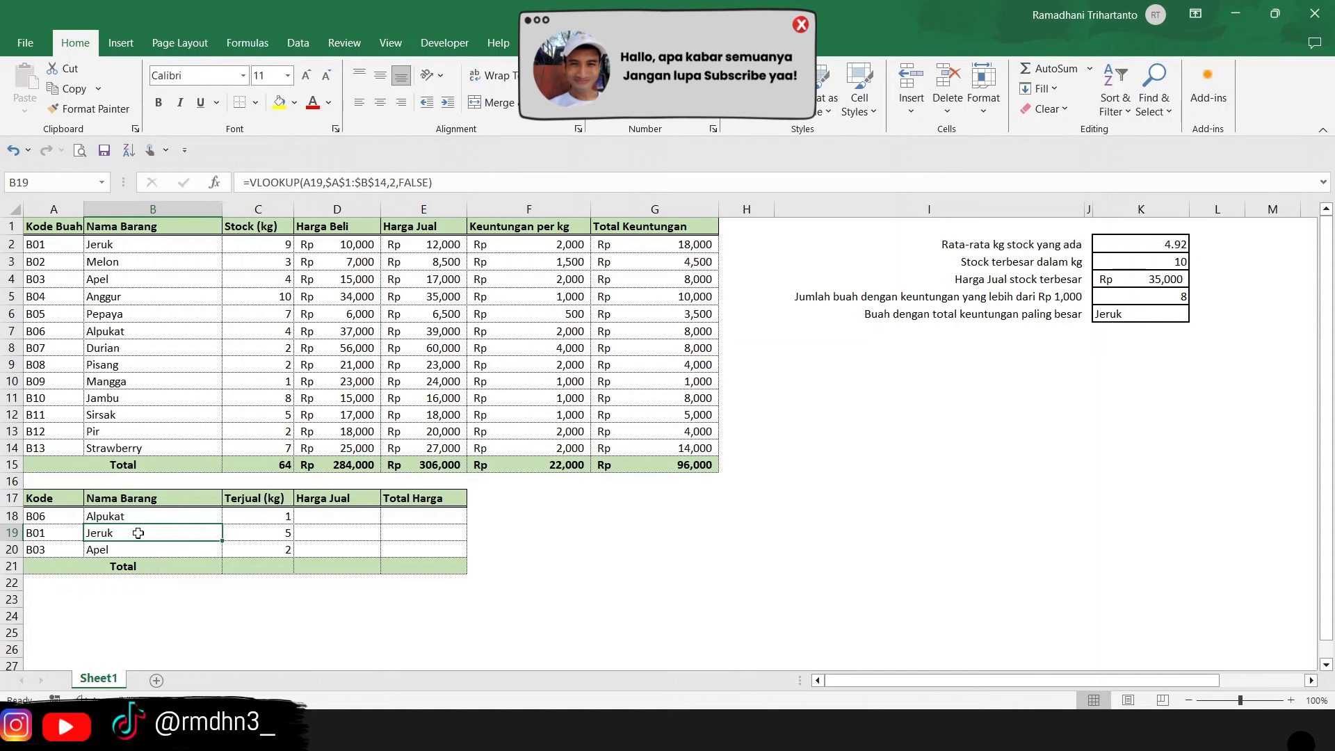
left_click(116, 555)
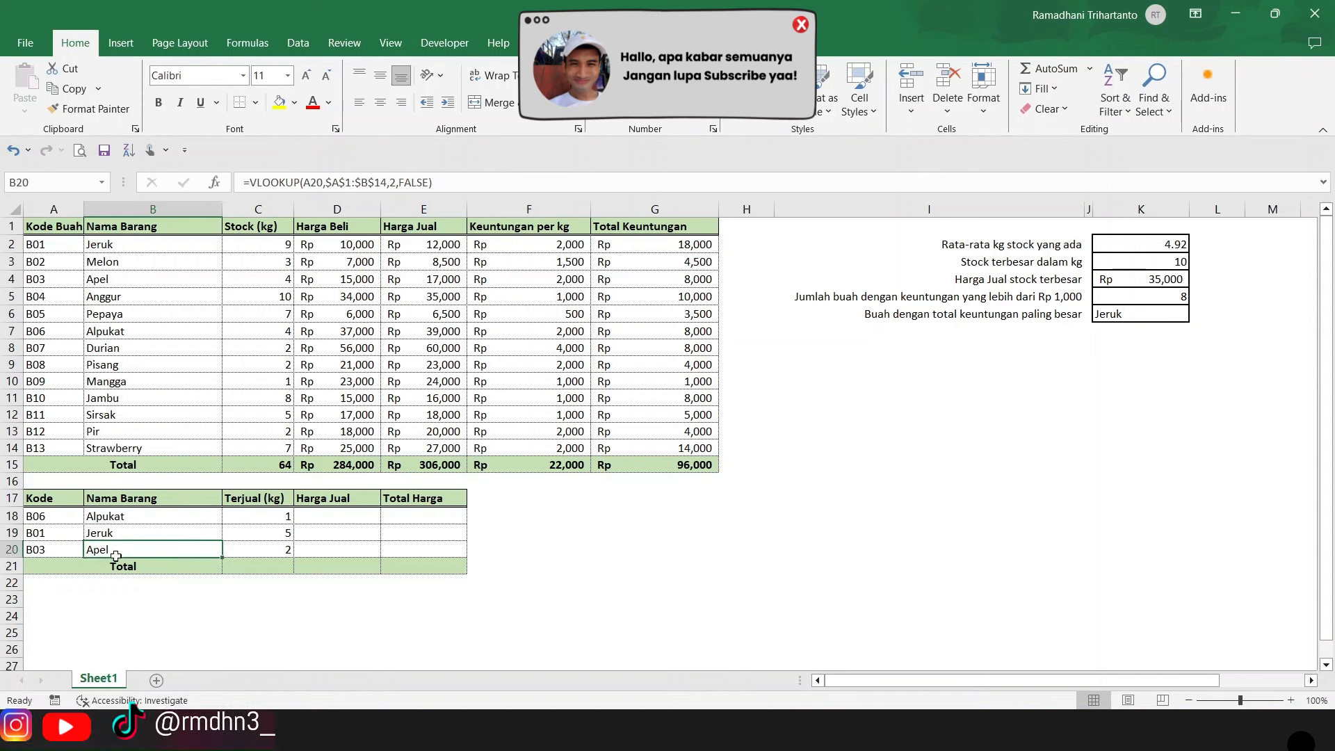
- Begin a SUMIF formula in D18 under Harga Jual with the fruit names in B2:B14 as the range
left_click(344, 525)
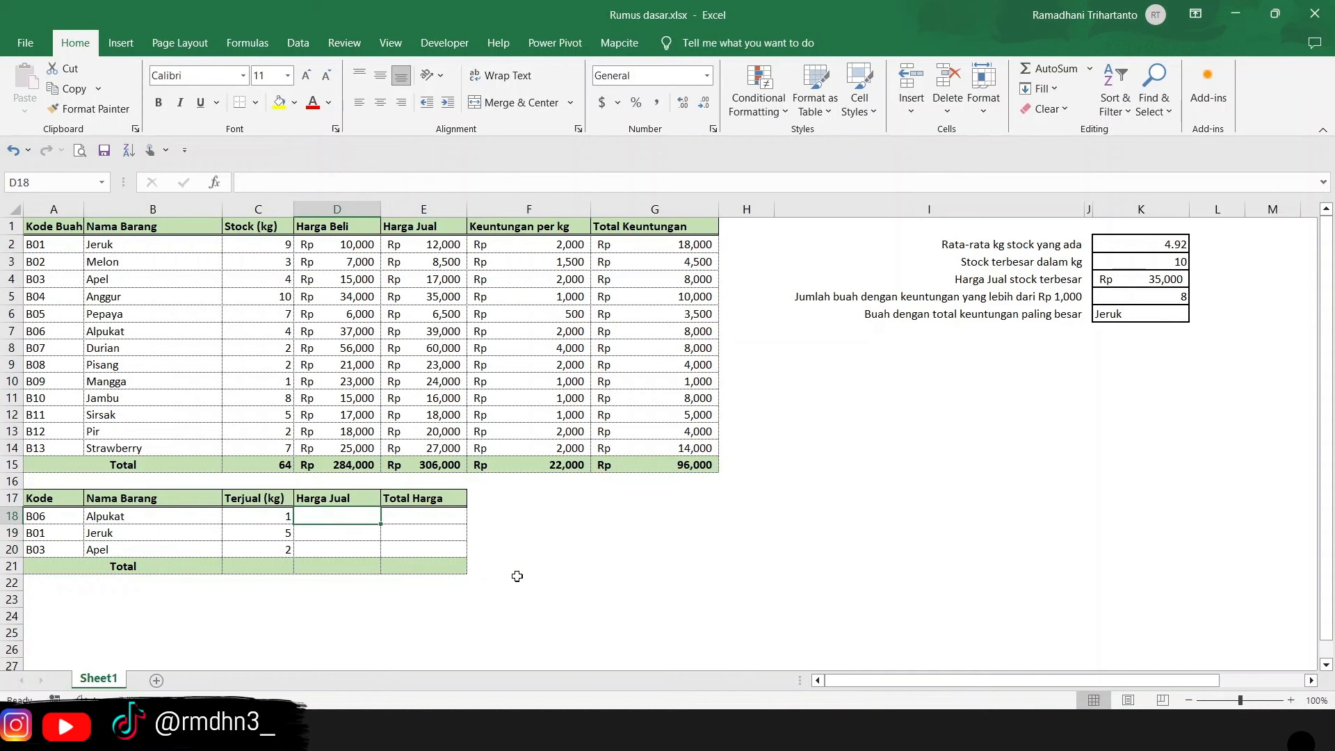
type("=")
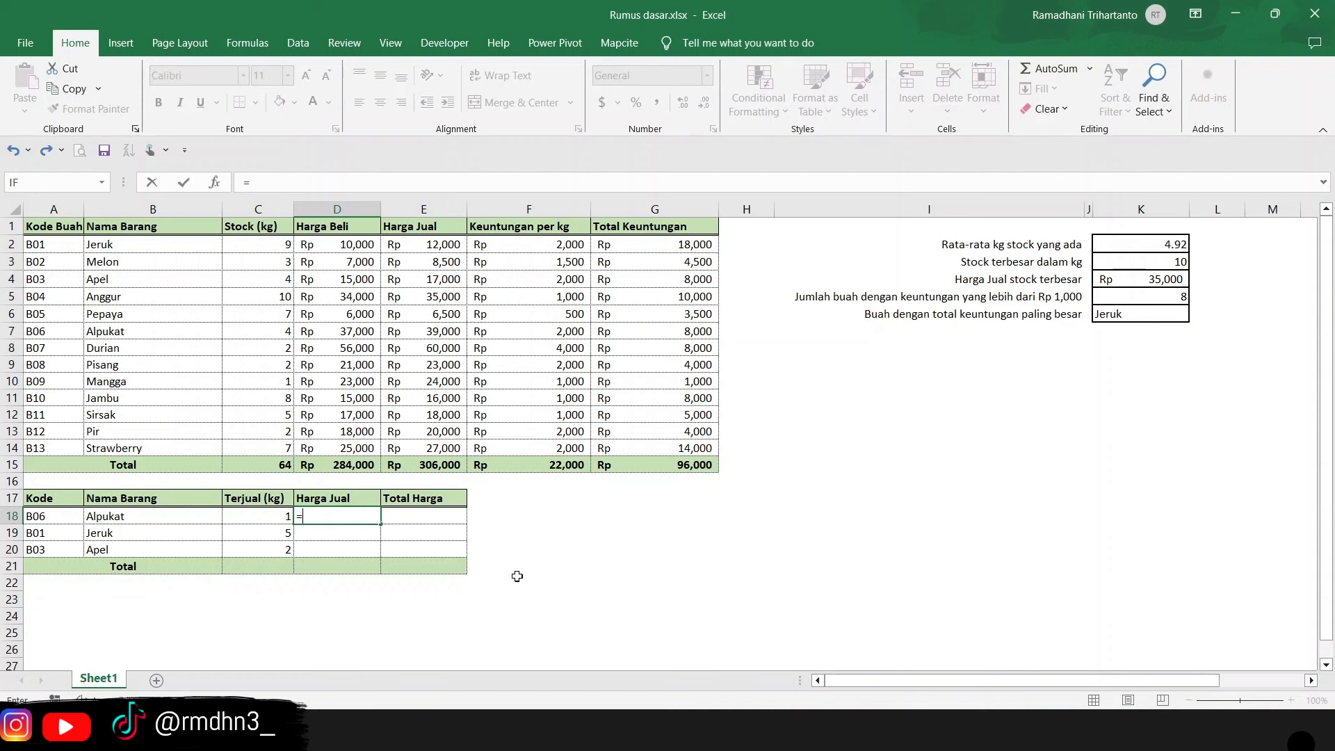
type("SUM")
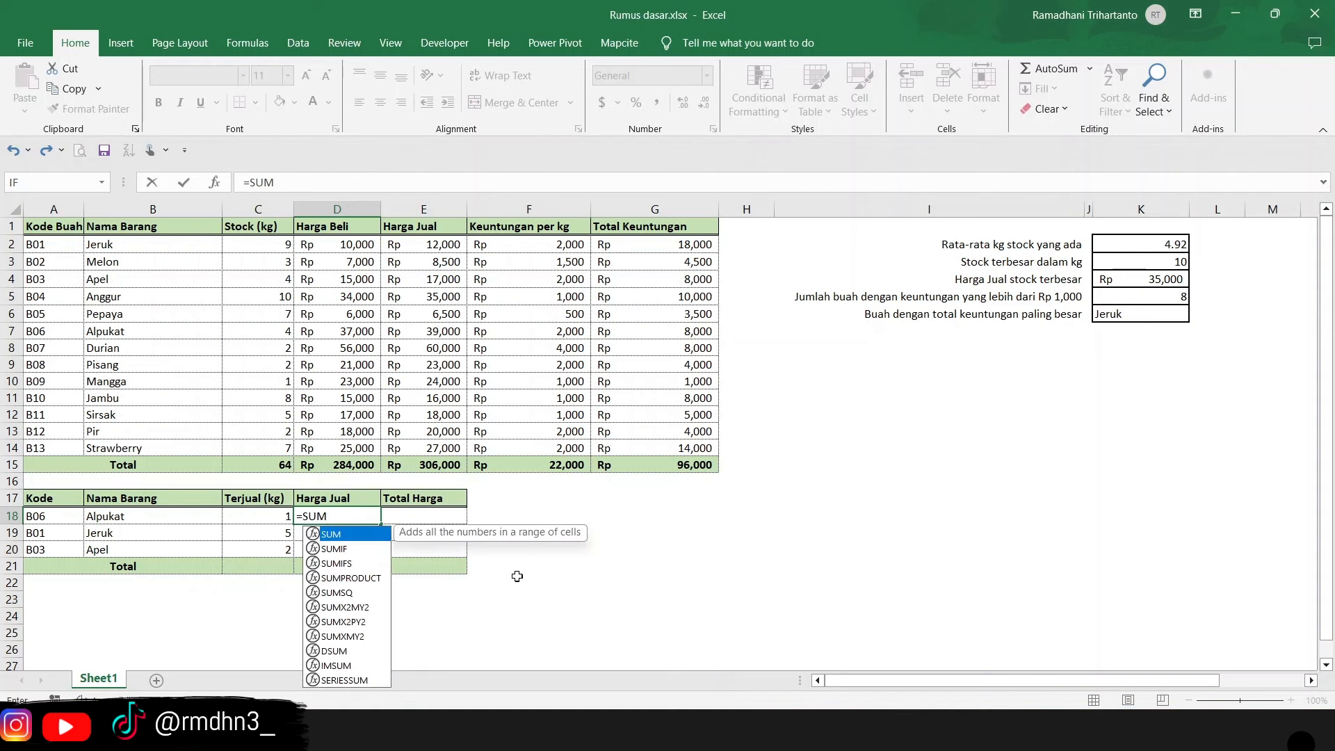
type("IF(")
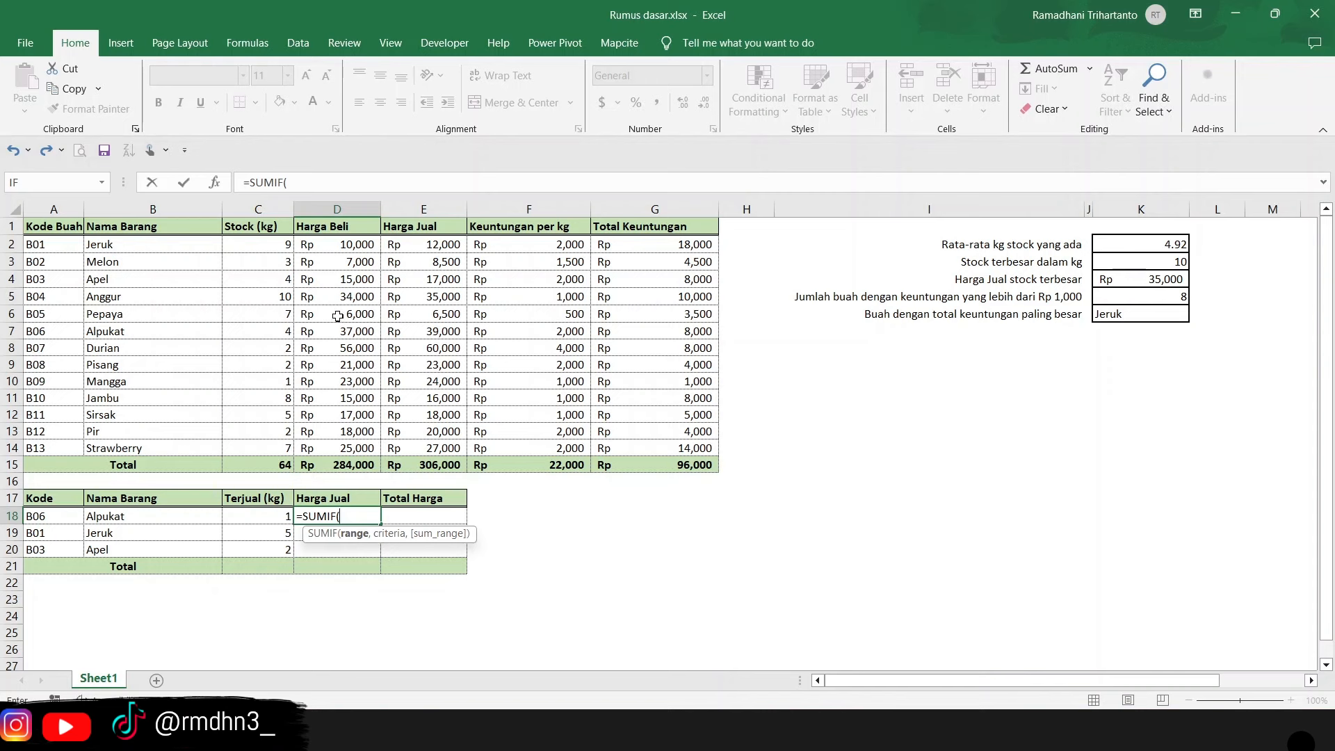
left_click_drag(136, 245, 155, 448)
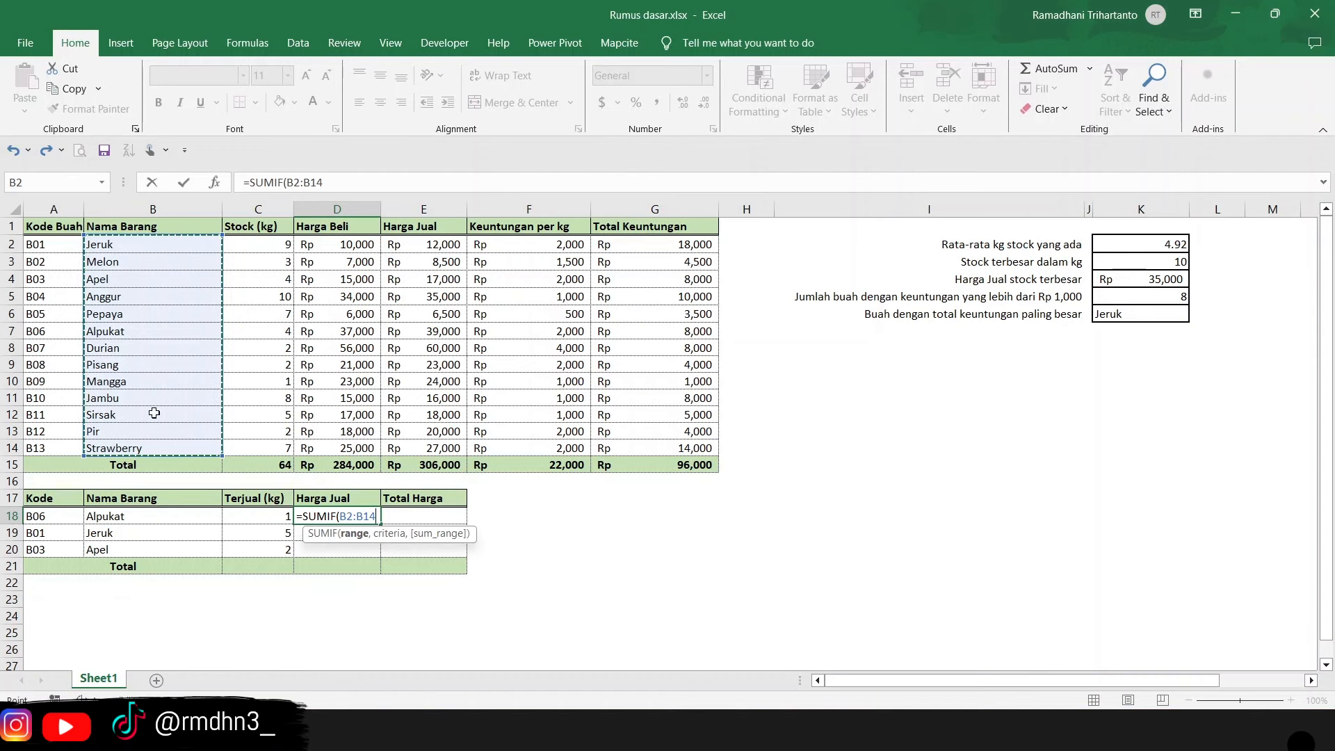
type(",")
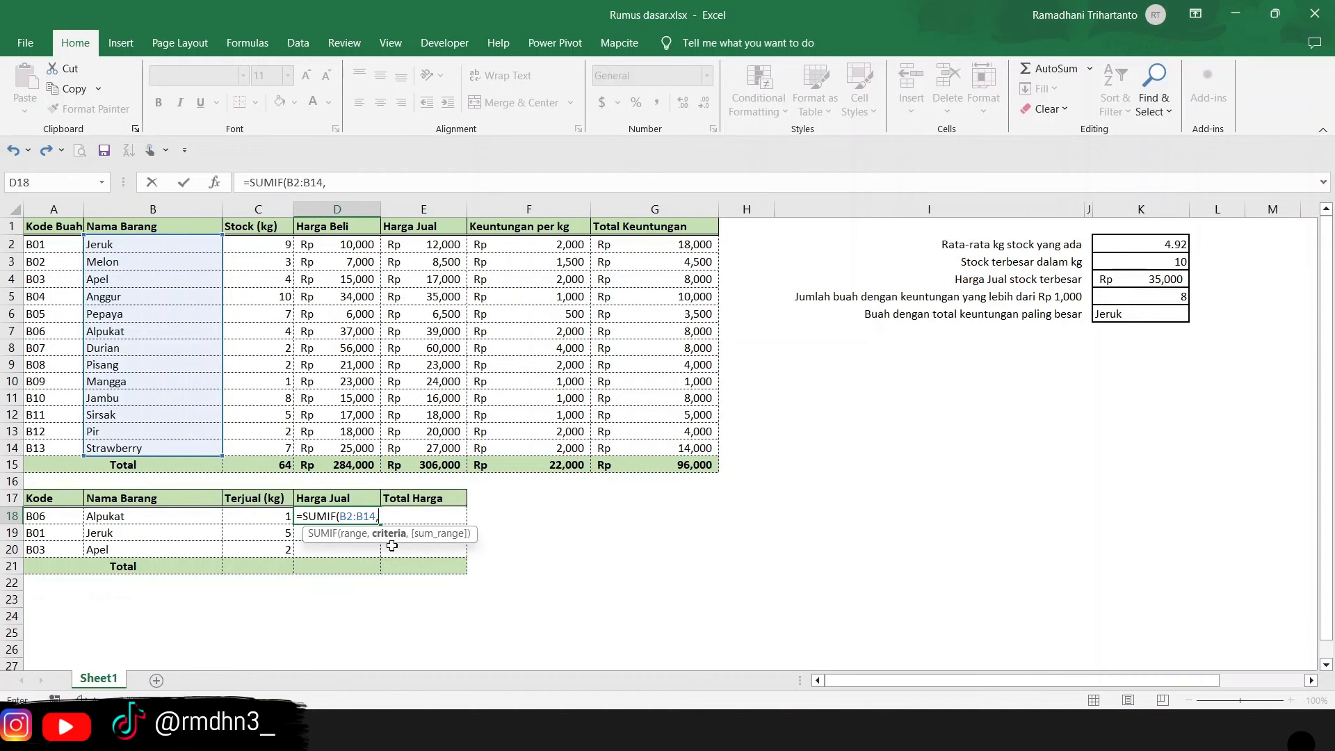
- Complete D18 with criterion B18 and sum range E2:E14 as =SUMIF(B2:B14,B18,E2:E14), and check the finished formula
left_click(96, 515)
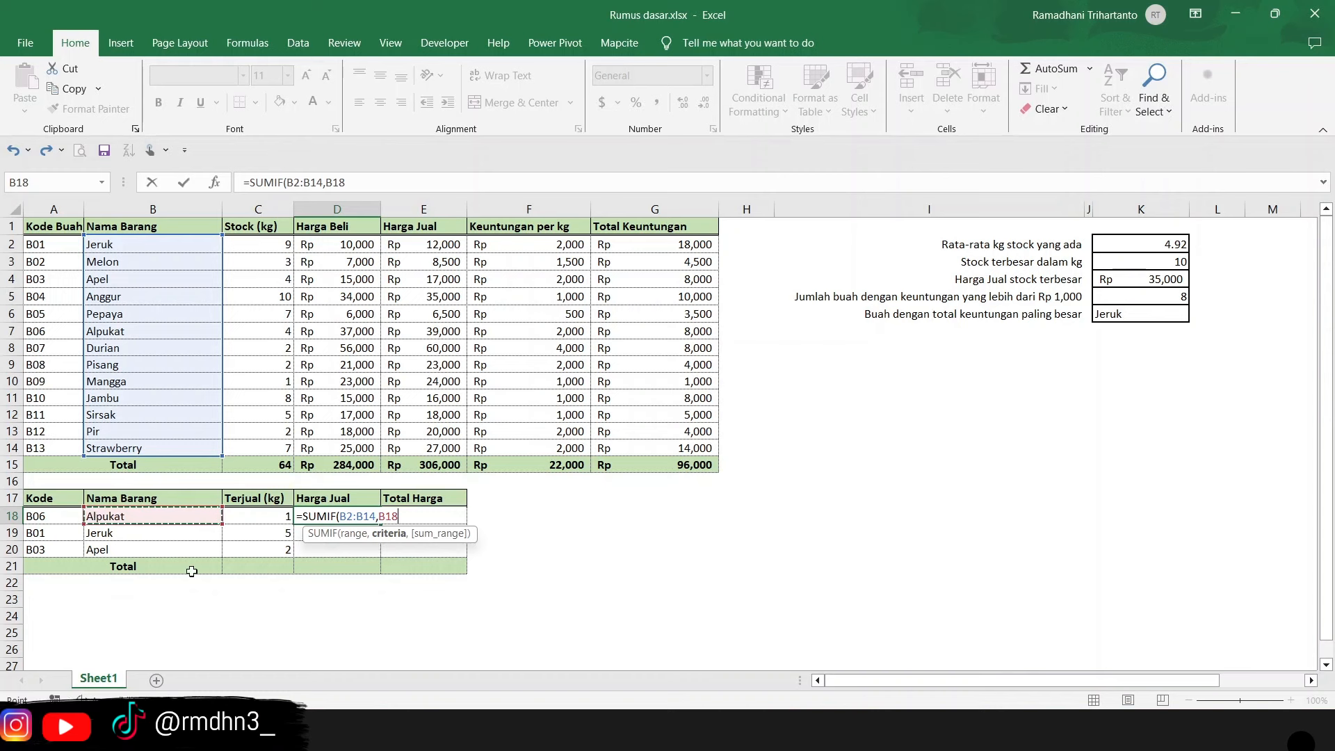
type(",")
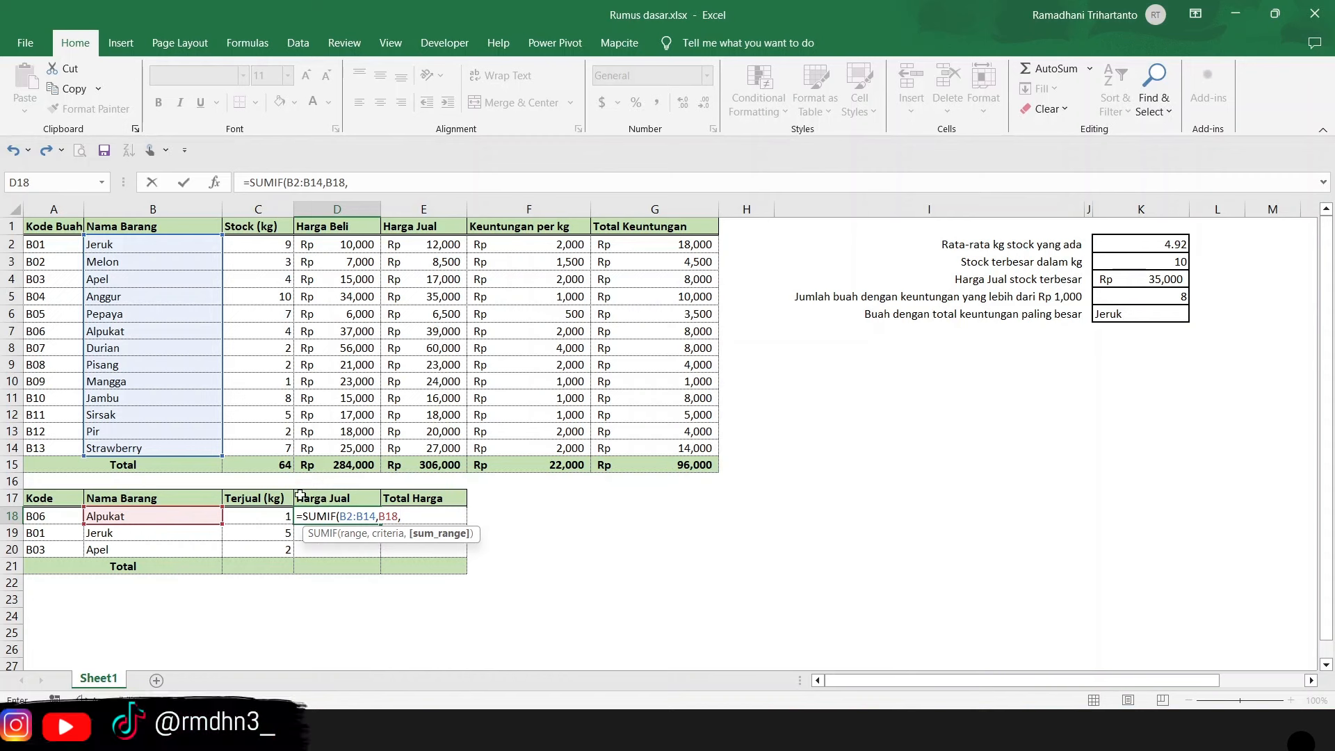
left_click_drag(438, 243, 452, 449)
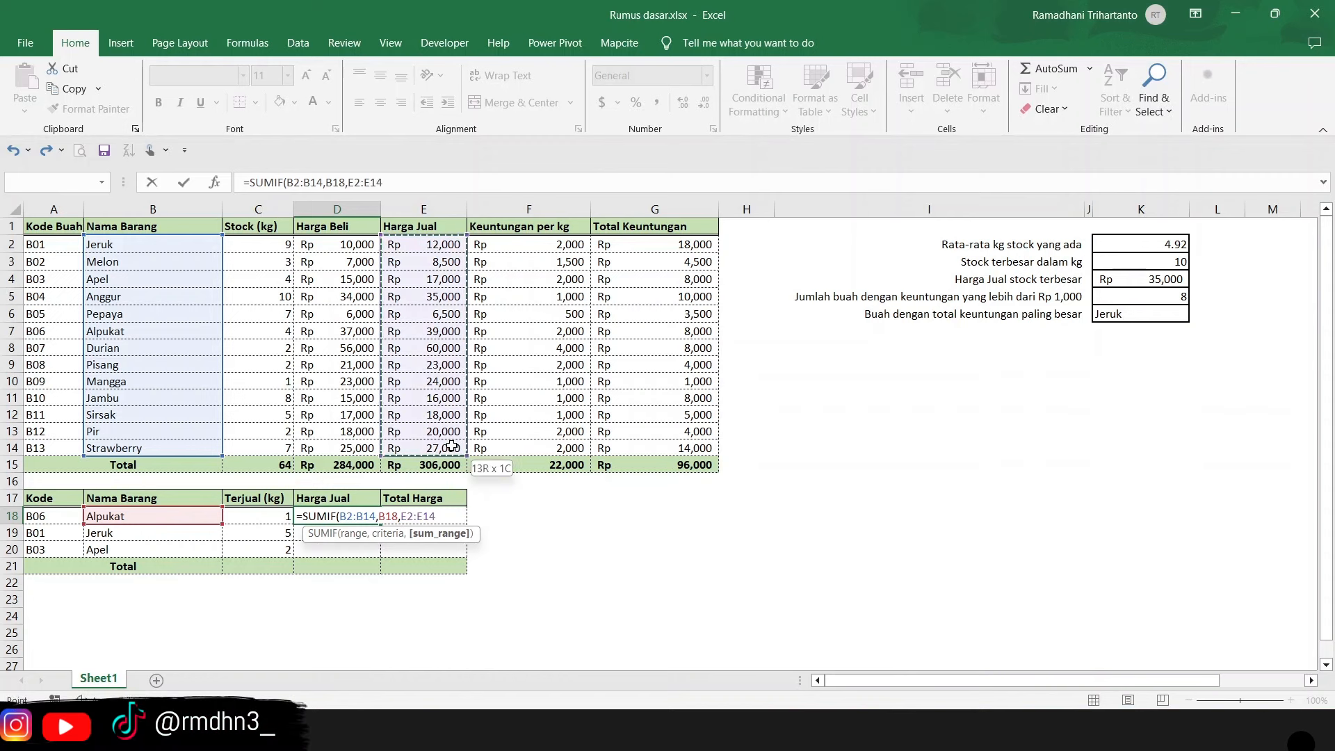
type(")")
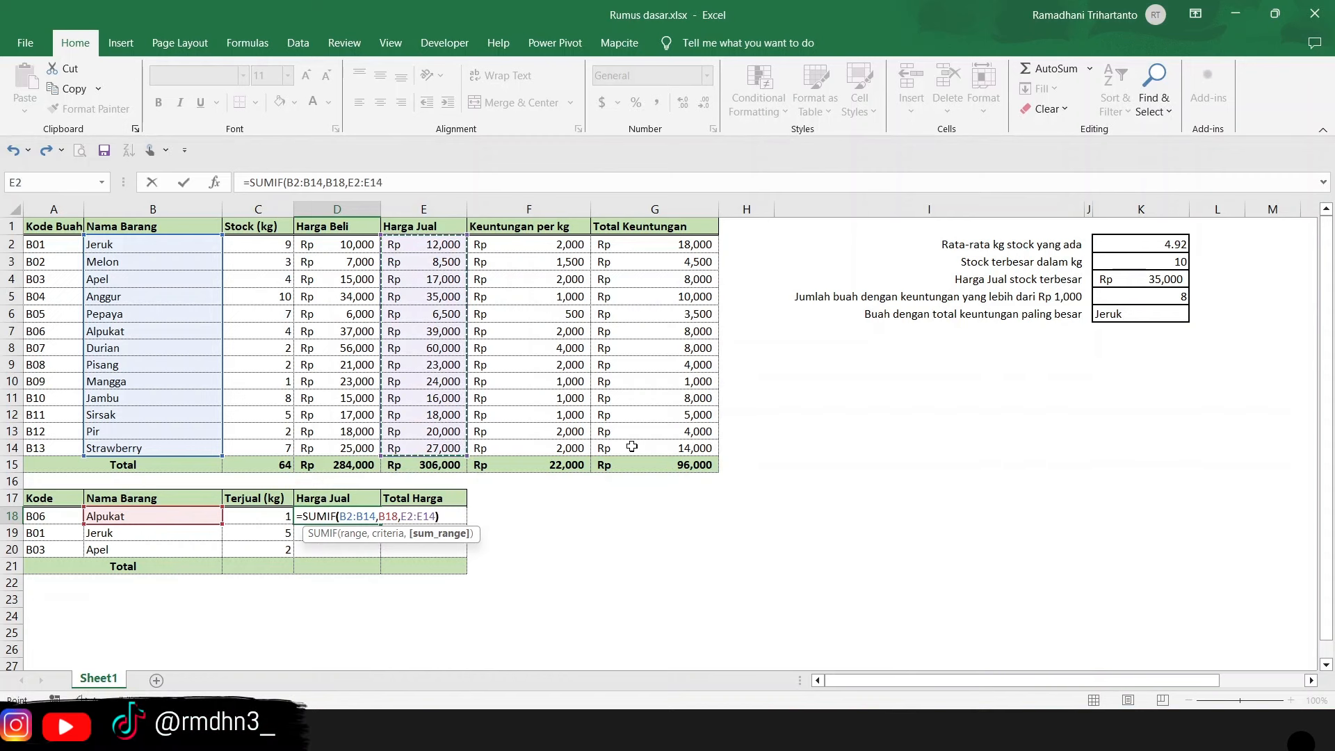
key("Return")
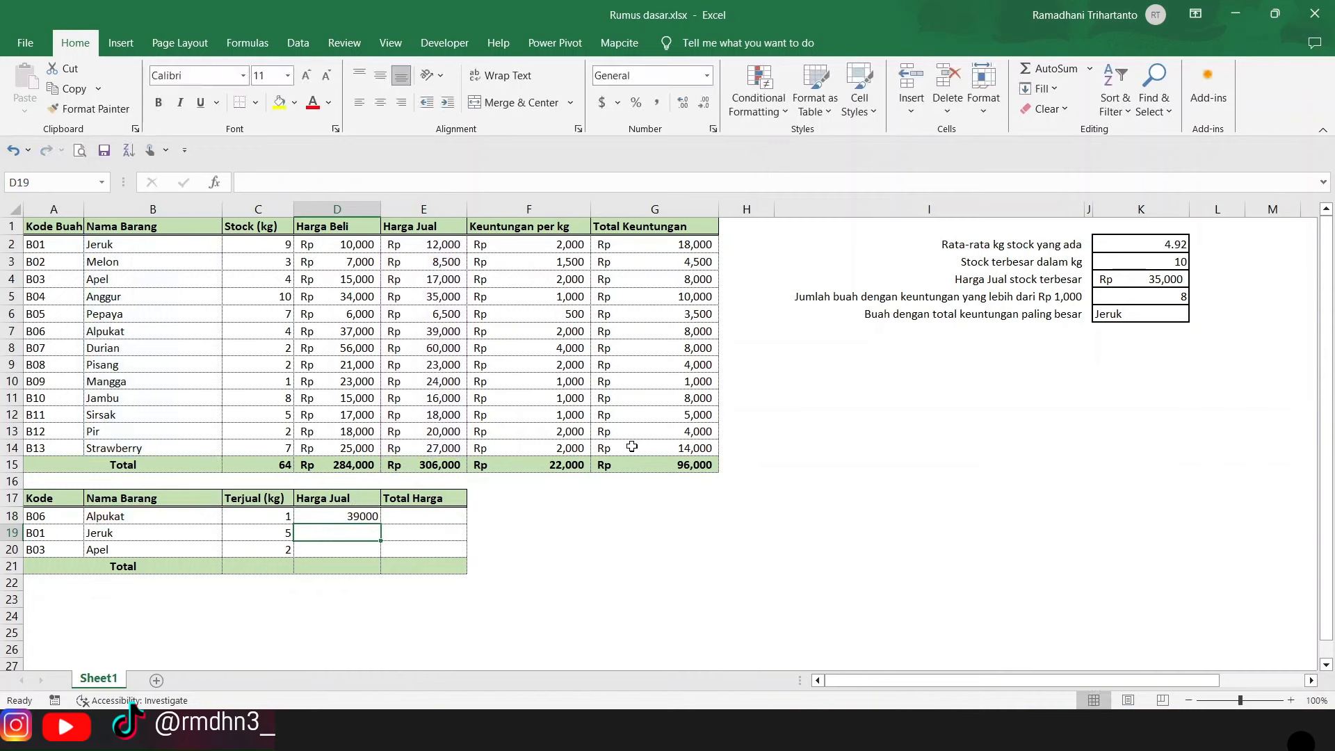
left_click(359, 516)
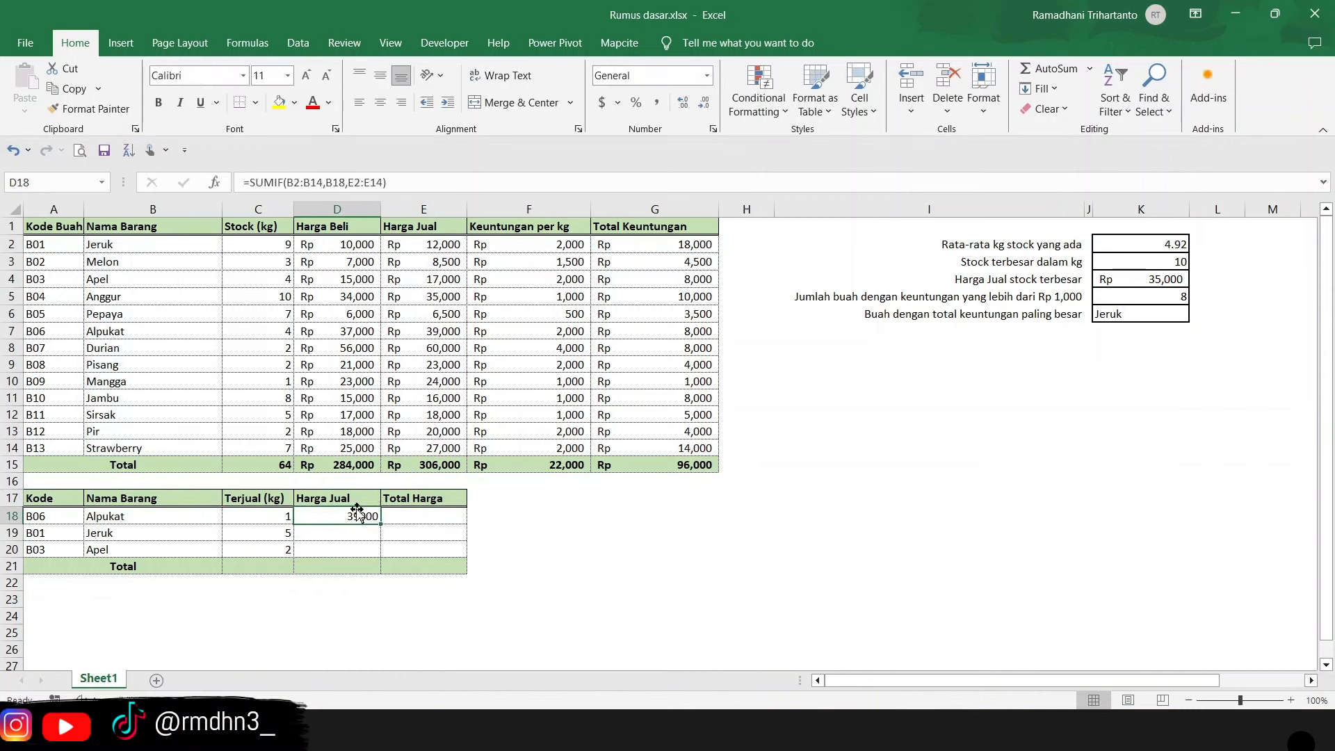
left_click(617, 103)
left_click(662, 233)
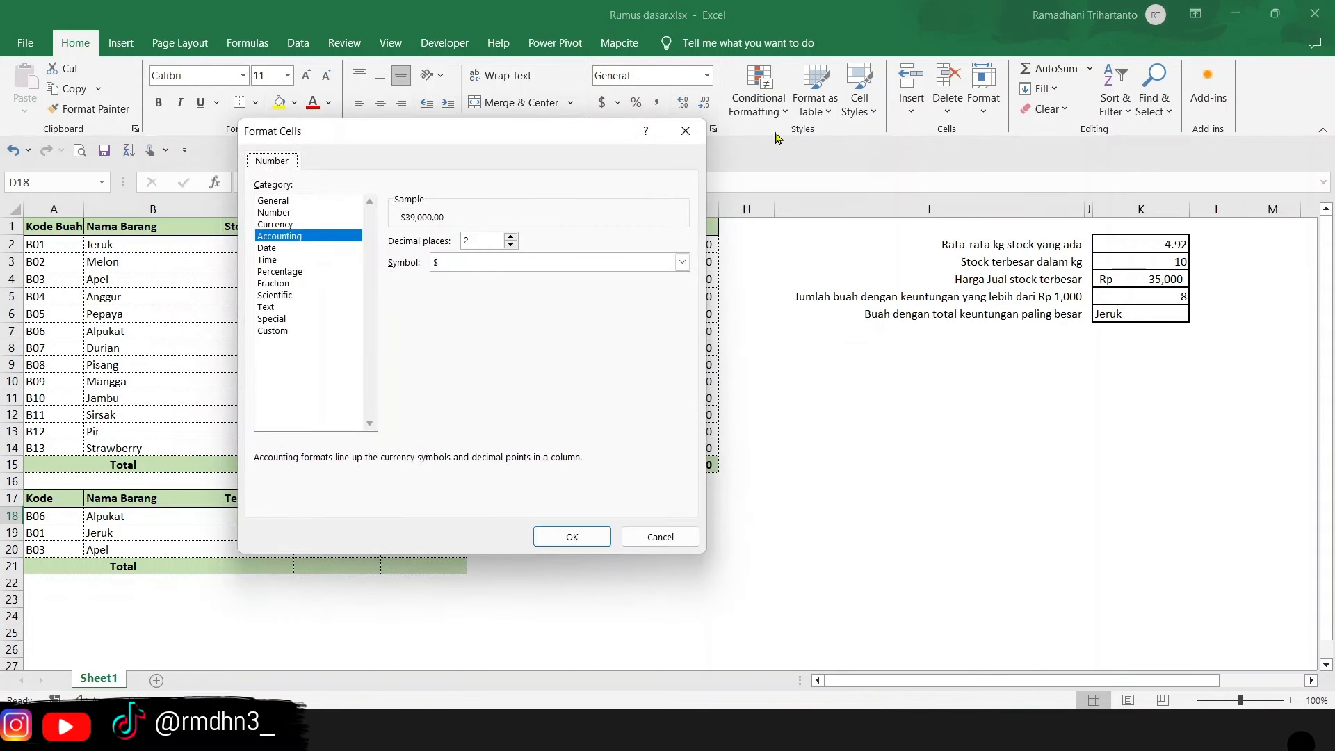
left_click(685, 131)
- Format D18 with the Accounting format, using the Rp Indonesian symbol and 0 decimal places
left_click(618, 103)
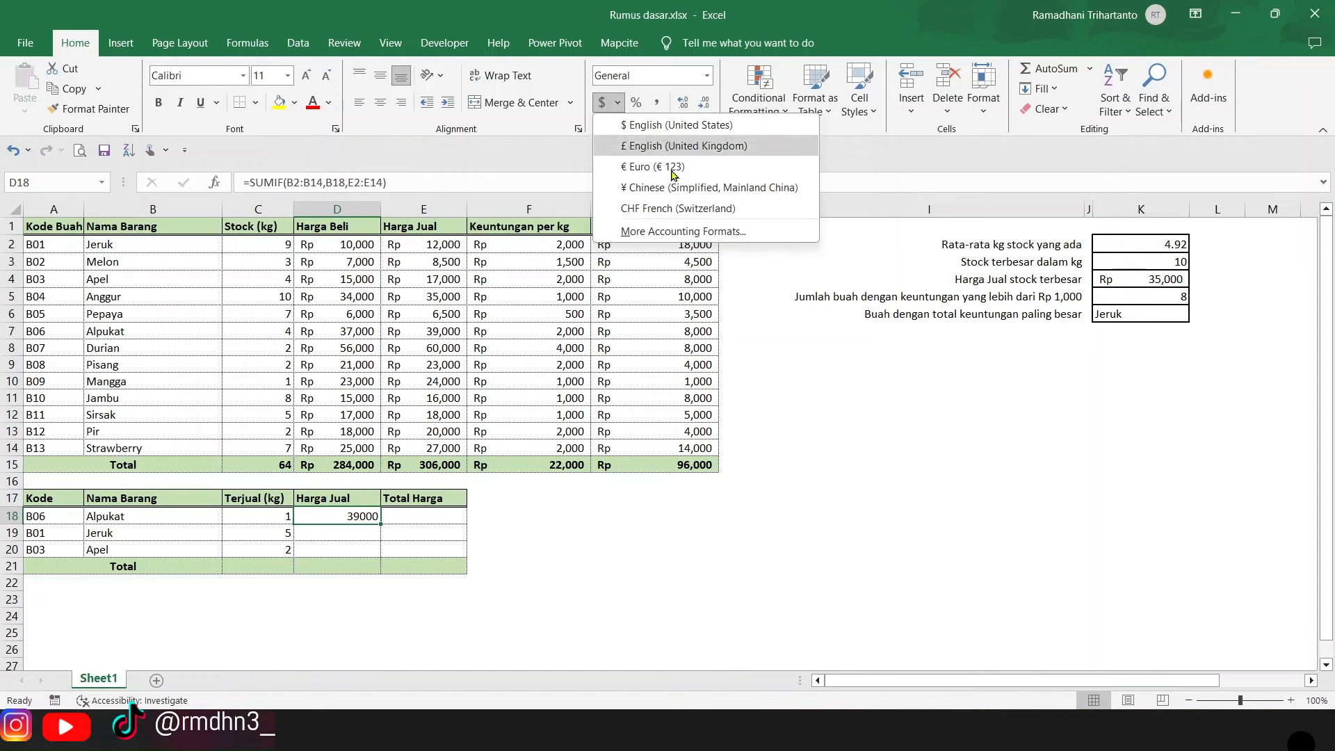
left_click(646, 231)
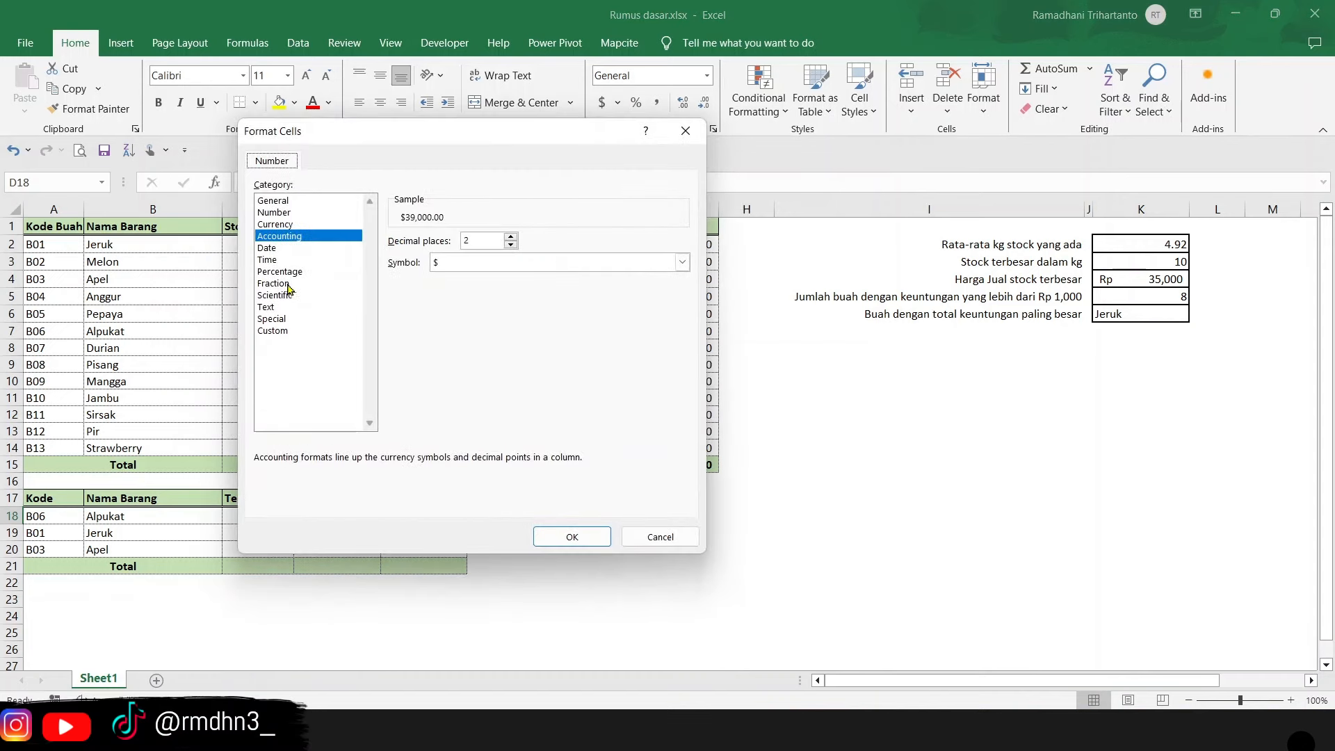
left_click(682, 262)
scroll(675, 382, "down", 10)
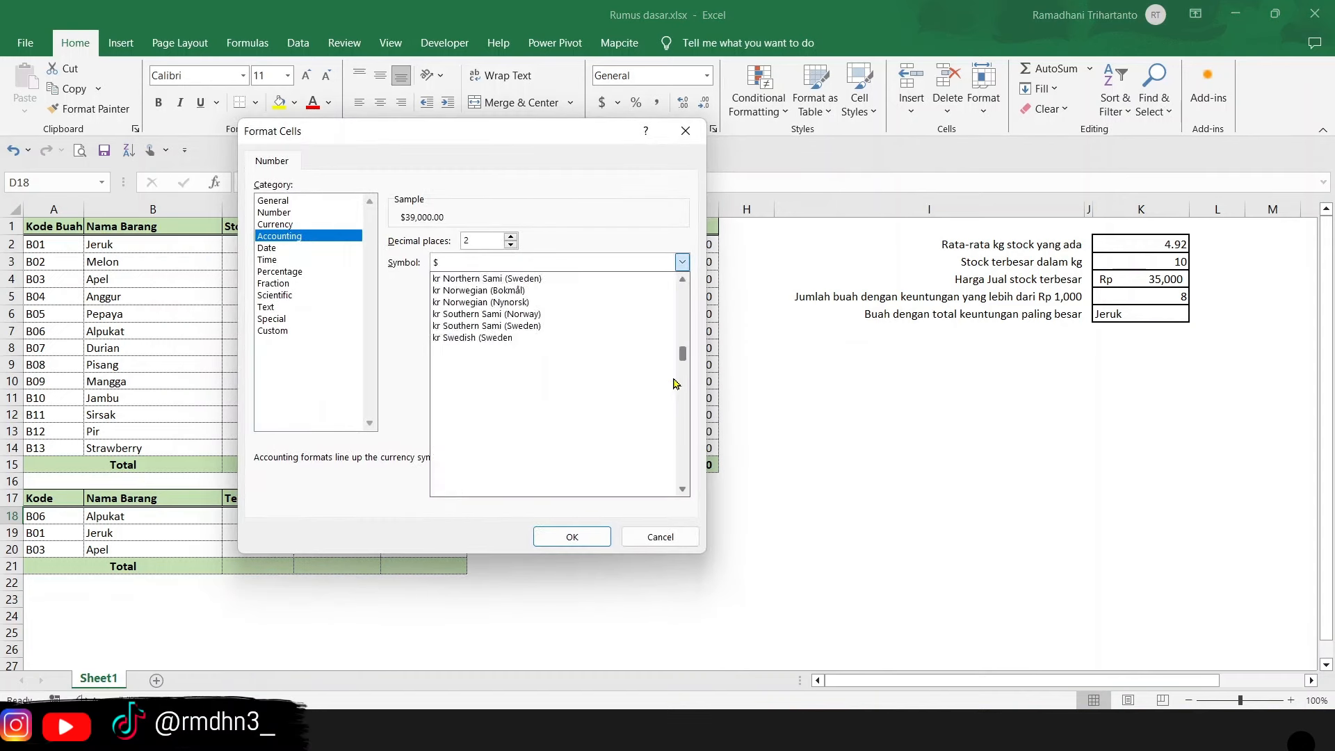
scroll(674, 383, "down", 10)
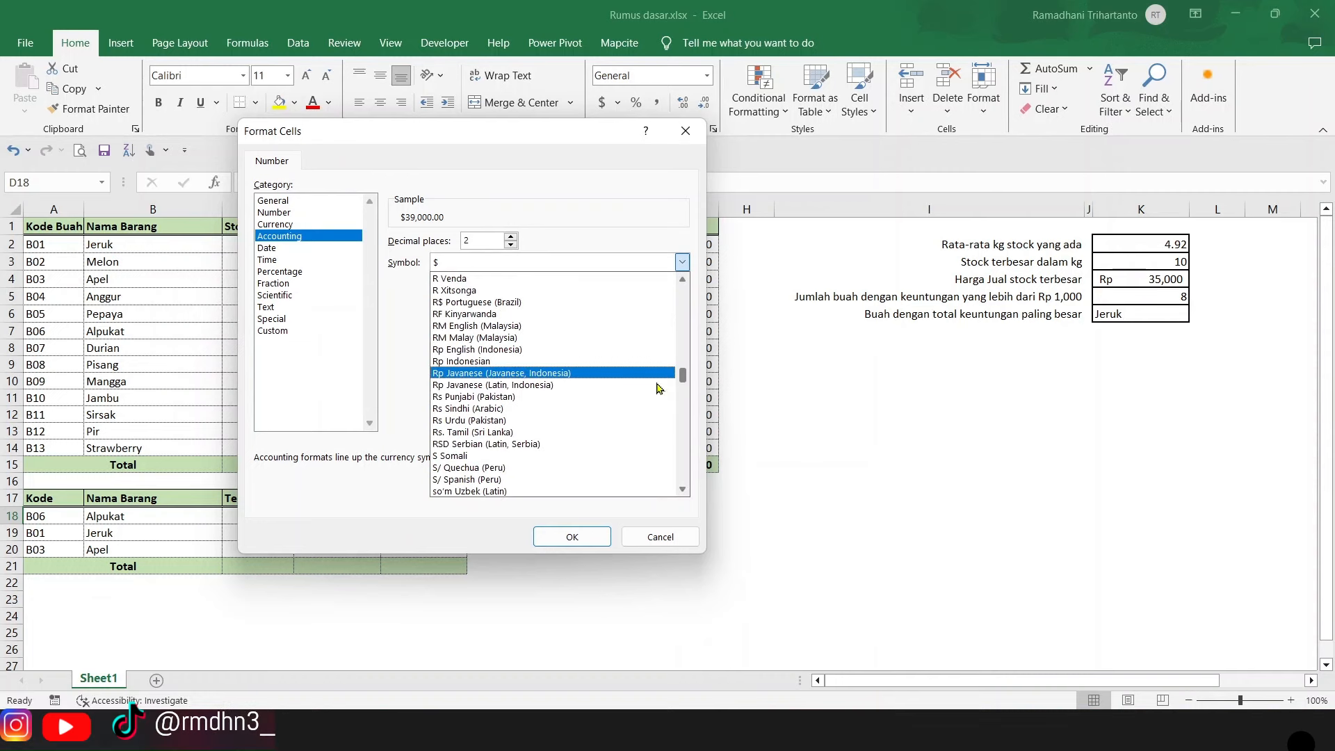
left_click(521, 361)
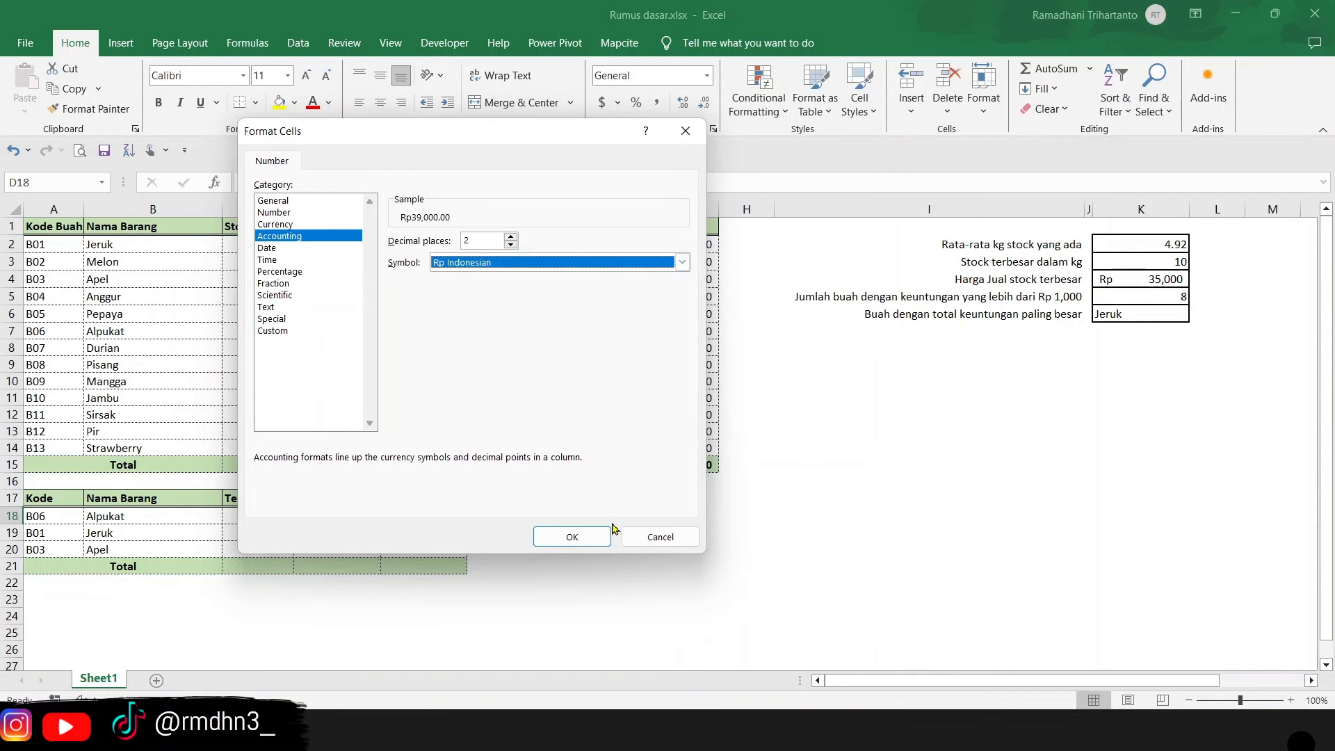
left_click(509, 244)
left_click(510, 245)
left_click(563, 539)
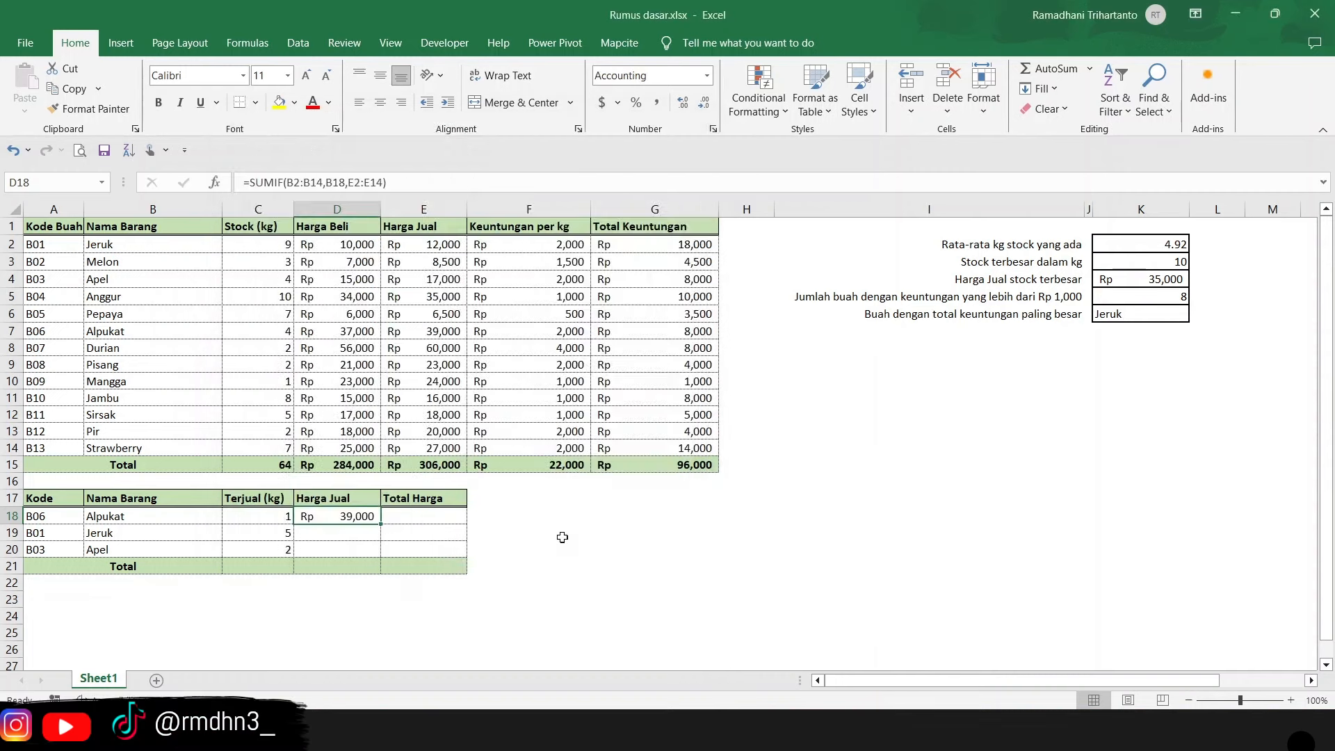
- Make both ranges in the D18 formula absolute, giving =SUMIF($B$2:$B$14,B18,$E$2:$E$14)
left_click(360, 550)
left_click(350, 517)
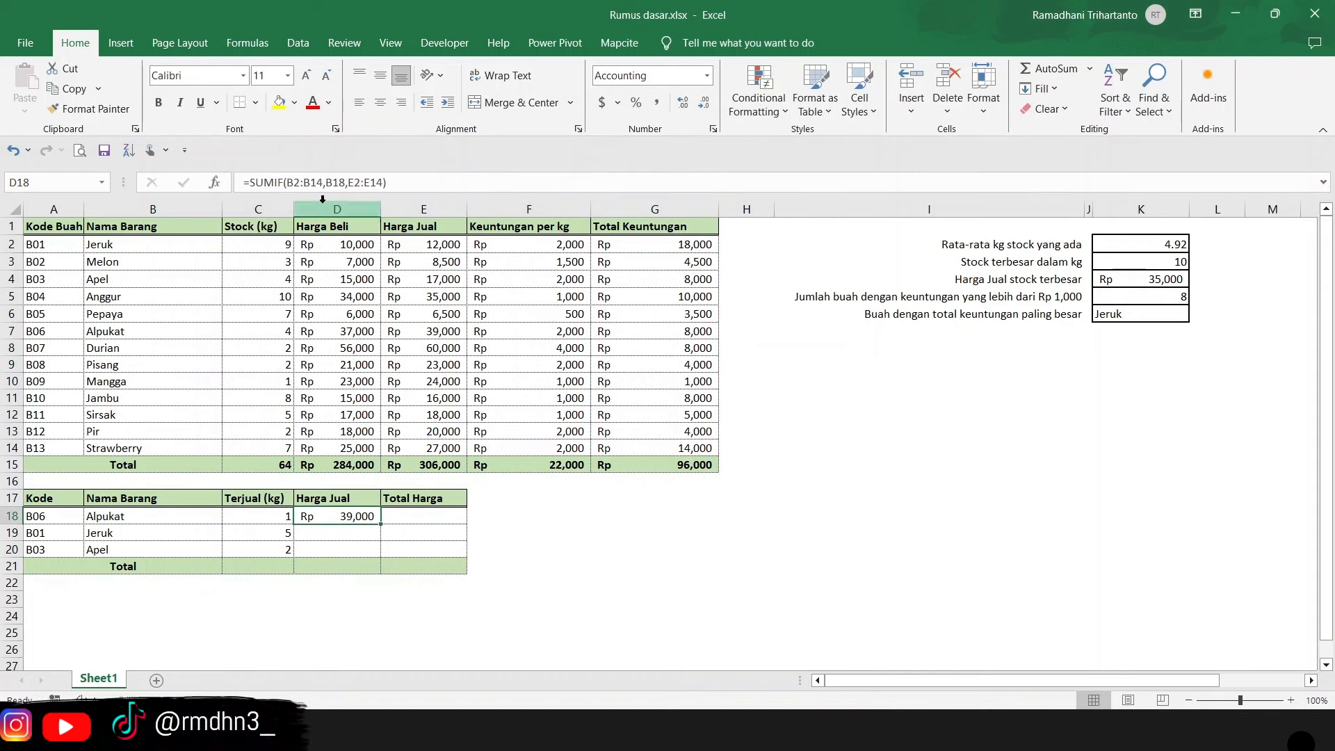
left_click(349, 182)
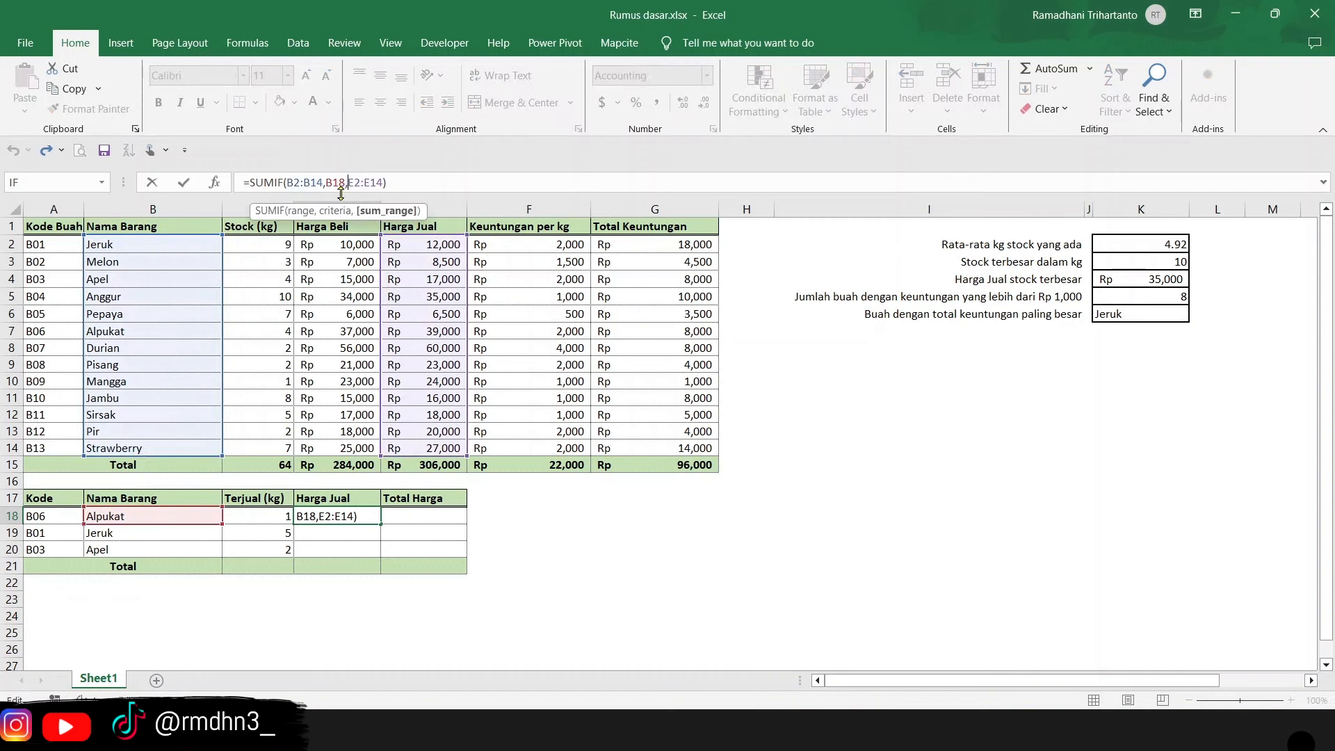
key("Left")
key("Left")
key("Left")
key("Left")
key("Left")
key("Left")
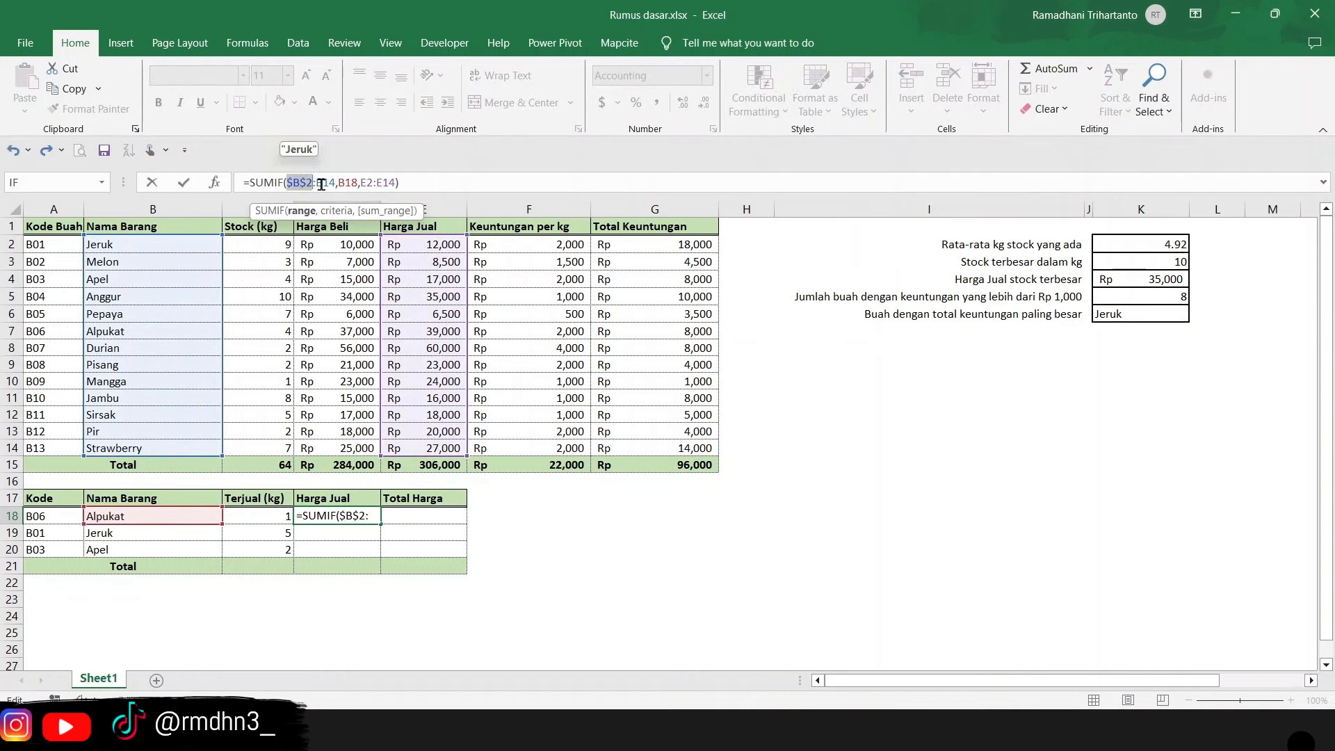
key("F4")
left_click(384, 182)
key("F4")
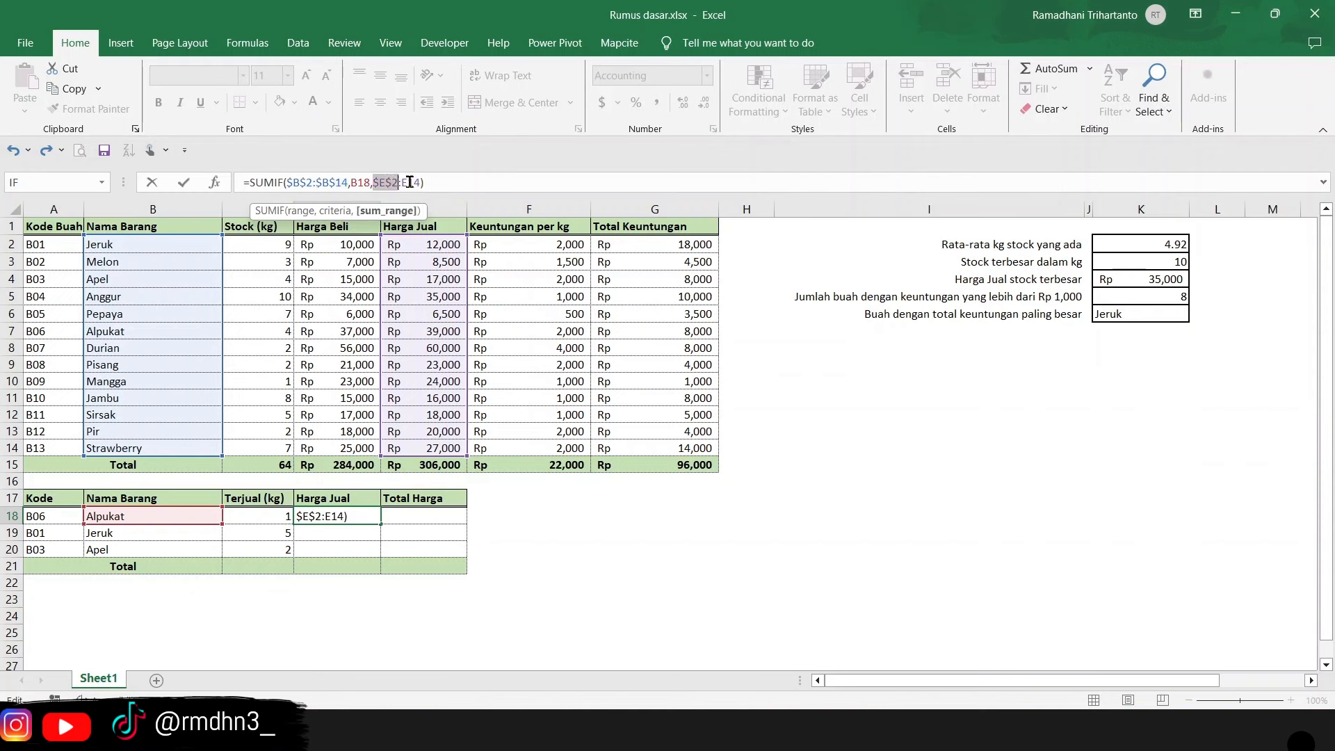
left_click(411, 181)
key("F4")
key("Return")
- Fill the D18 SUMIF formula down through D20 in the sales table's Harga Jual column
left_click(422, 515)
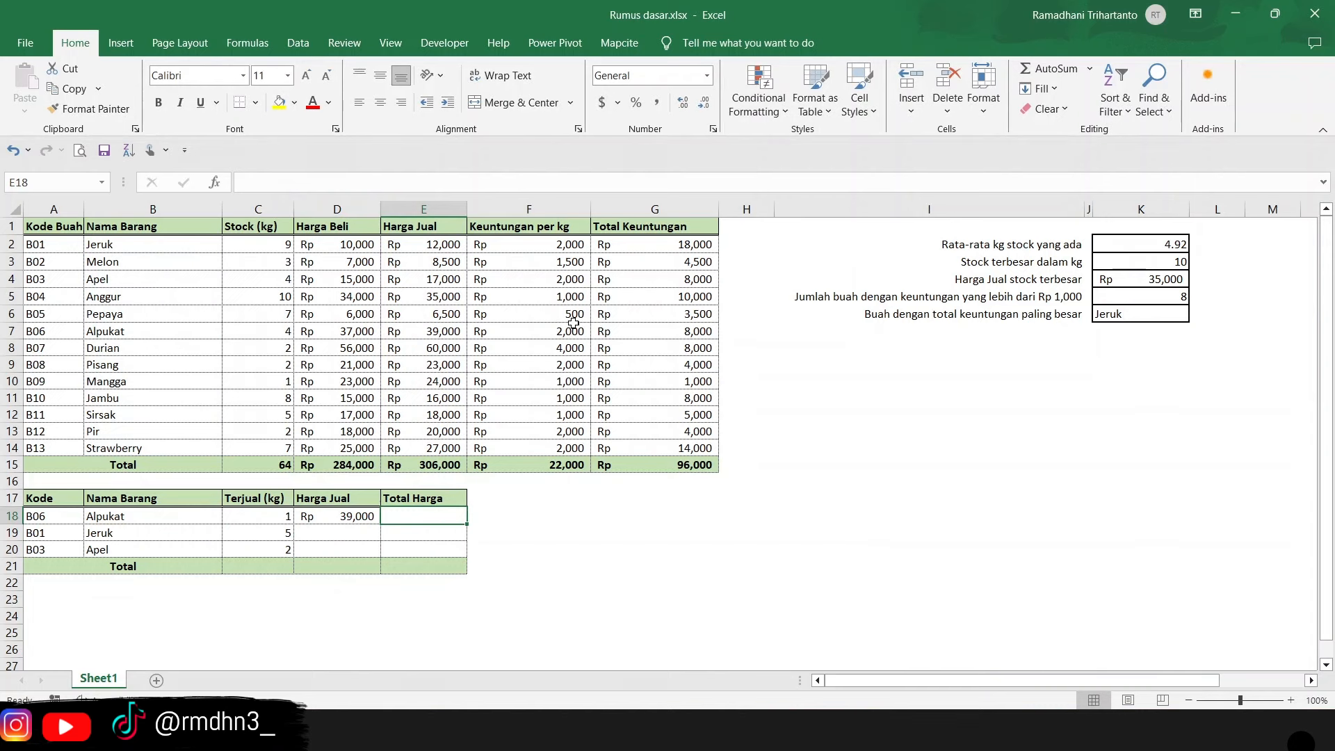
scroll(573, 322, "down", 1)
scroll(573, 323, "up", 1)
left_click(366, 519)
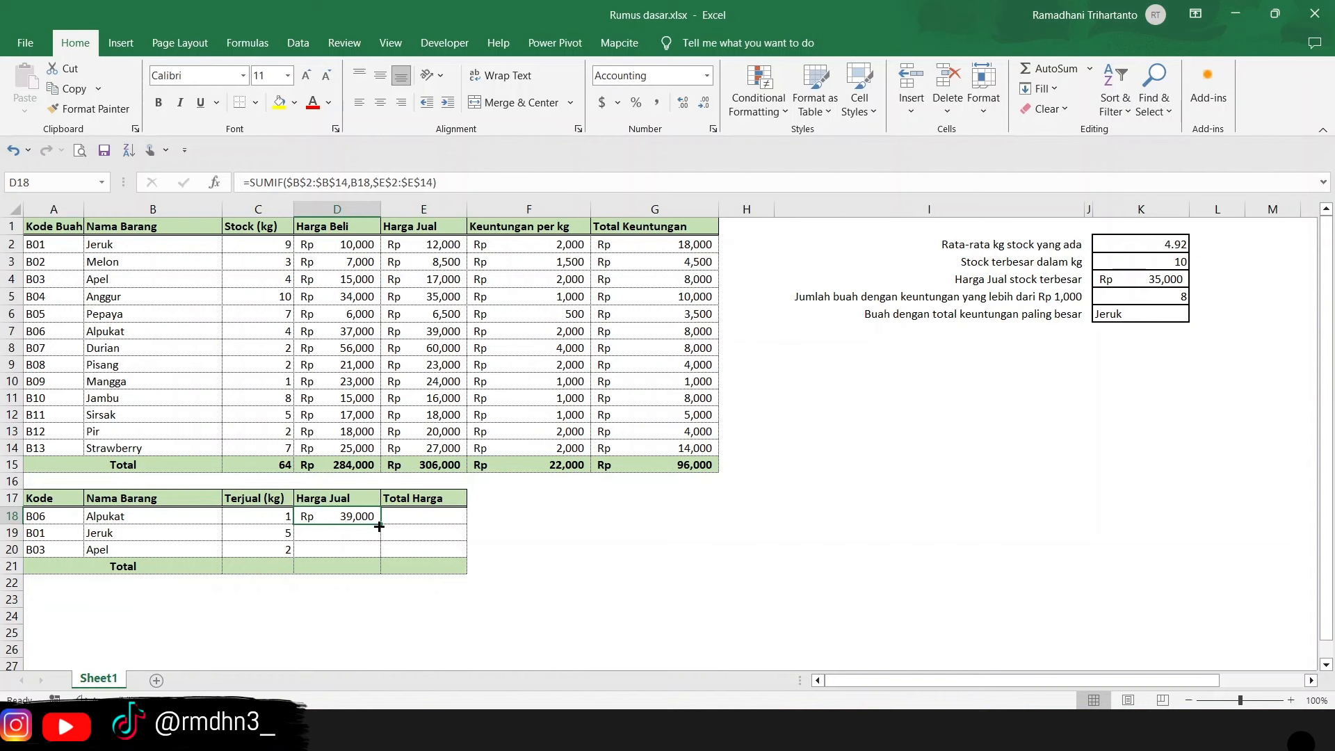
left_click_drag(379, 526, 381, 556)
- Enter =D18*C18 in E18 under Total Harga and fill the formula down through E20
left_click(428, 517)
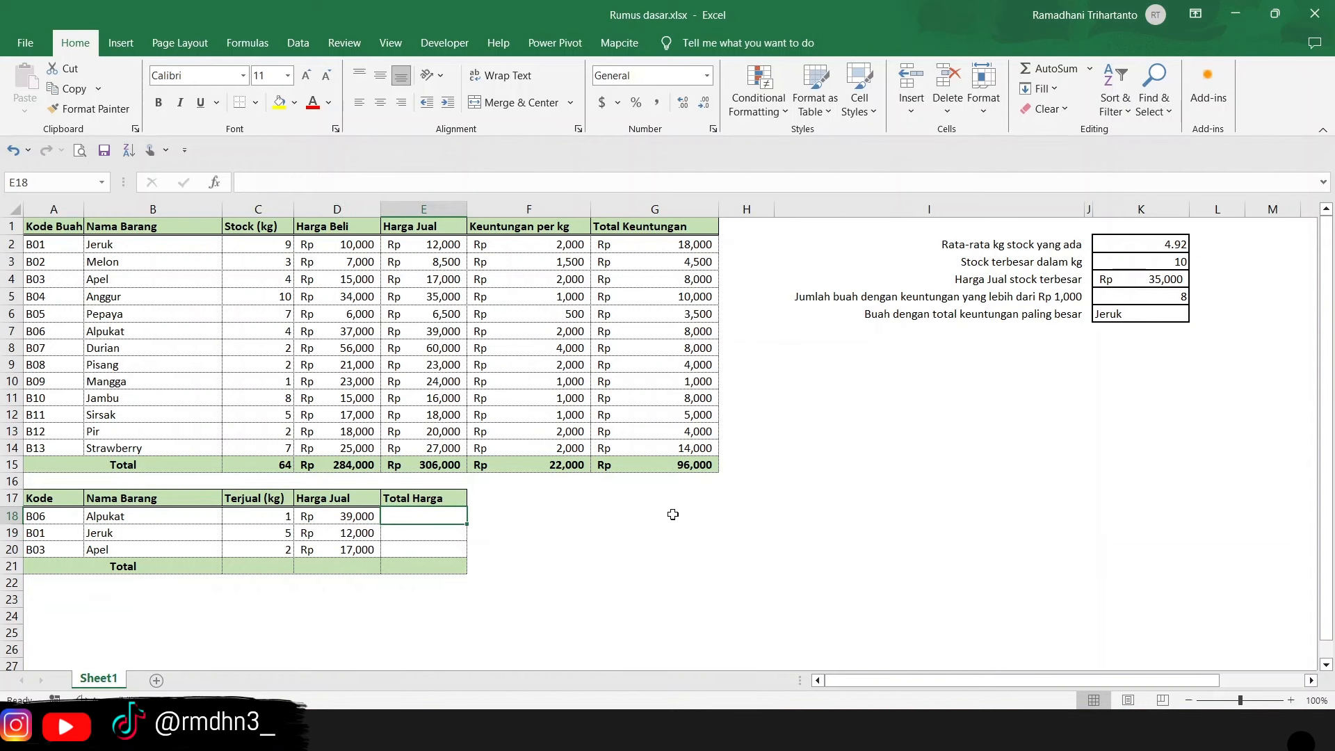
type("=")
key("Left")
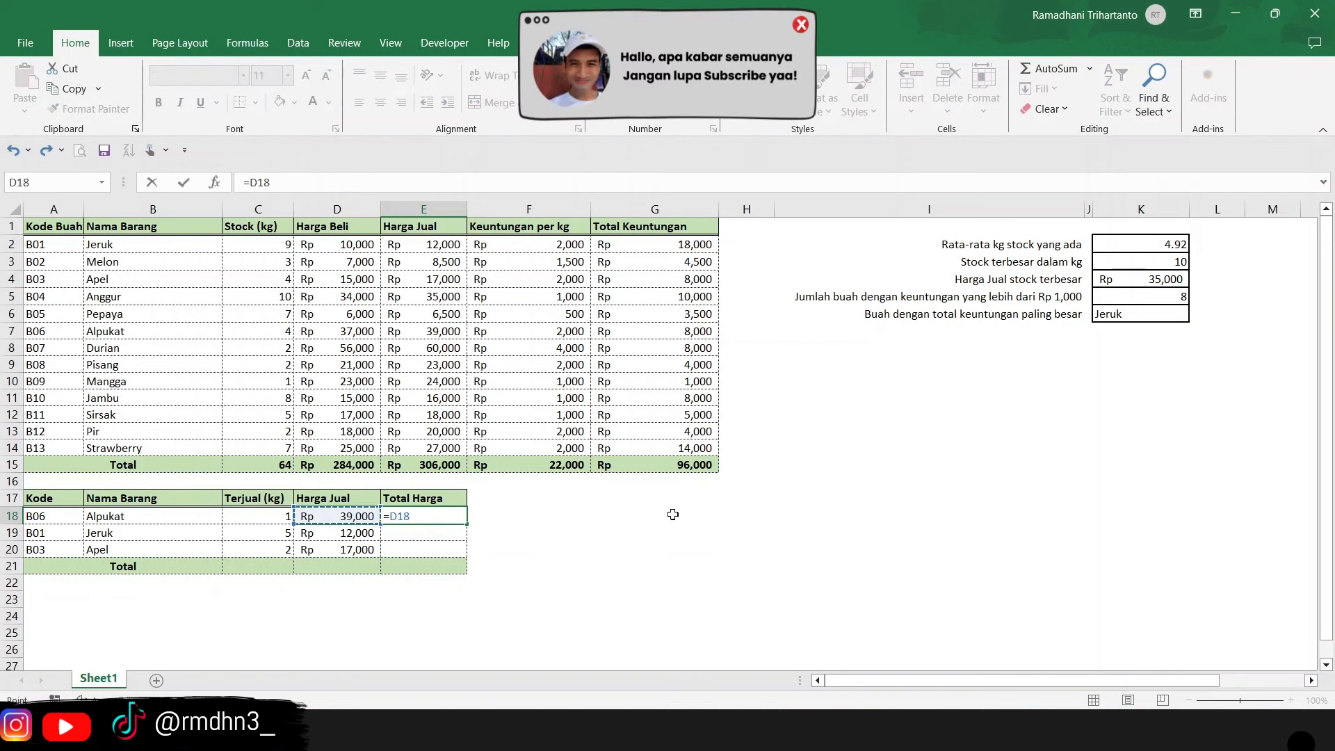
type("*")
key("Left")
key("Left")
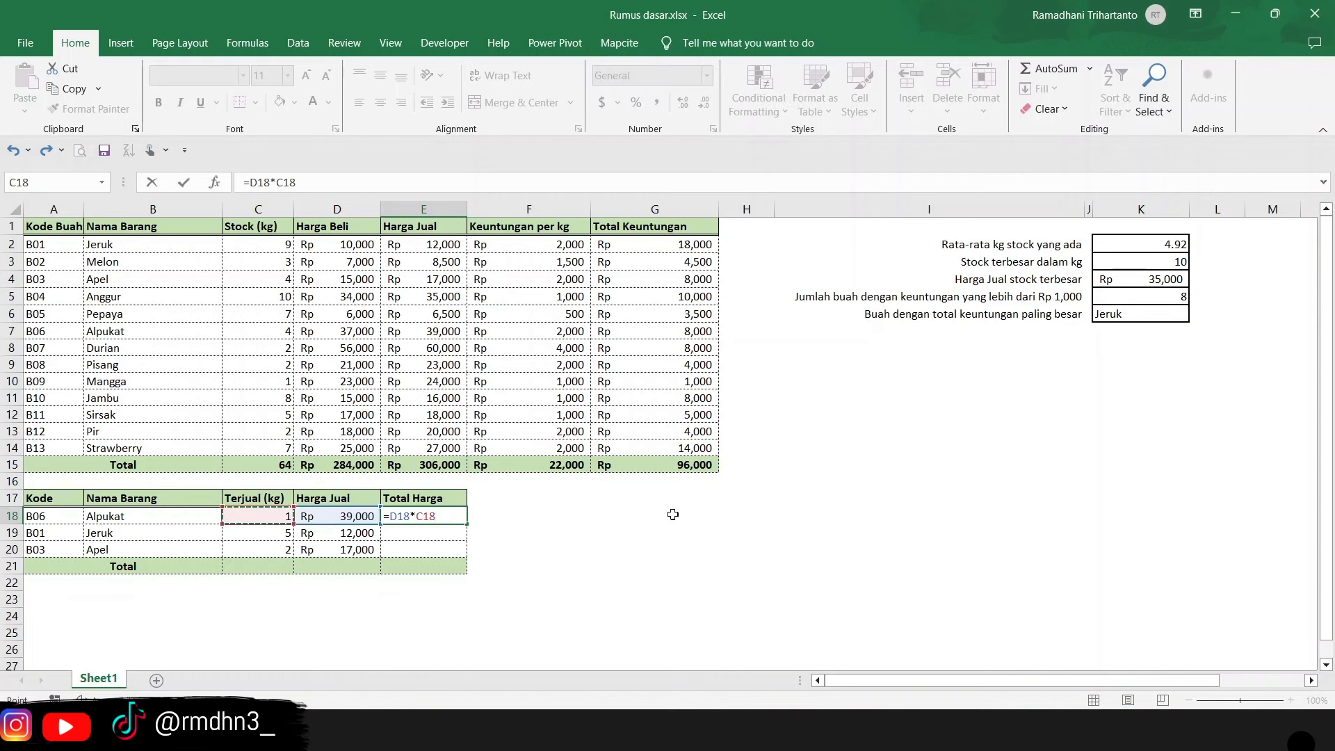
key("Return")
left_click(432, 516)
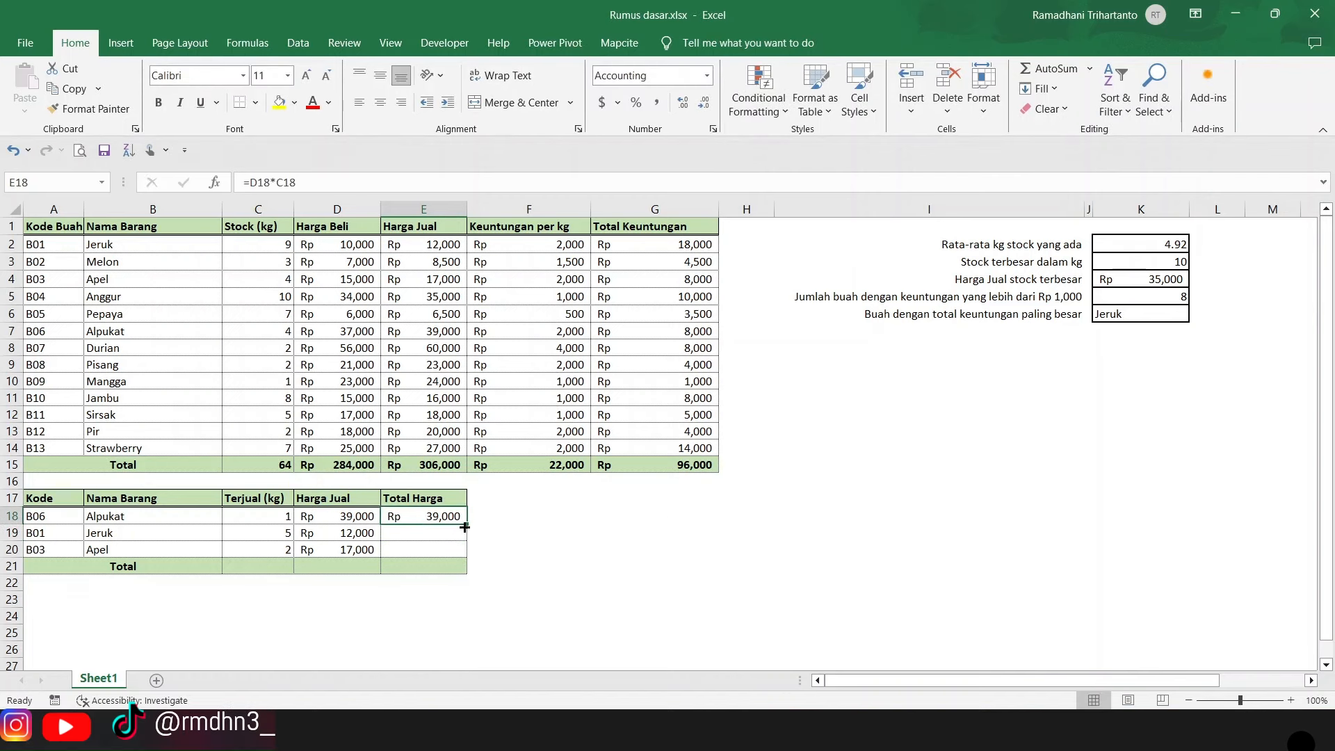
left_click_drag(466, 524, 439, 556)
- Enter =SUM(C18:C20) across C21:E21 at once to total the sales table, and check the formula in D21
left_click(318, 572)
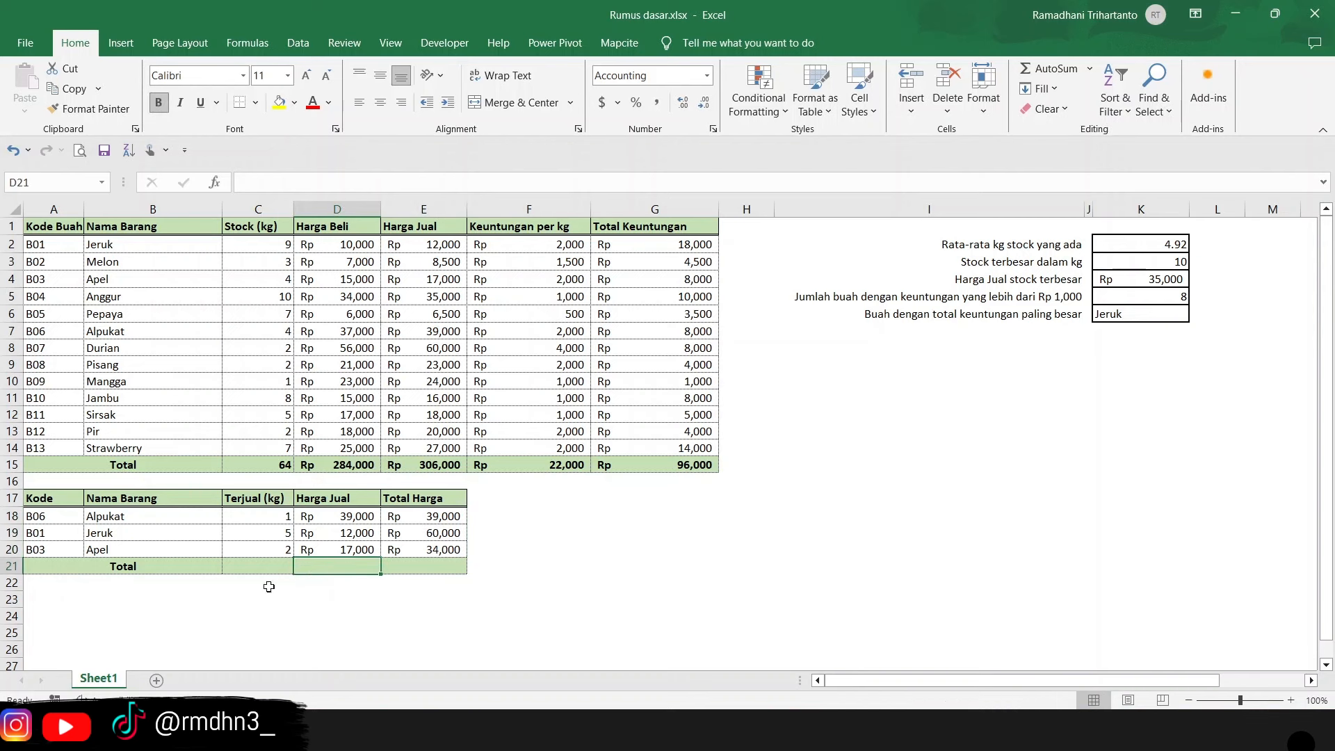
left_click(243, 564)
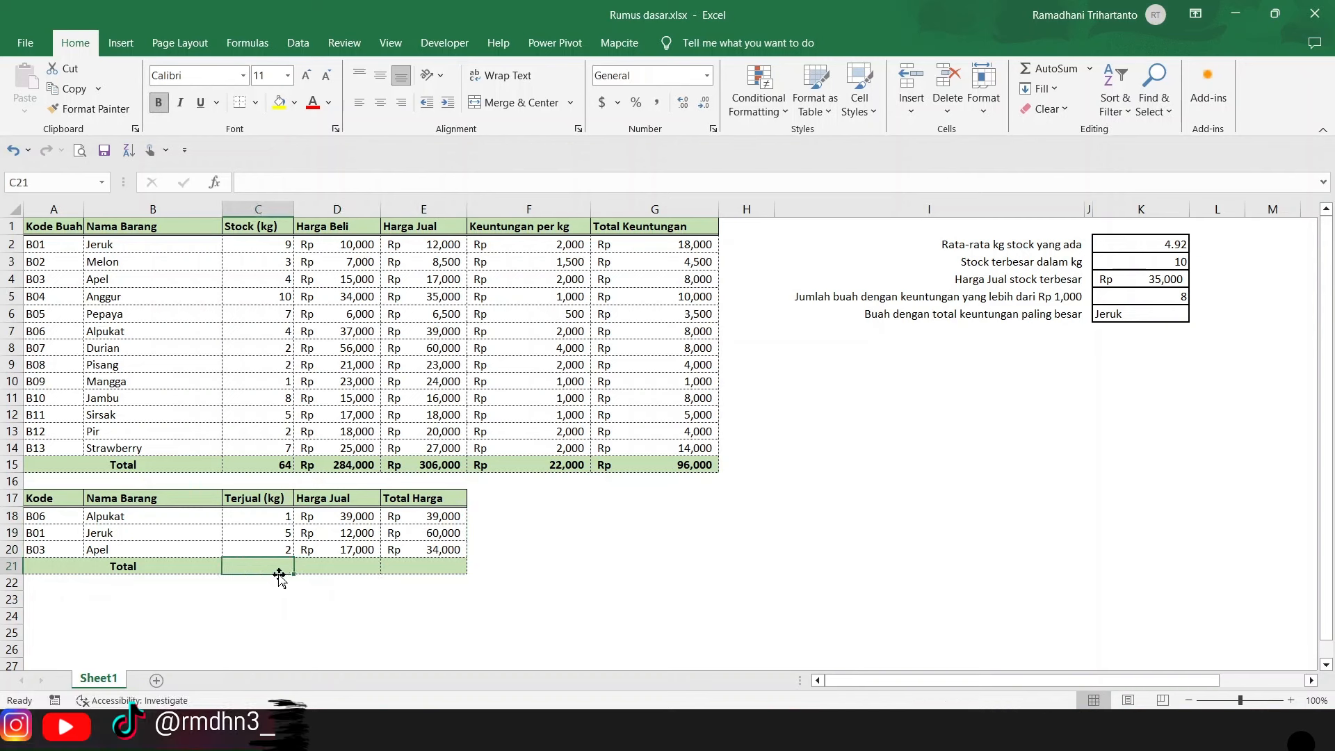
left_click(333, 633)
left_click_drag(256, 569, 445, 566)
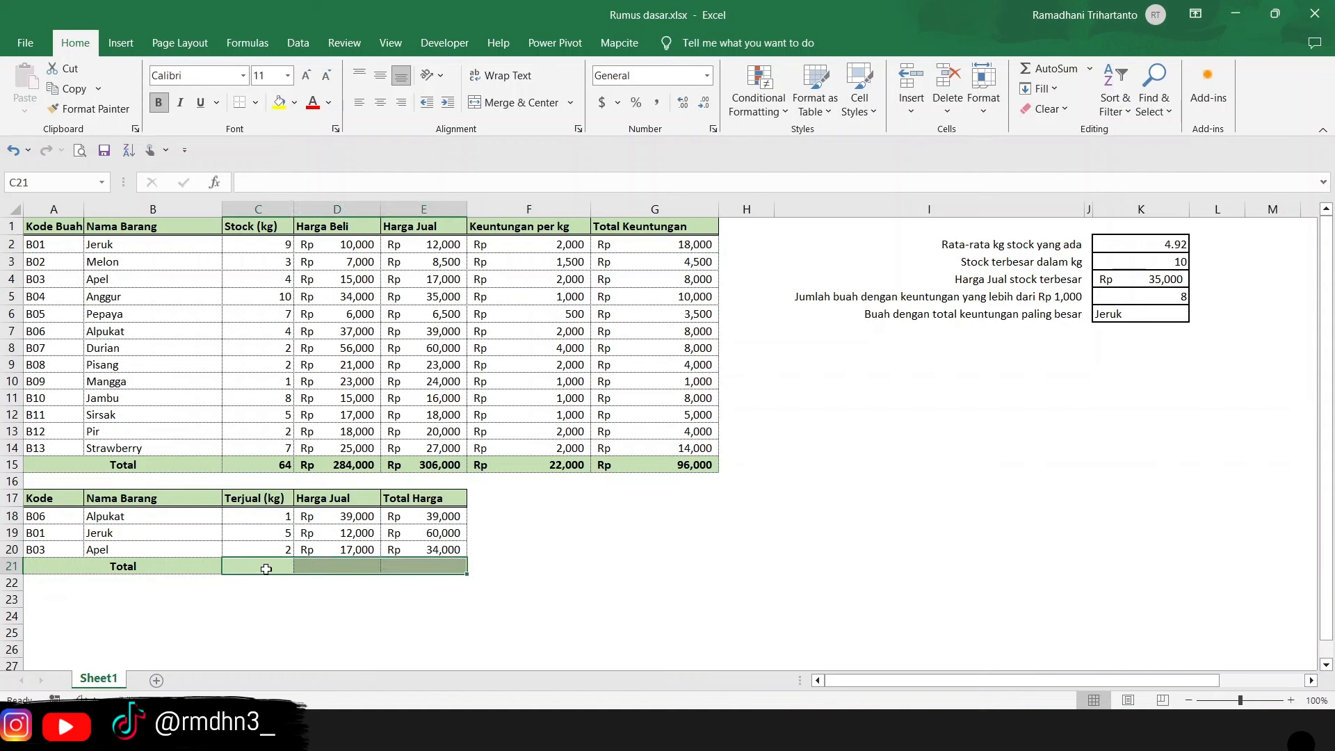
type("=SUM(")
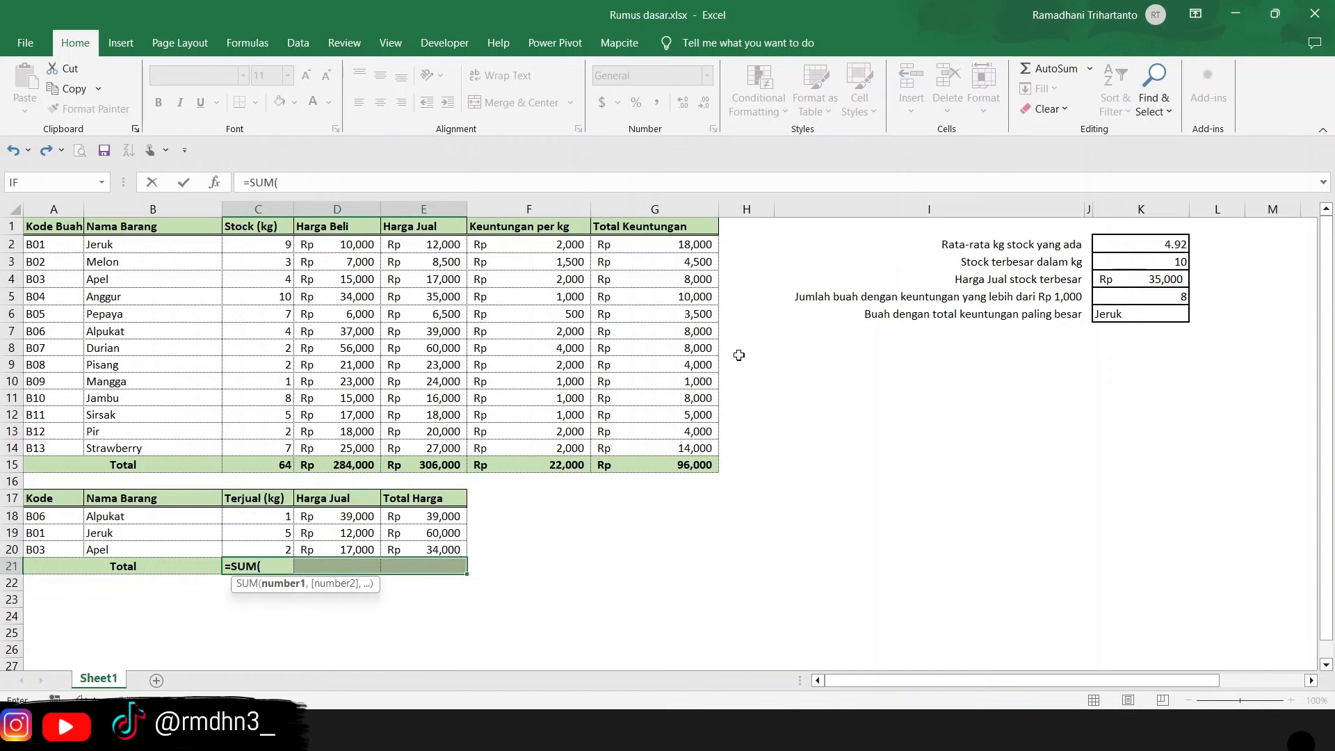
left_click_drag(267, 520, 265, 549)
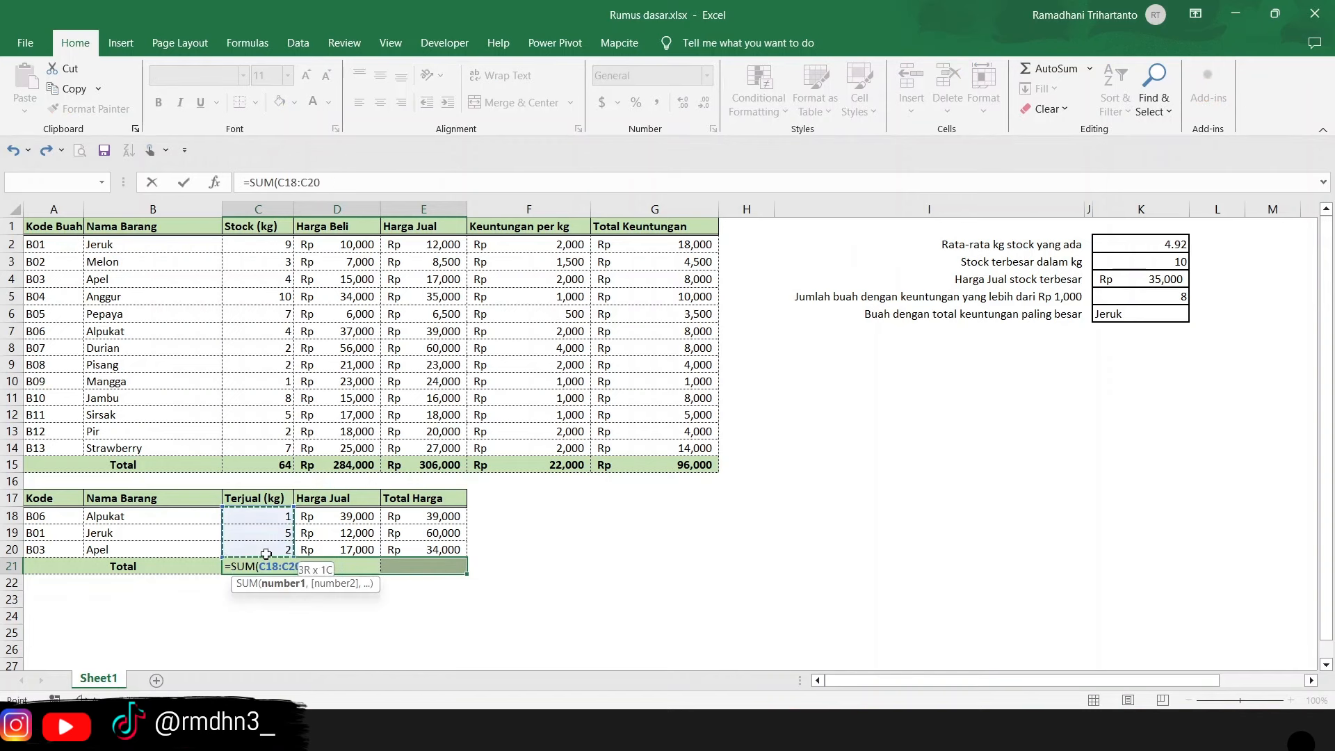
type(")")
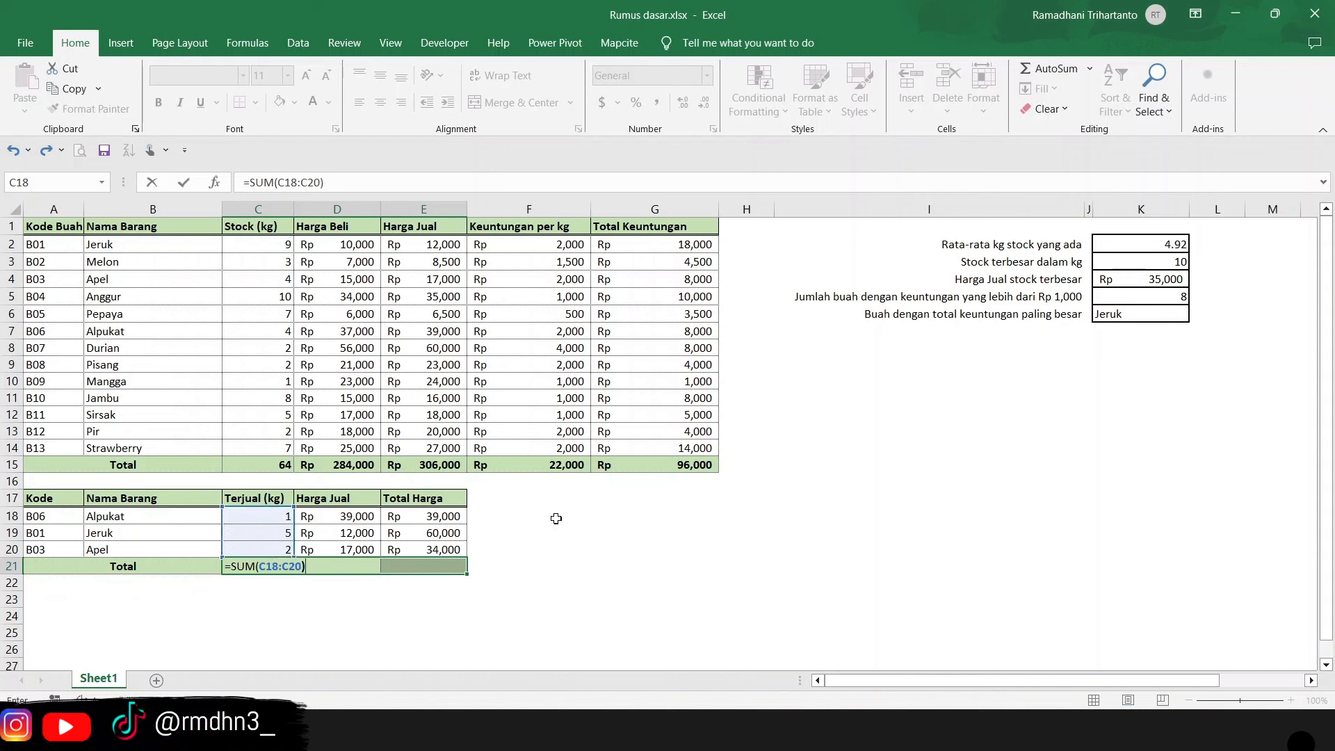
key("ctrl+Return")
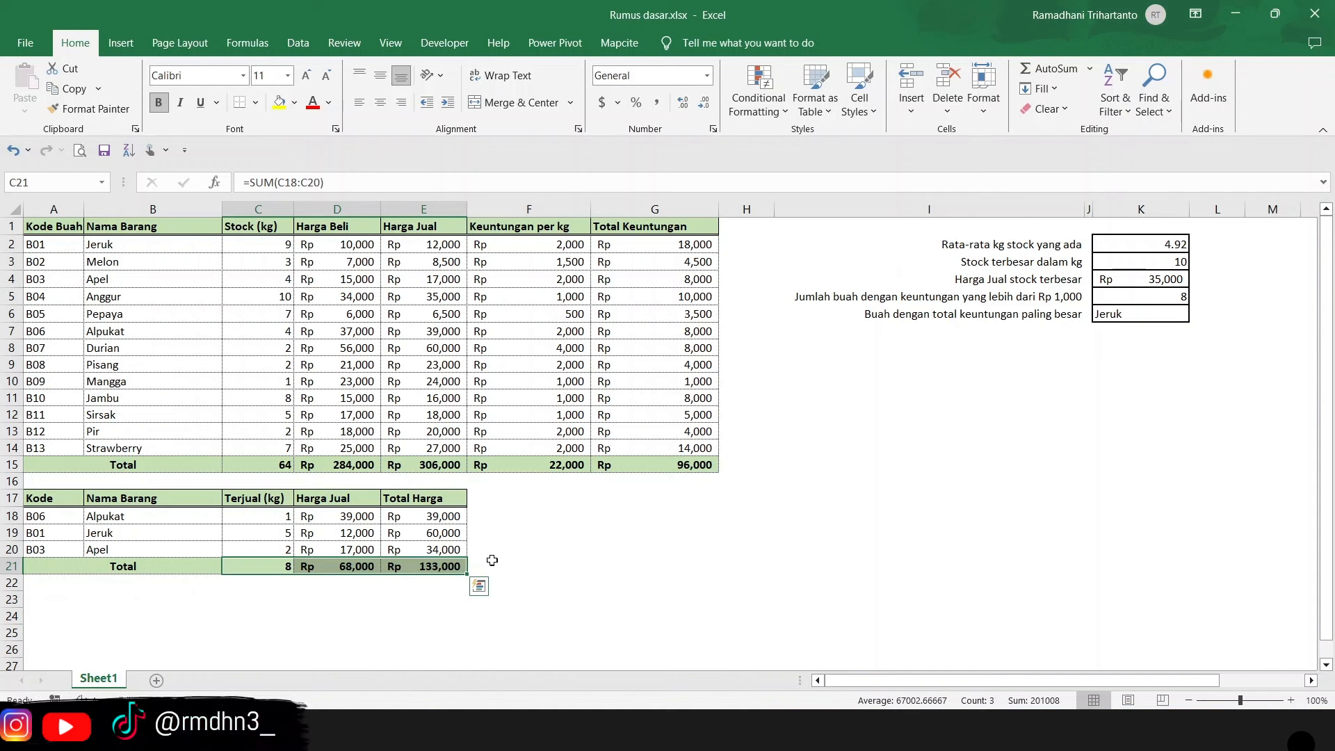
left_click(354, 560)
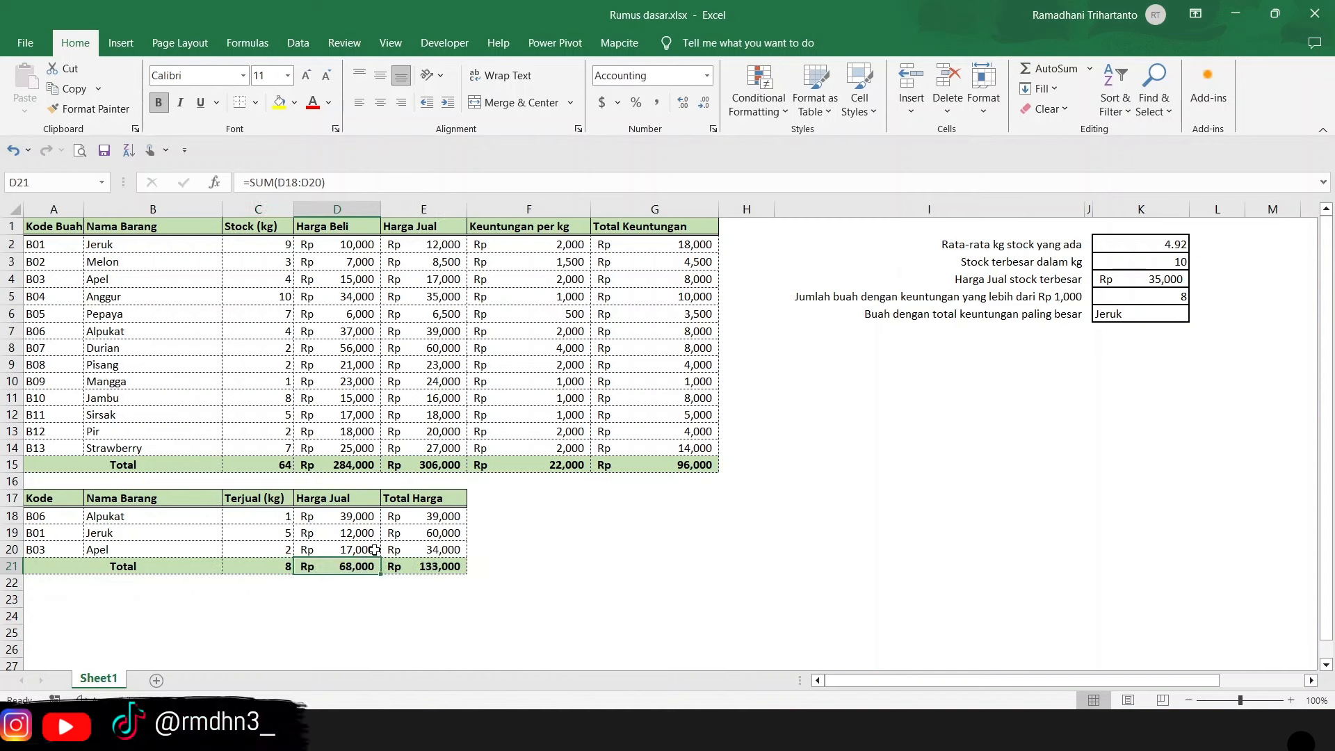
left_click(476, 301)
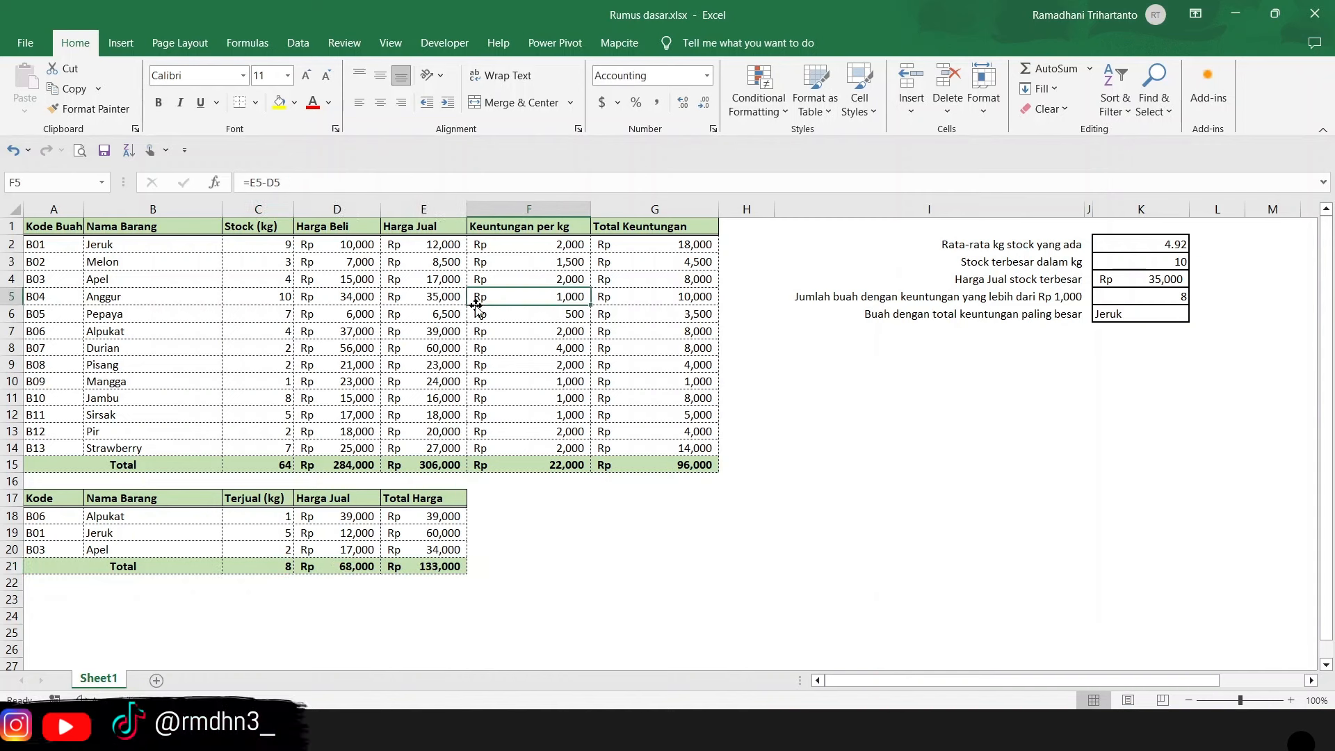